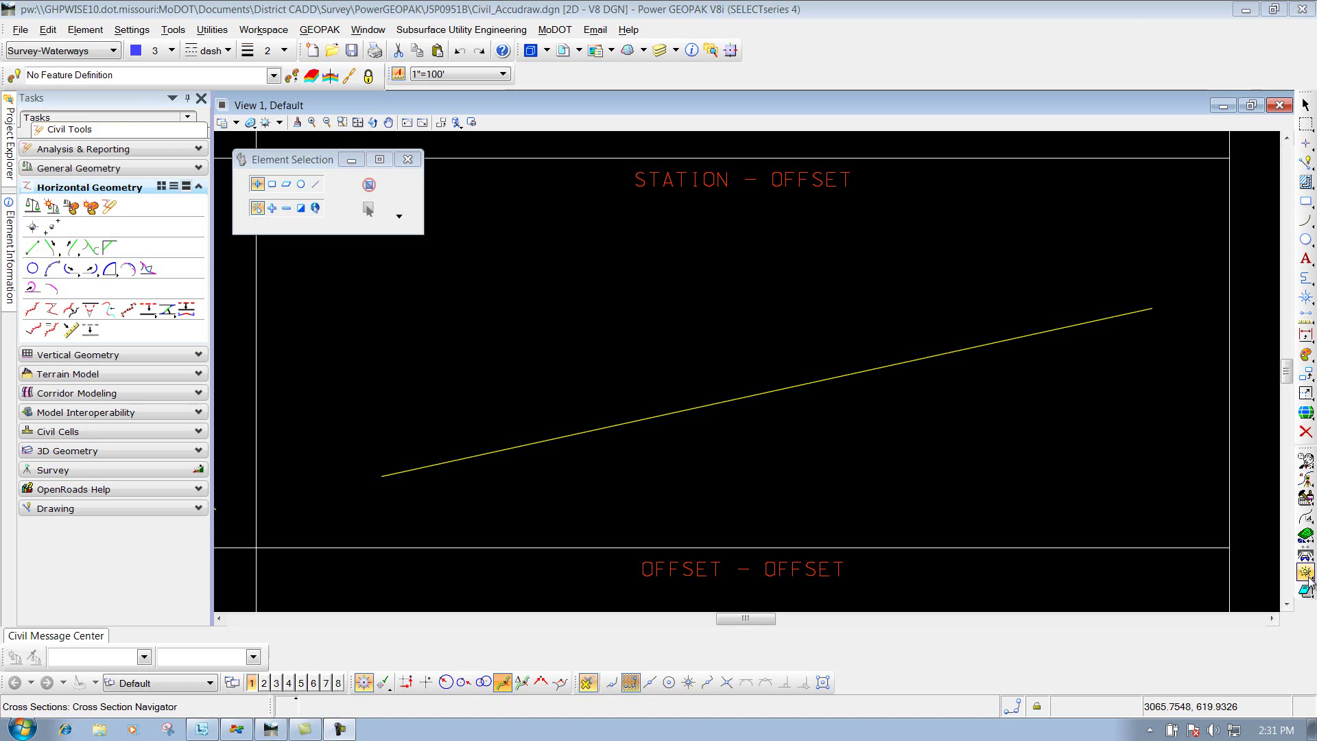
Start a point with the R/W Location Survey Marker (New) feature and reference the yellow line for station-offset entry.
left_click(1306, 573)
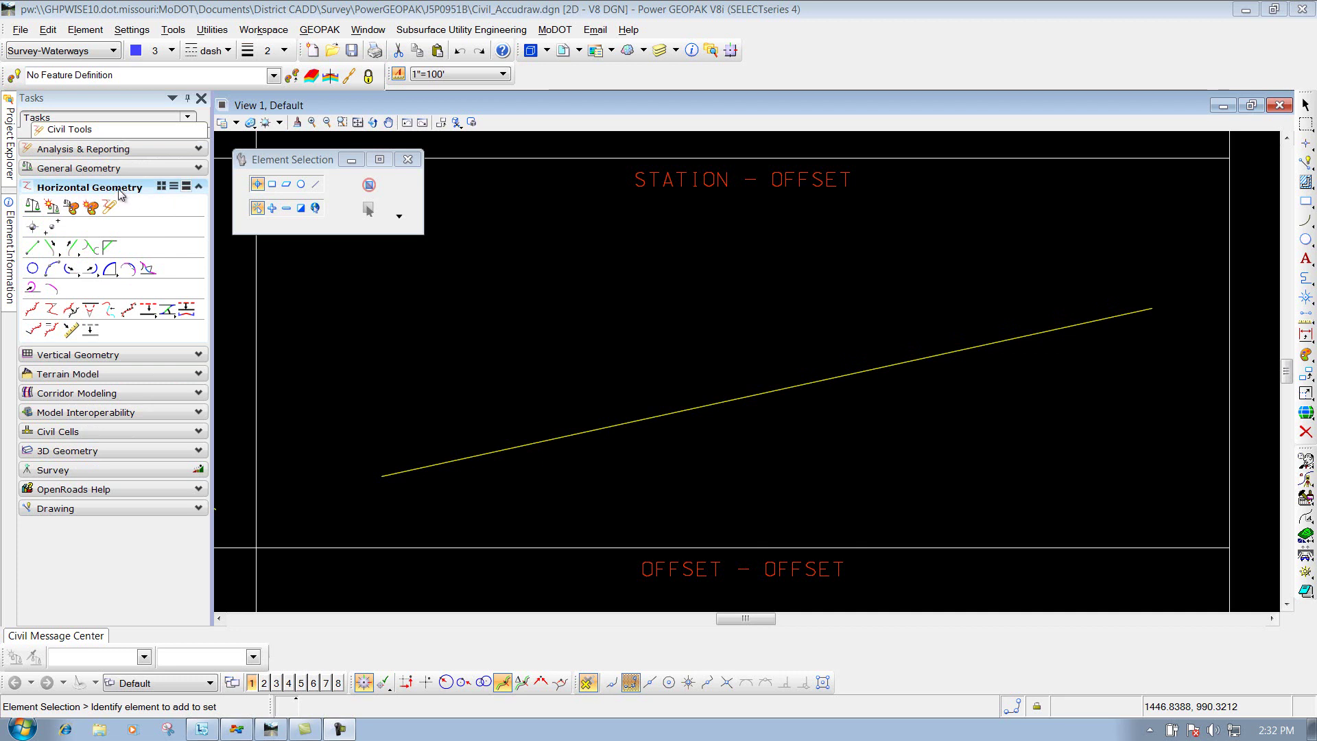
left_click(32, 227)
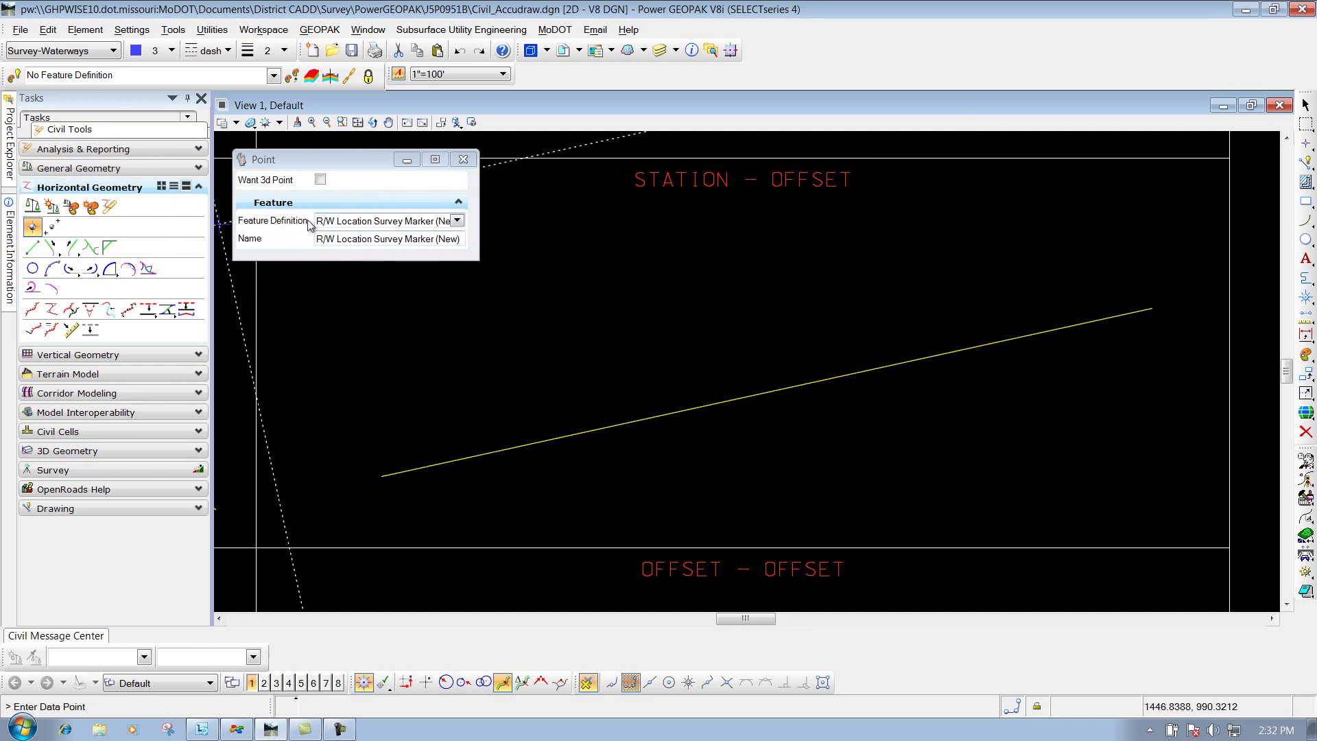
left_click(356, 221)
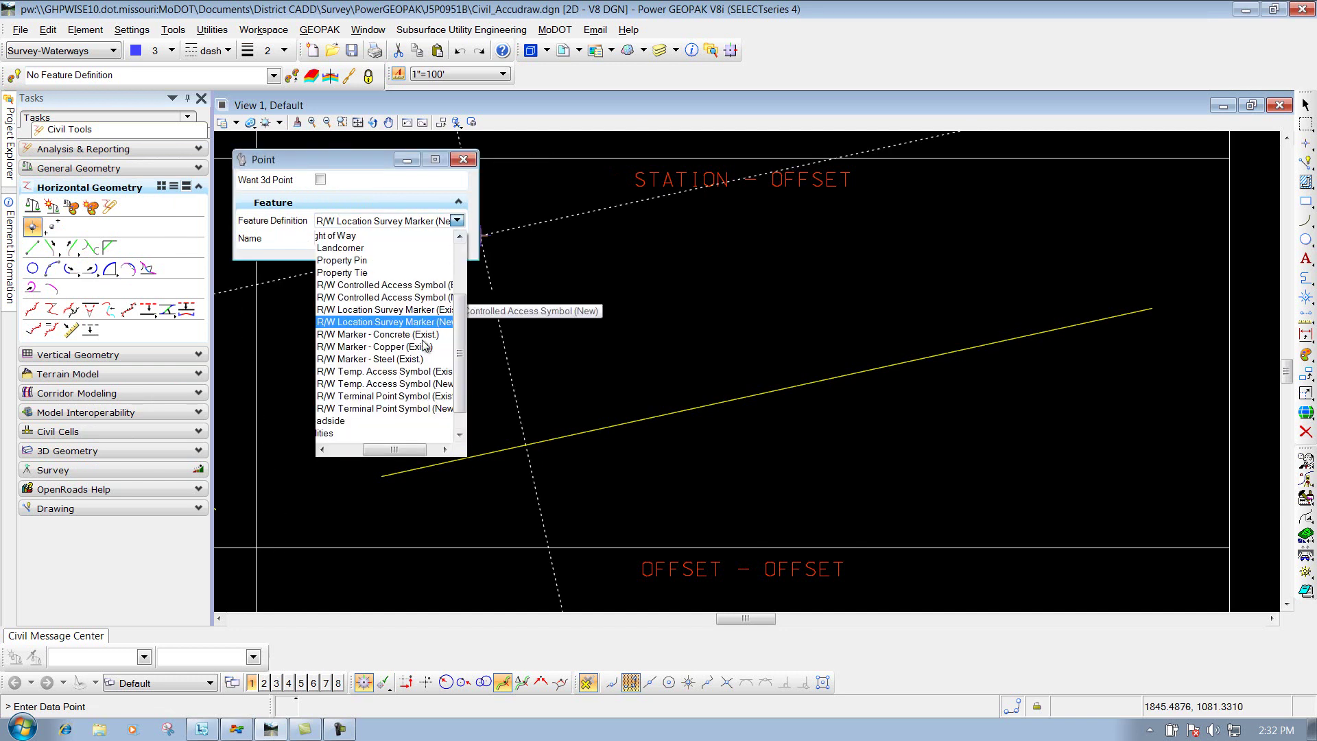
mouse_move(394, 450)
left_mouse_down()
mouse_move(371, 450)
mouse_move(398, 450)
left_mouse_up()
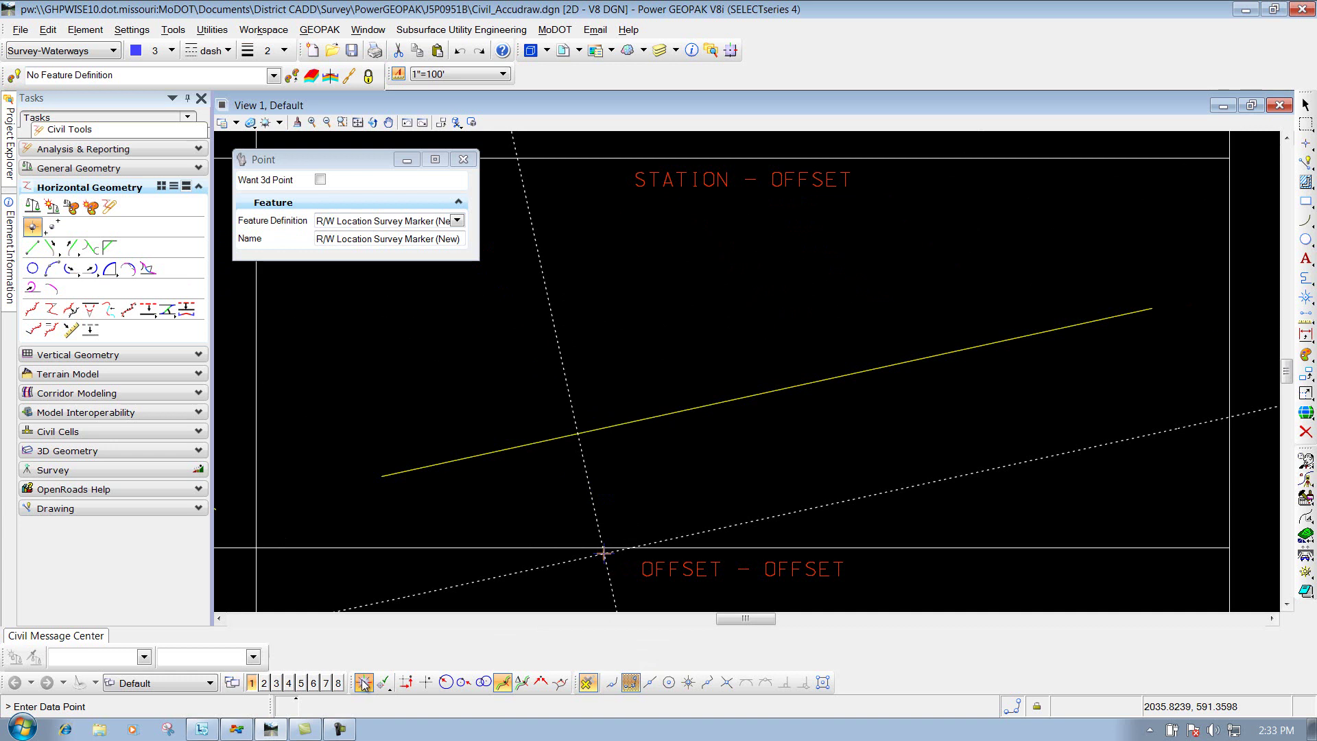
left_click(503, 684)
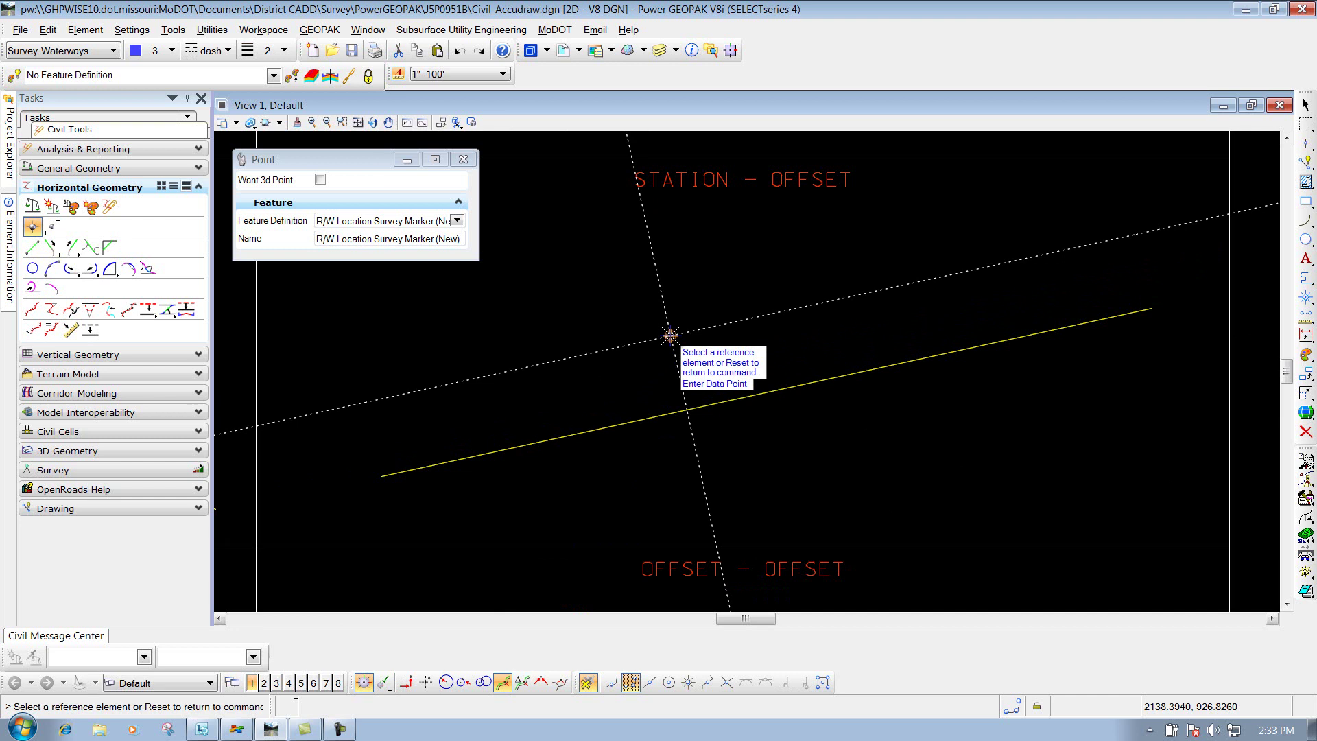
left_click(720, 403)
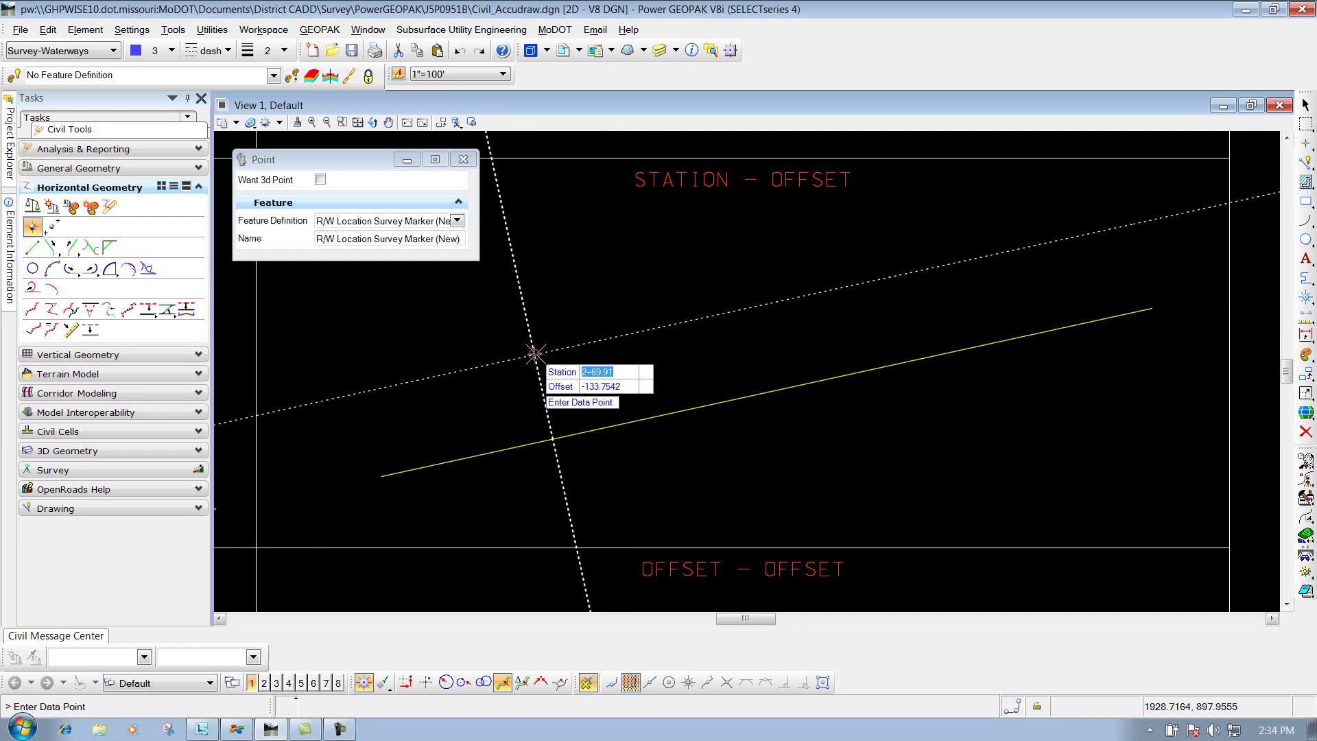
Place the first survey marker at station 2+50 with an offset of -120 from the yellow line.
type("2+50")
key("Tab")
type("120")
key("Tab")
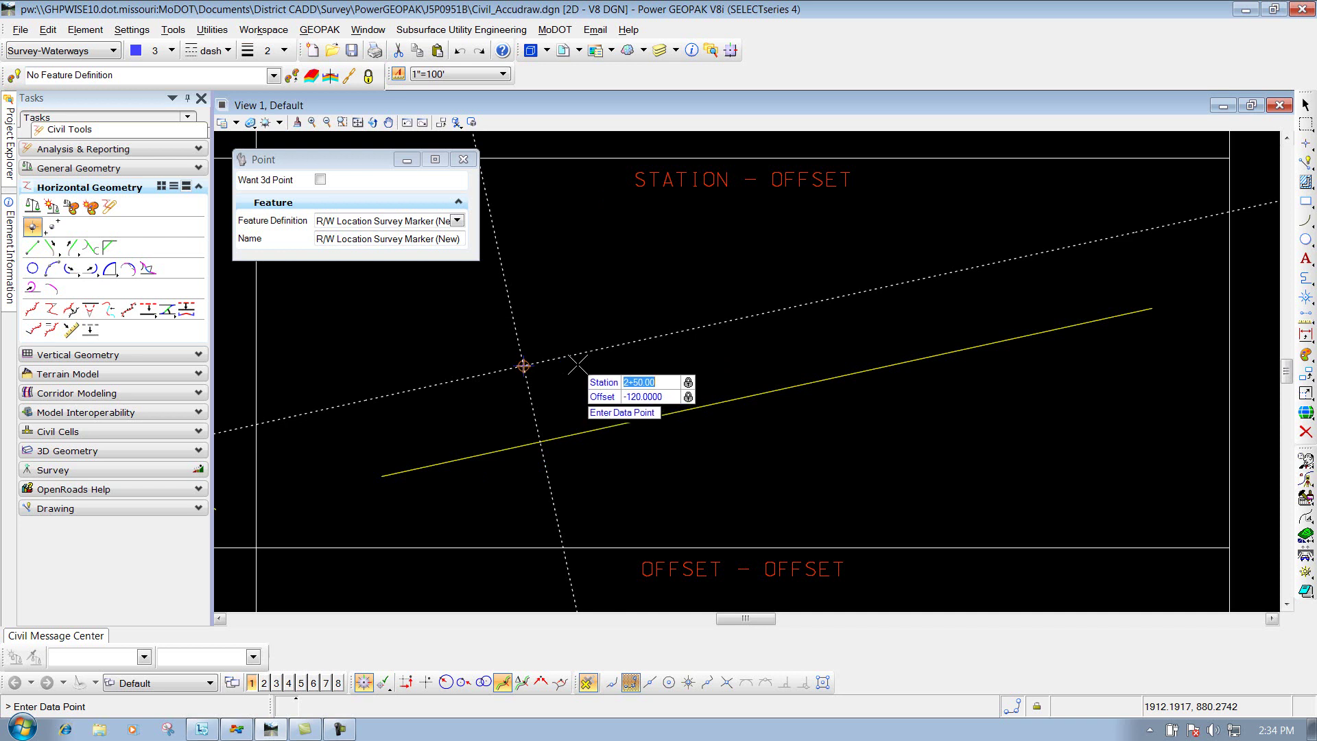
left_click(579, 370)
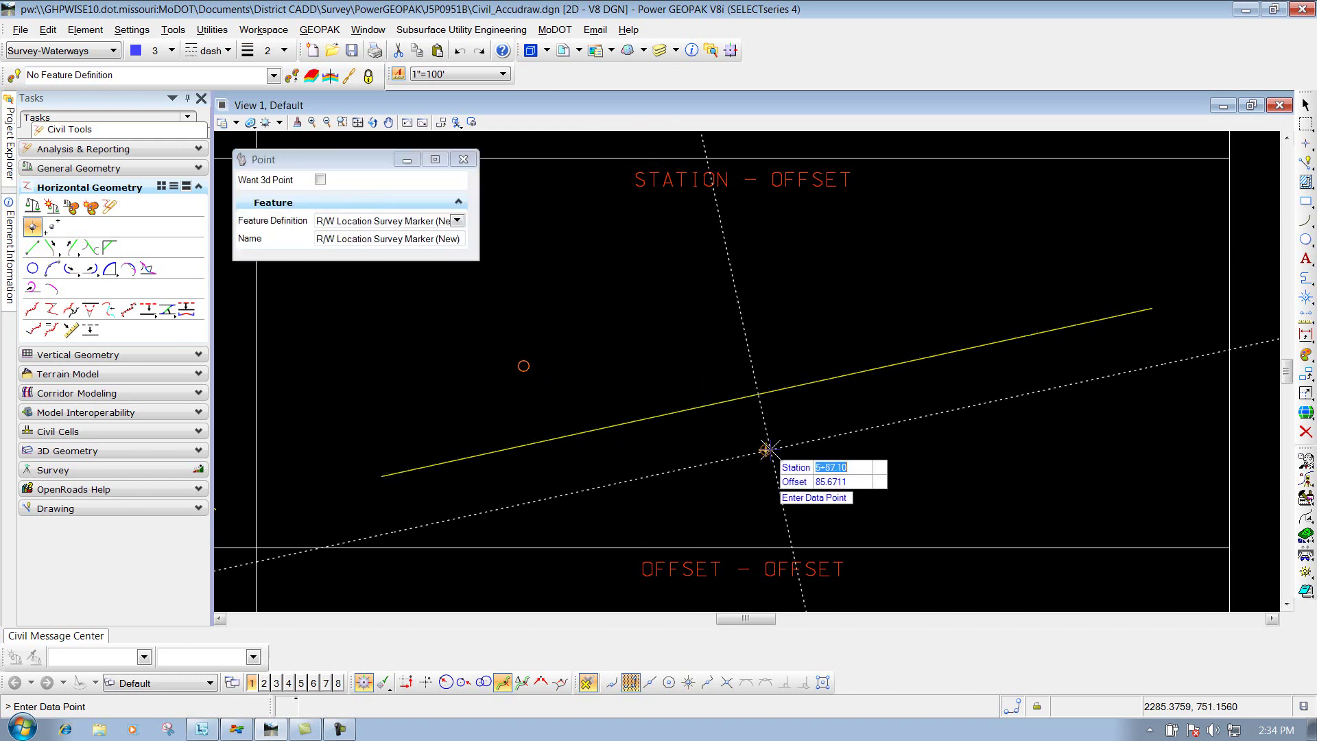
Place a second survey marker at station 5+00 with an offset of 100 from the yellow line.
type("5+00")
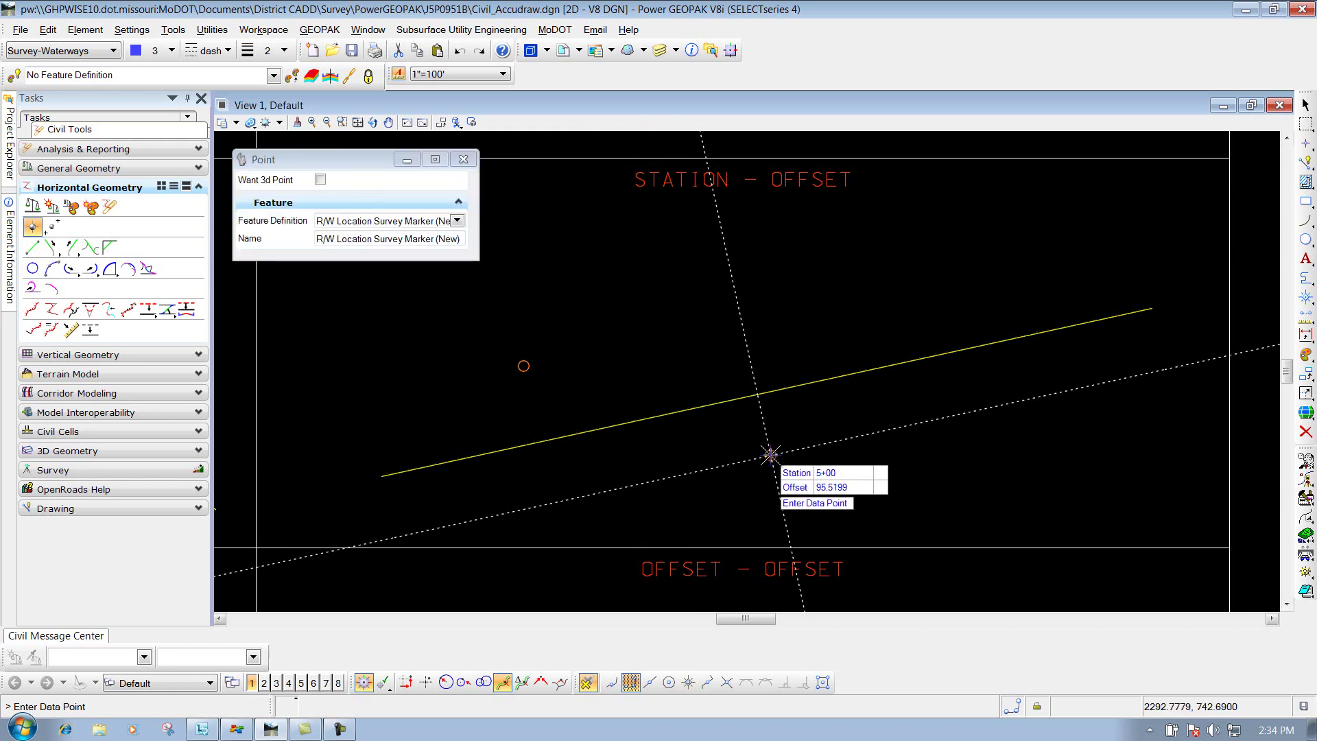
key("Tab")
type("100")
key("Tab")
left_click(770, 455)
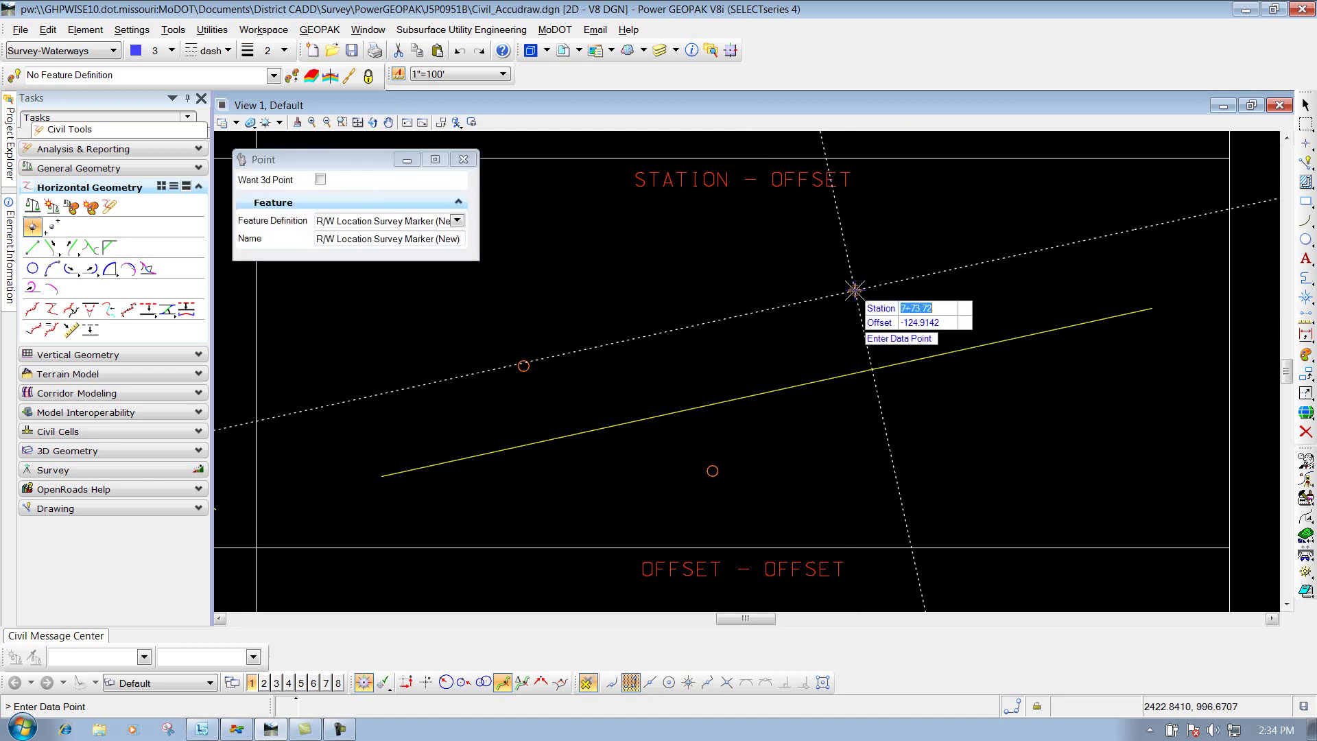
Place a third survey marker at station 7+50 with an offset of -150, and end point placement.
type("7+50")
key("Tab")
type("150")
key("Tab")
left_click(854, 290)
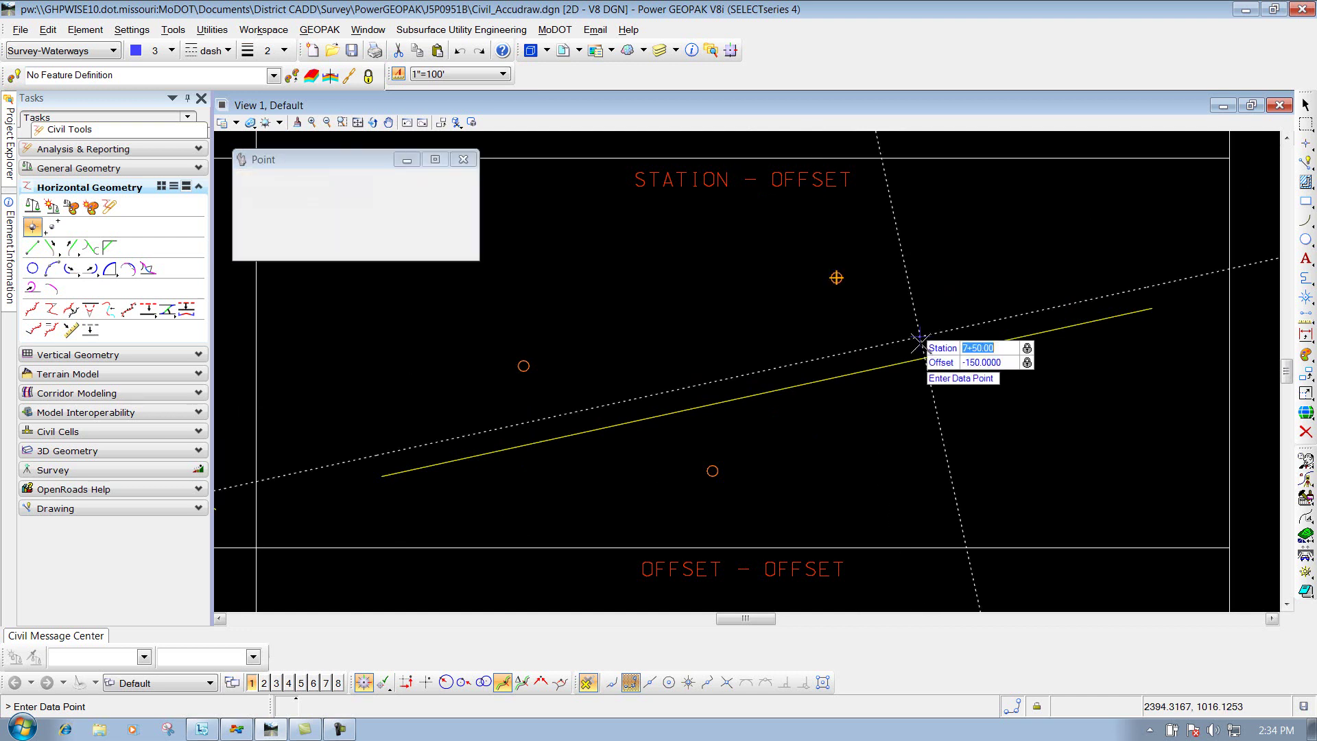
right_click(669, 356)
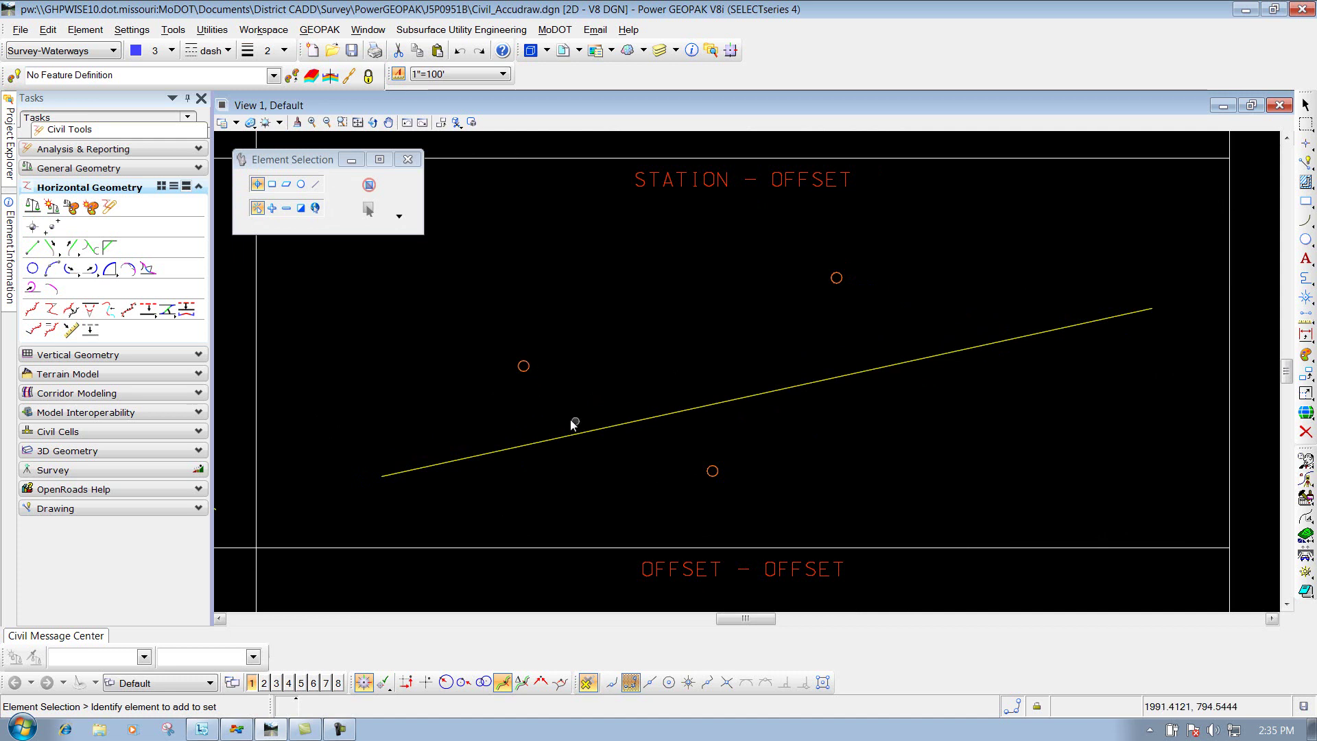
Set the first survey marker's station to 3+50.
mouse_move(530, 365)
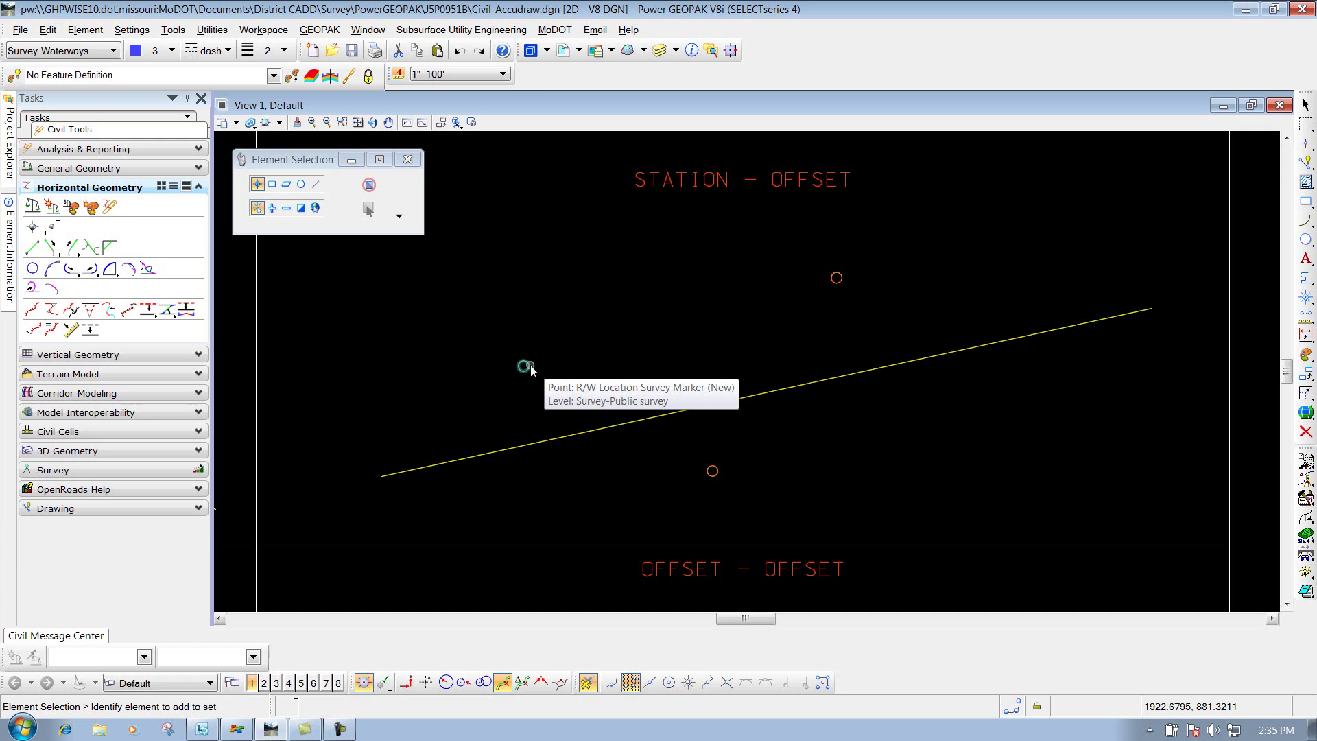
left_click(528, 366)
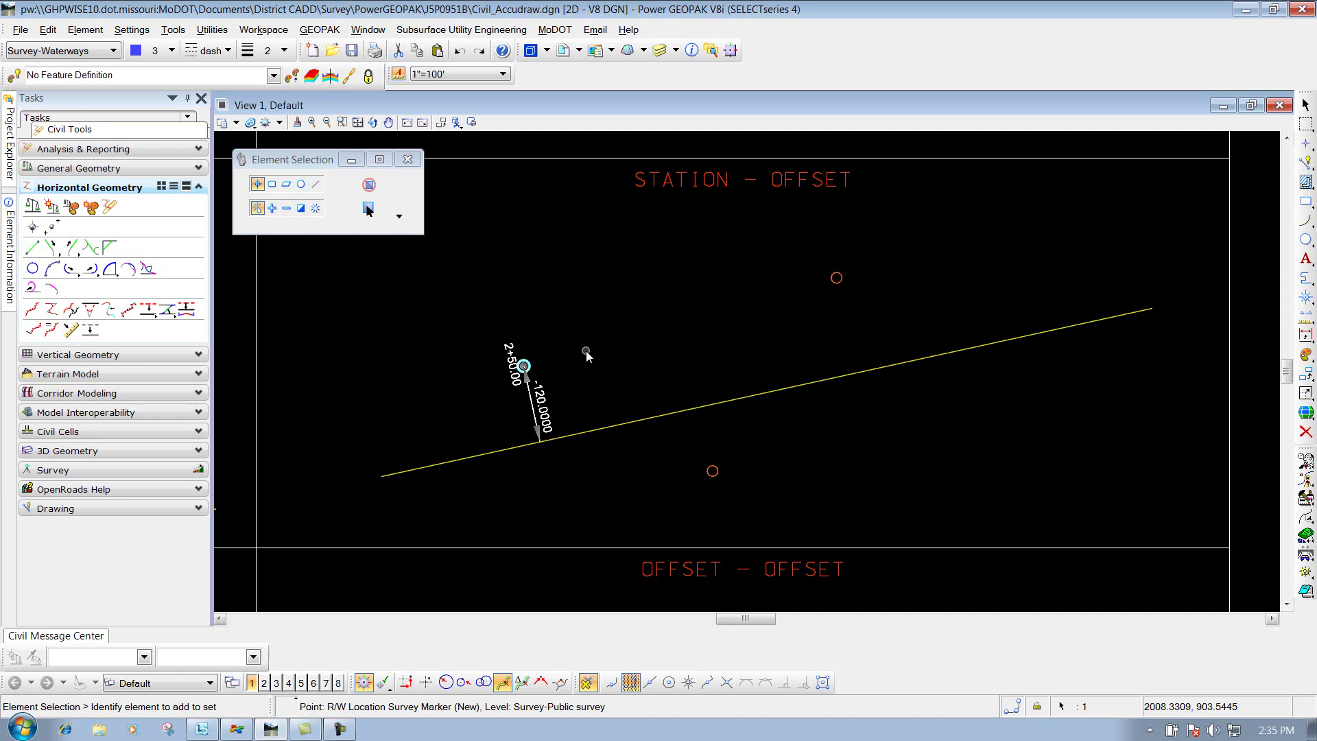
left_click(511, 367)
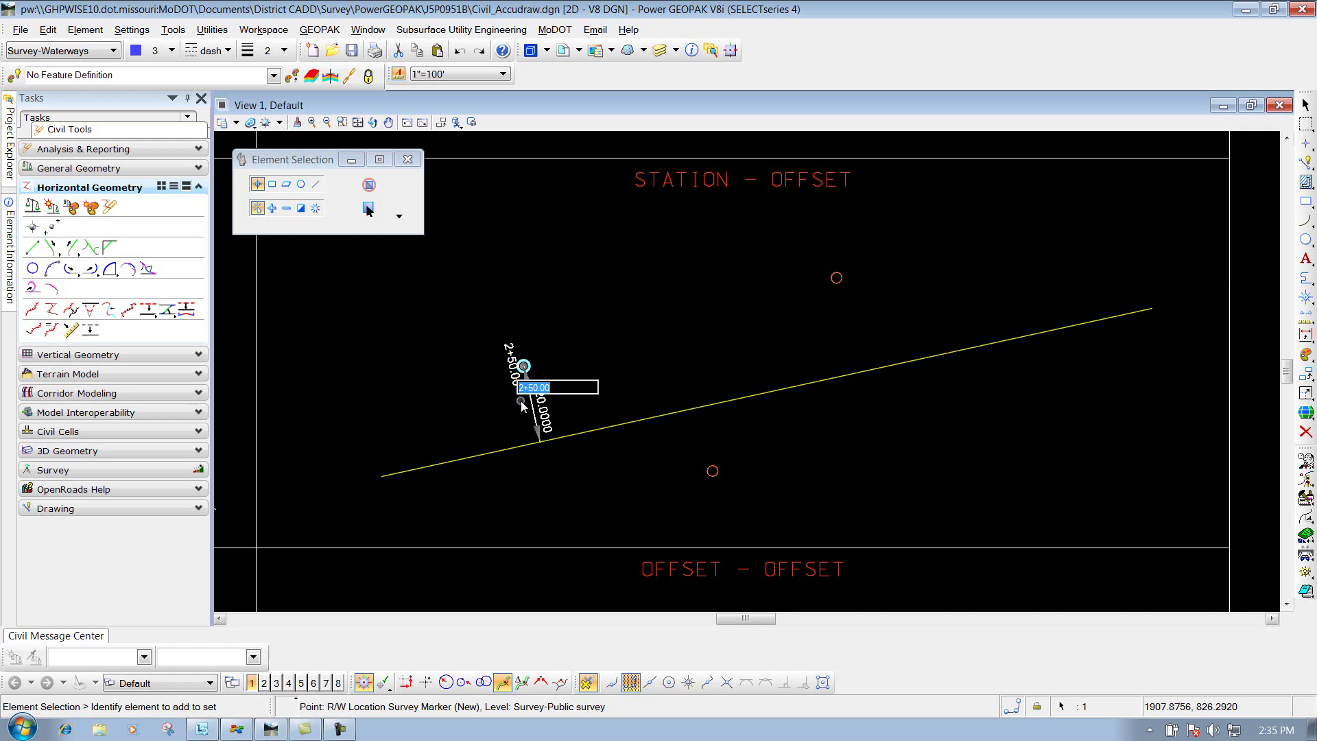
type("3+50")
key("Return")
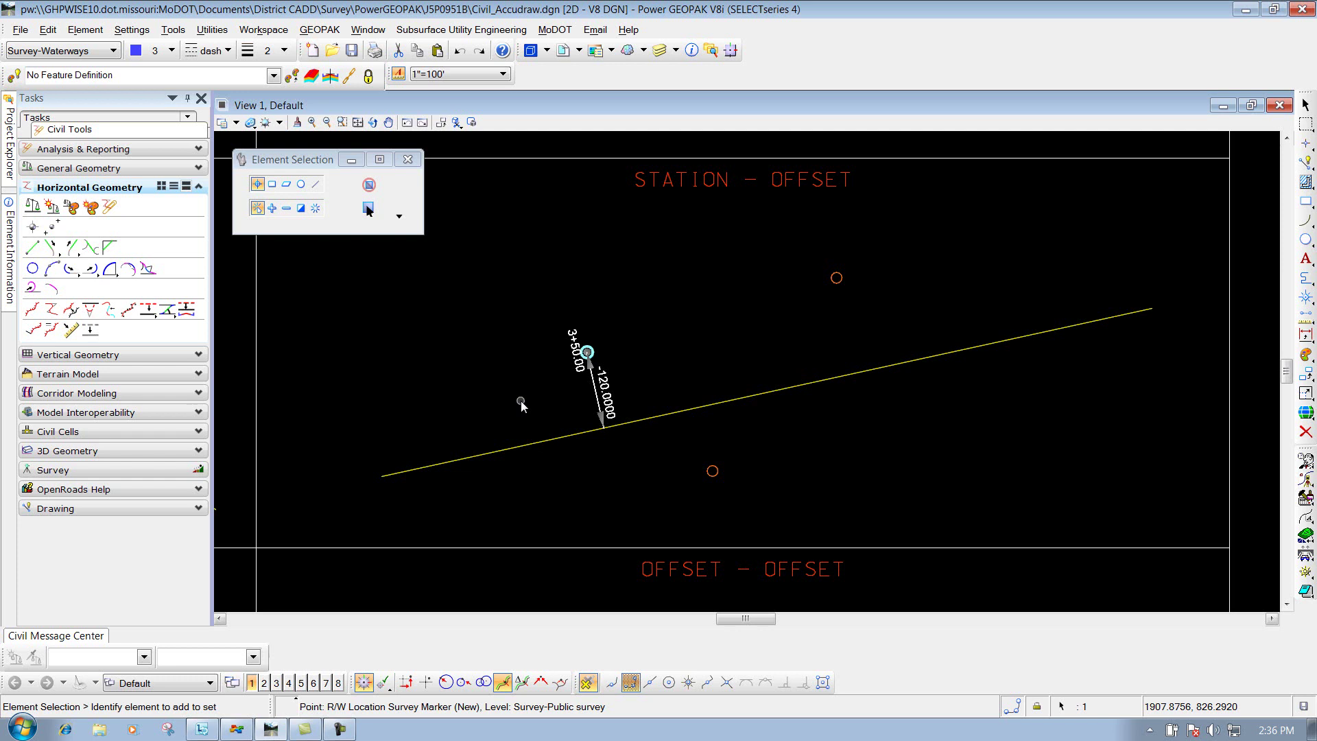
Set the first survey marker's offset to -130 and clear the selection.
left_click(607, 392)
left_click(587, 352)
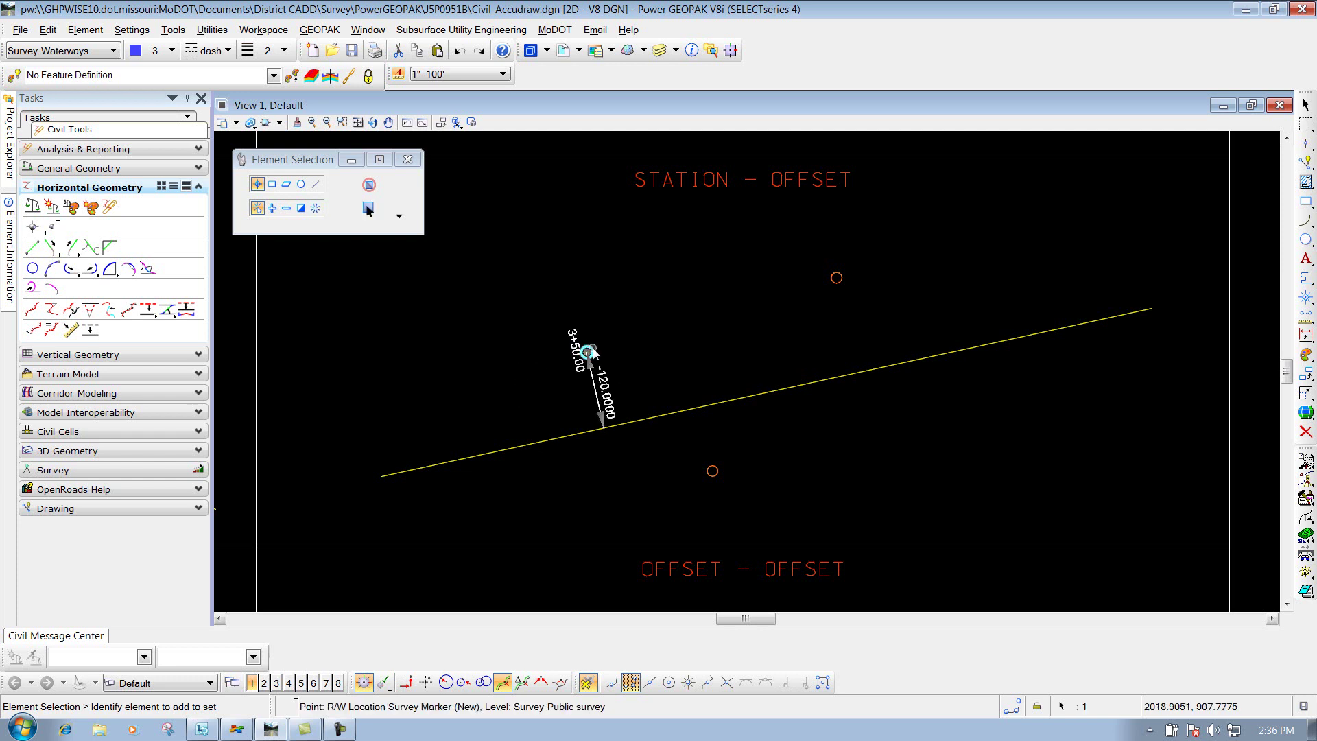
left_click(608, 391)
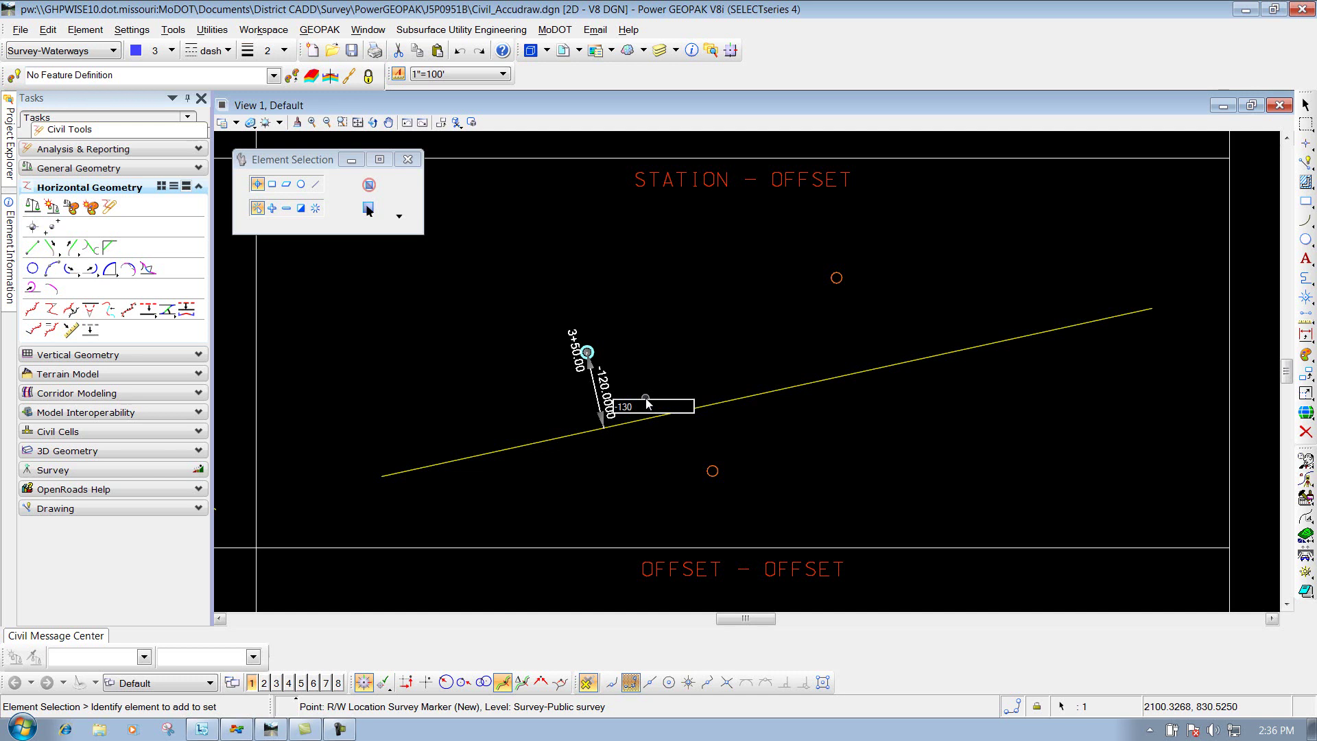
key("Return")
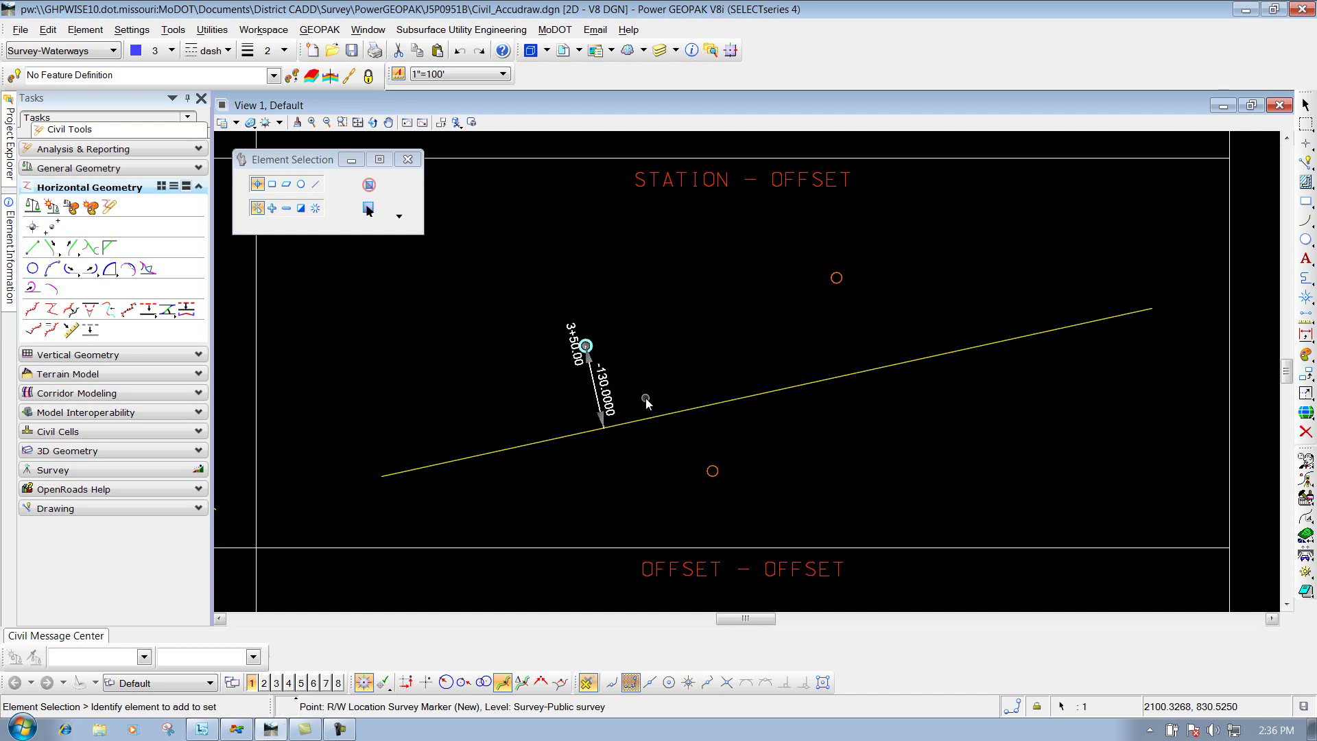
left_click(671, 381)
Start another survey marker point by distance-direction, with the origin at the yellow line's western endpoint.
left_click(838, 280)
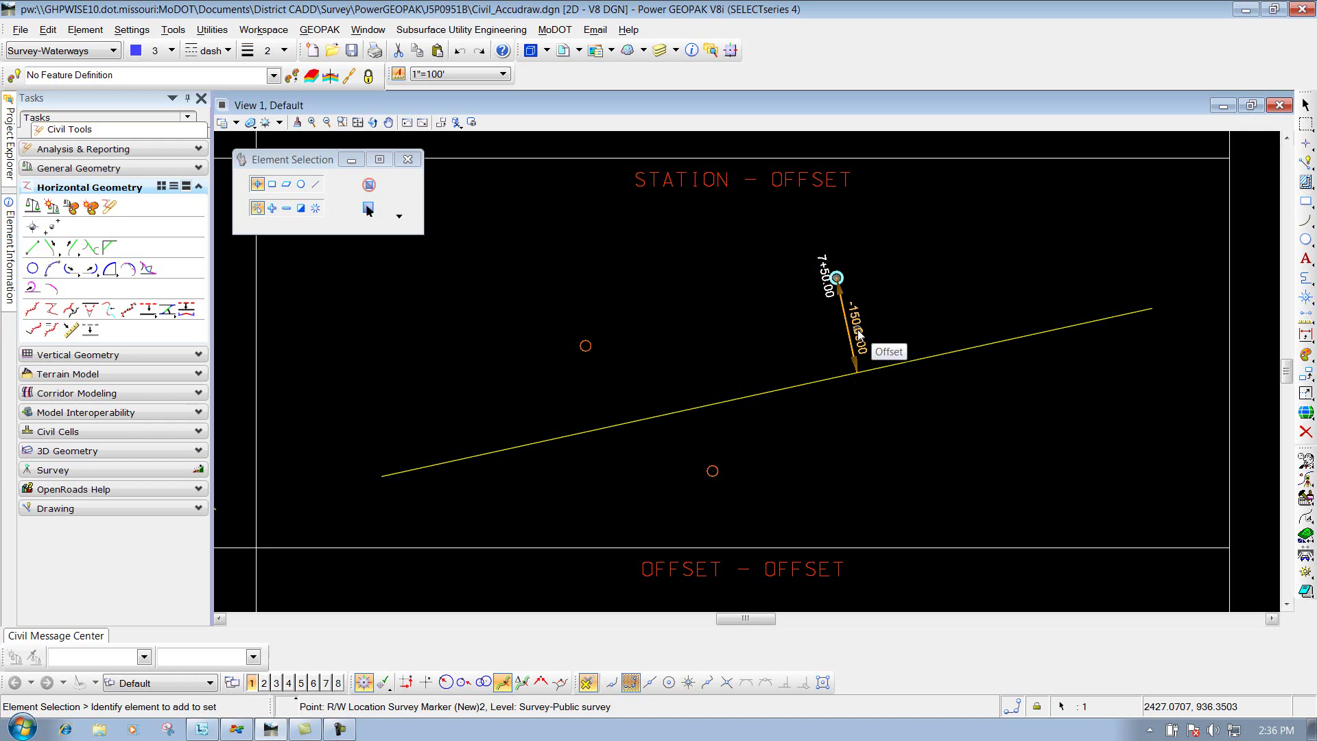
left_click(446, 683)
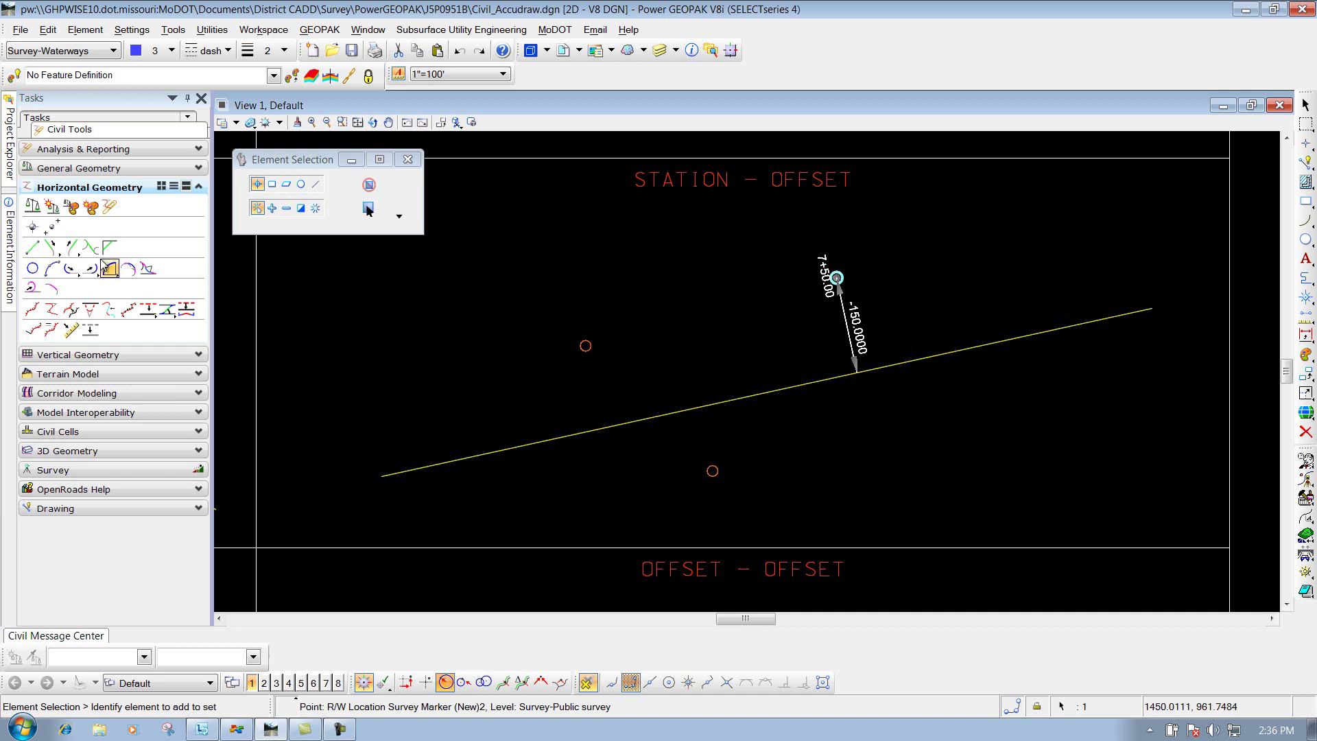
left_click(33, 227)
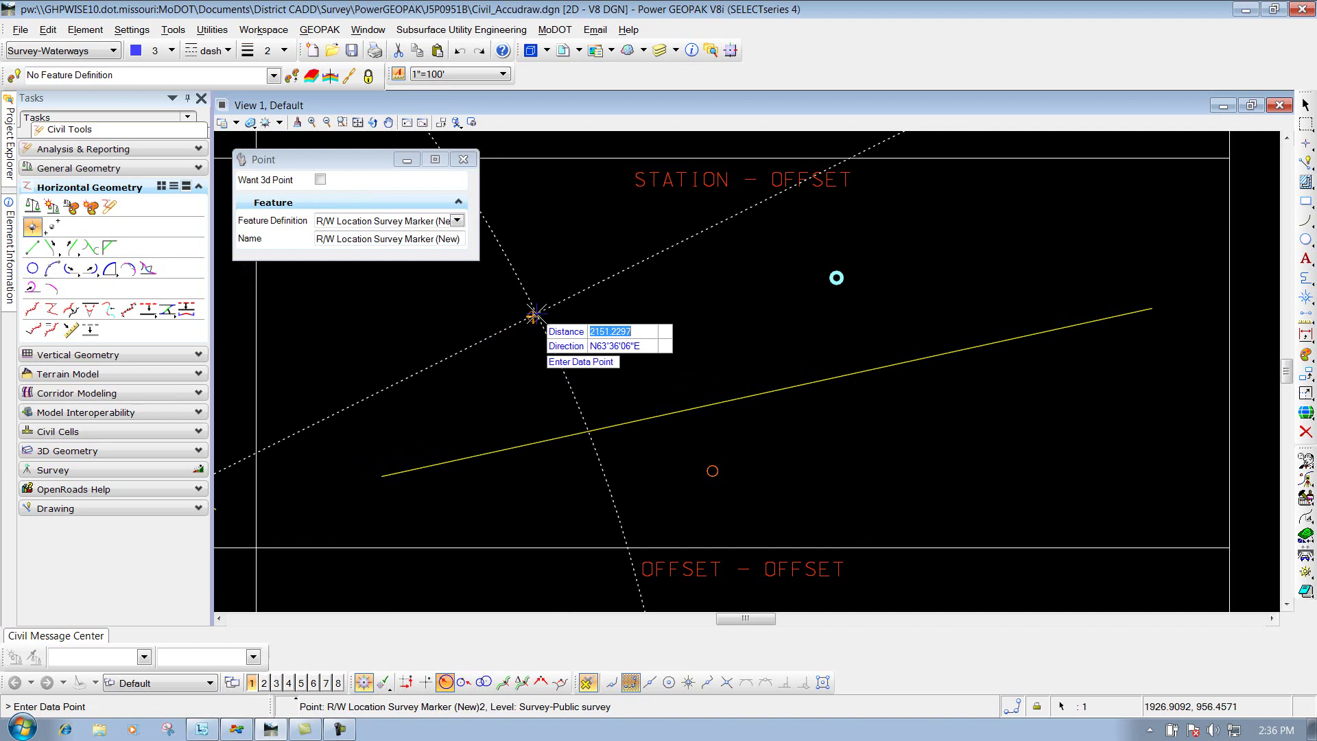
key("o")
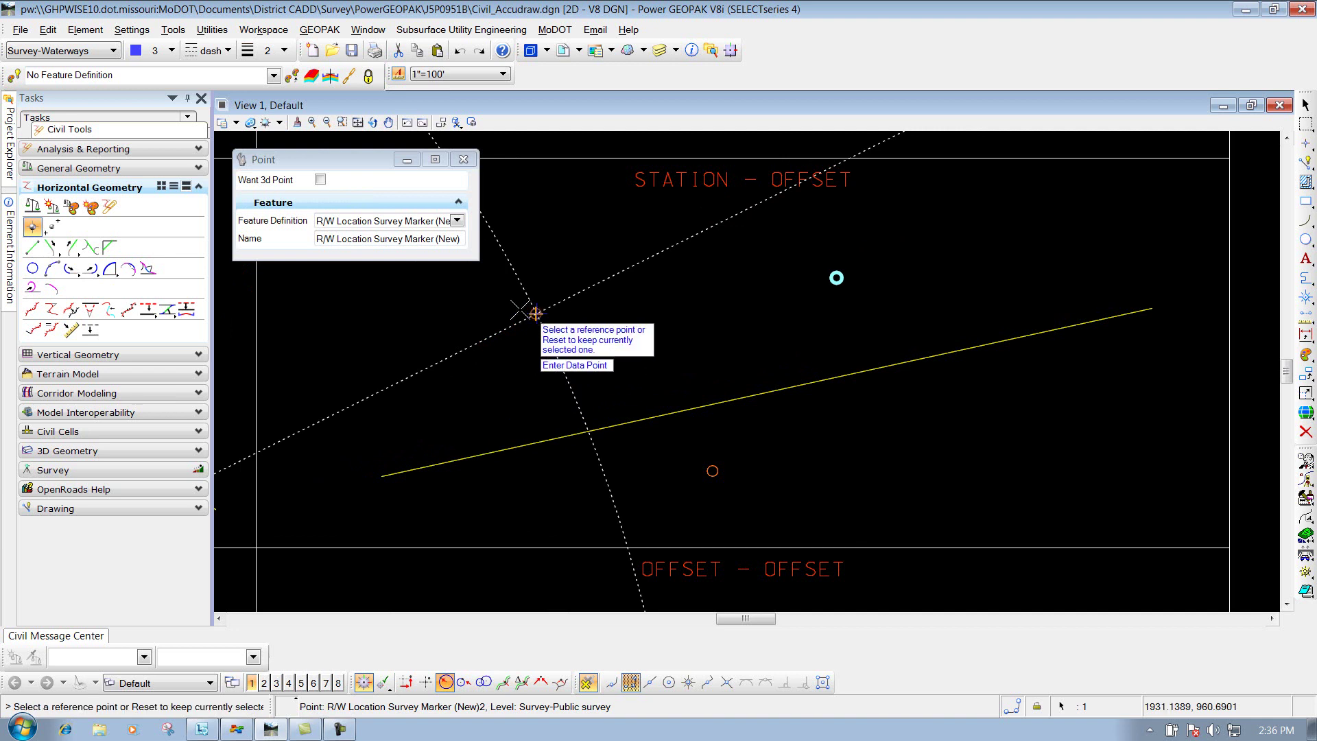
left_click(494, 299)
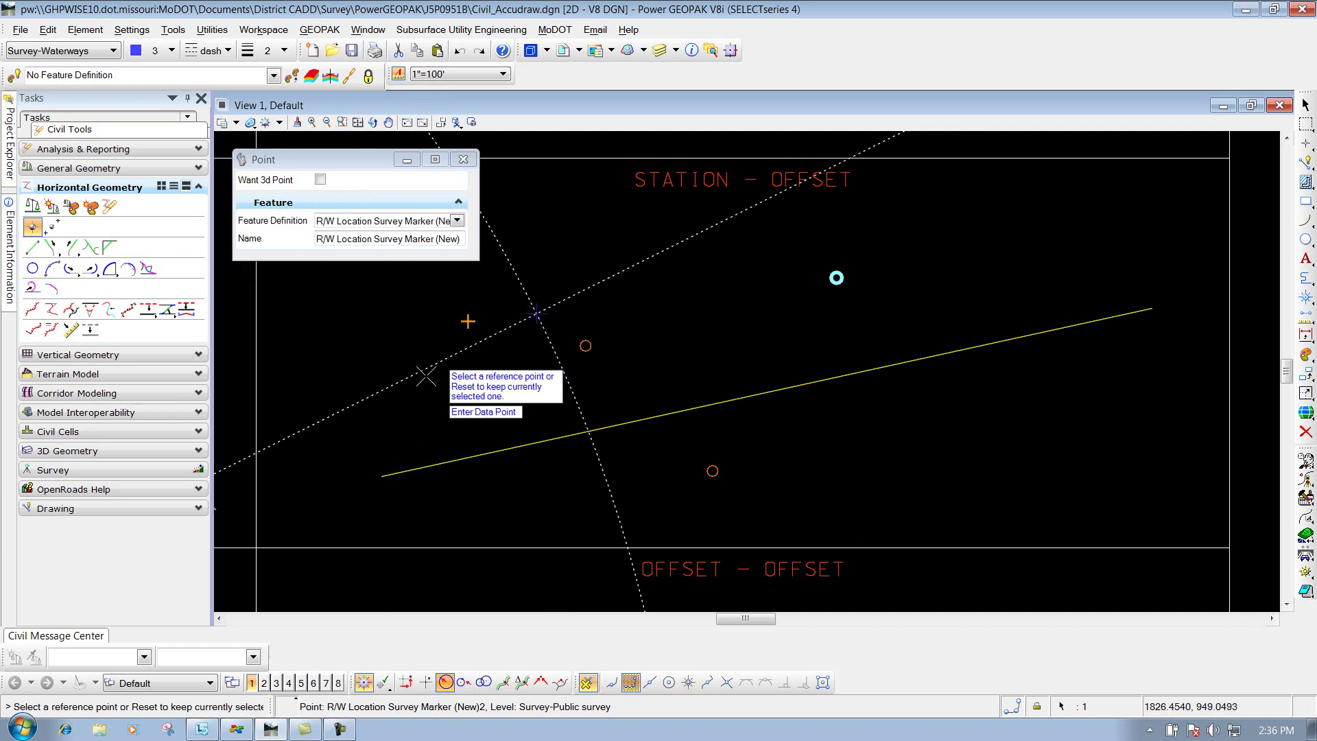
left_click(382, 475)
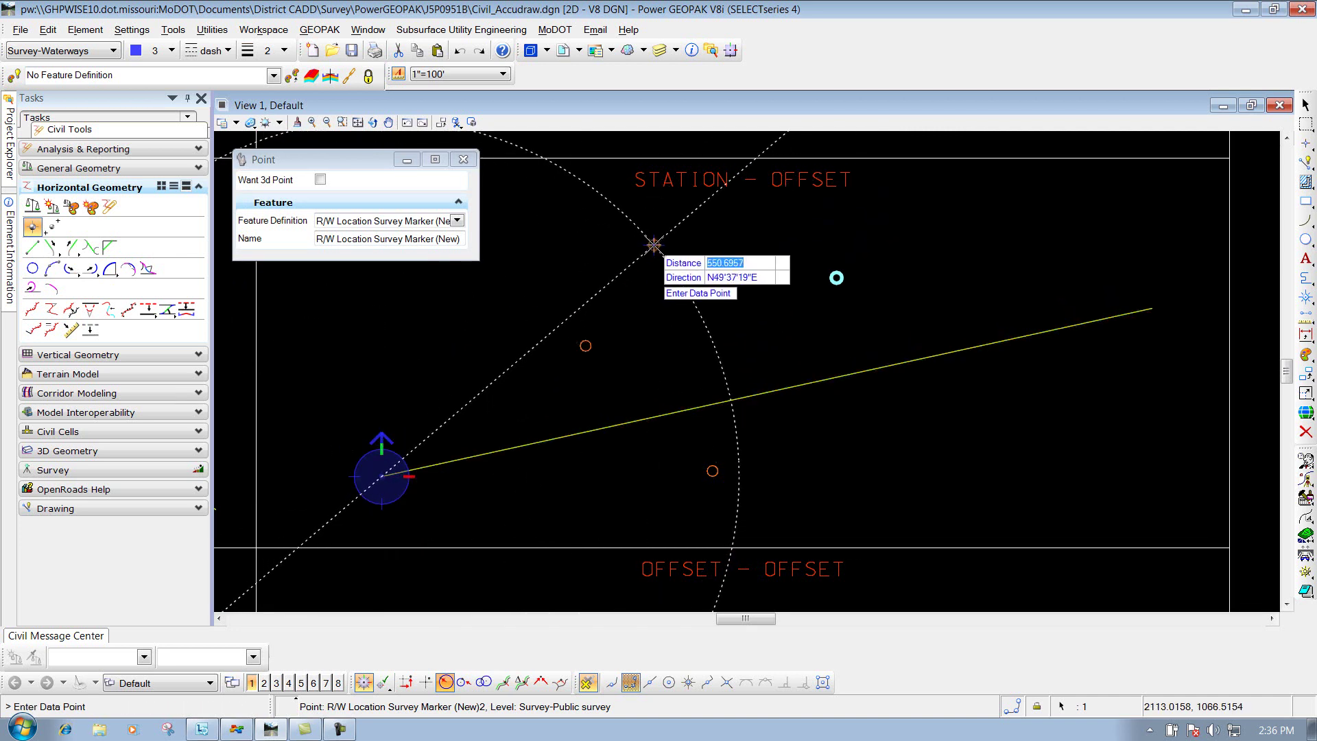
Place the survey marker at a distance of 550 and direction N50E from the origin, and end point placement.
type("550")
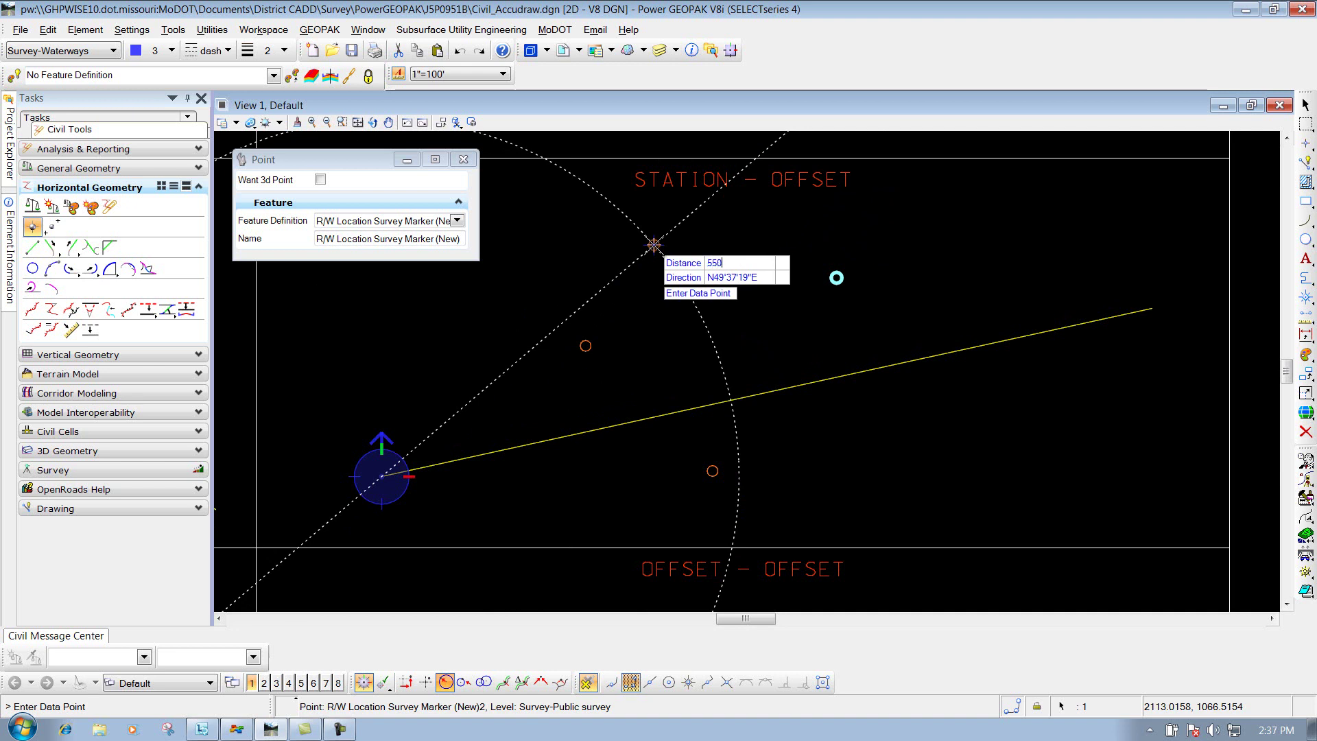
key("Tab")
type("n50e")
key("Tab")
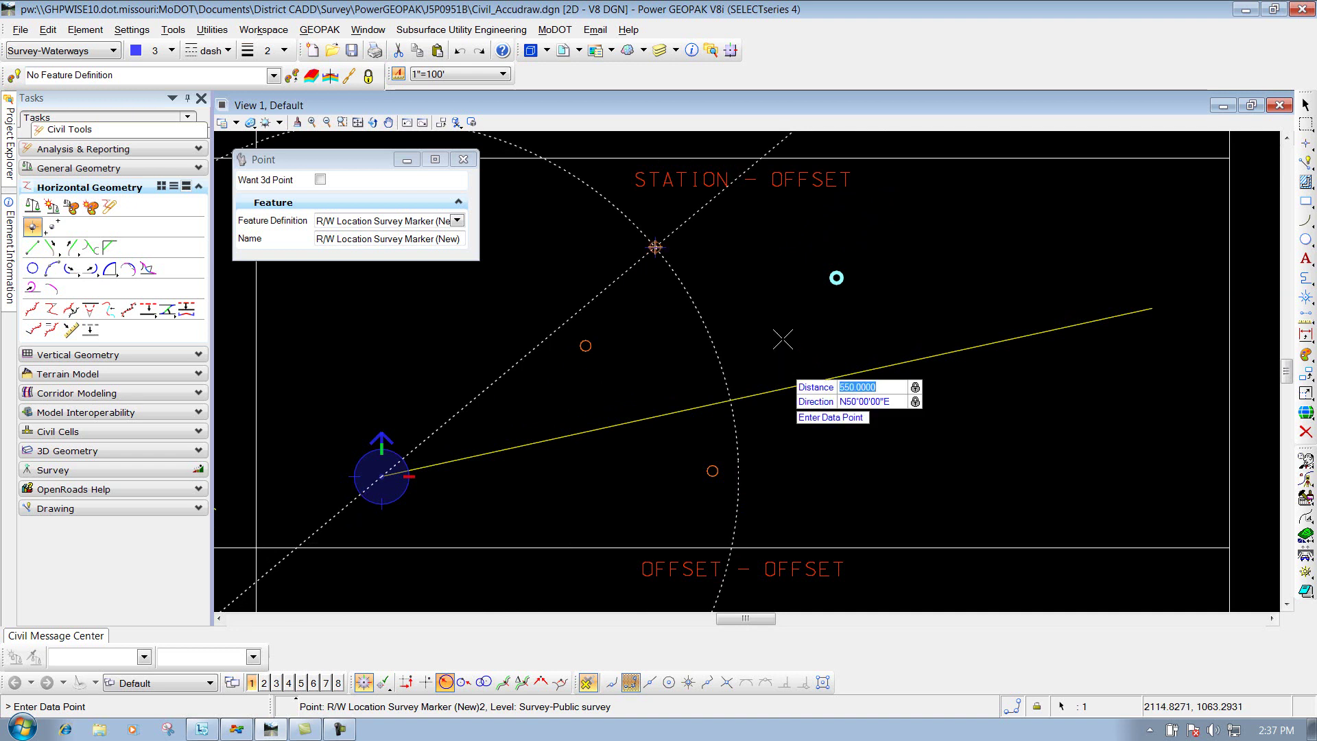
left_click(729, 258)
right_click(694, 317)
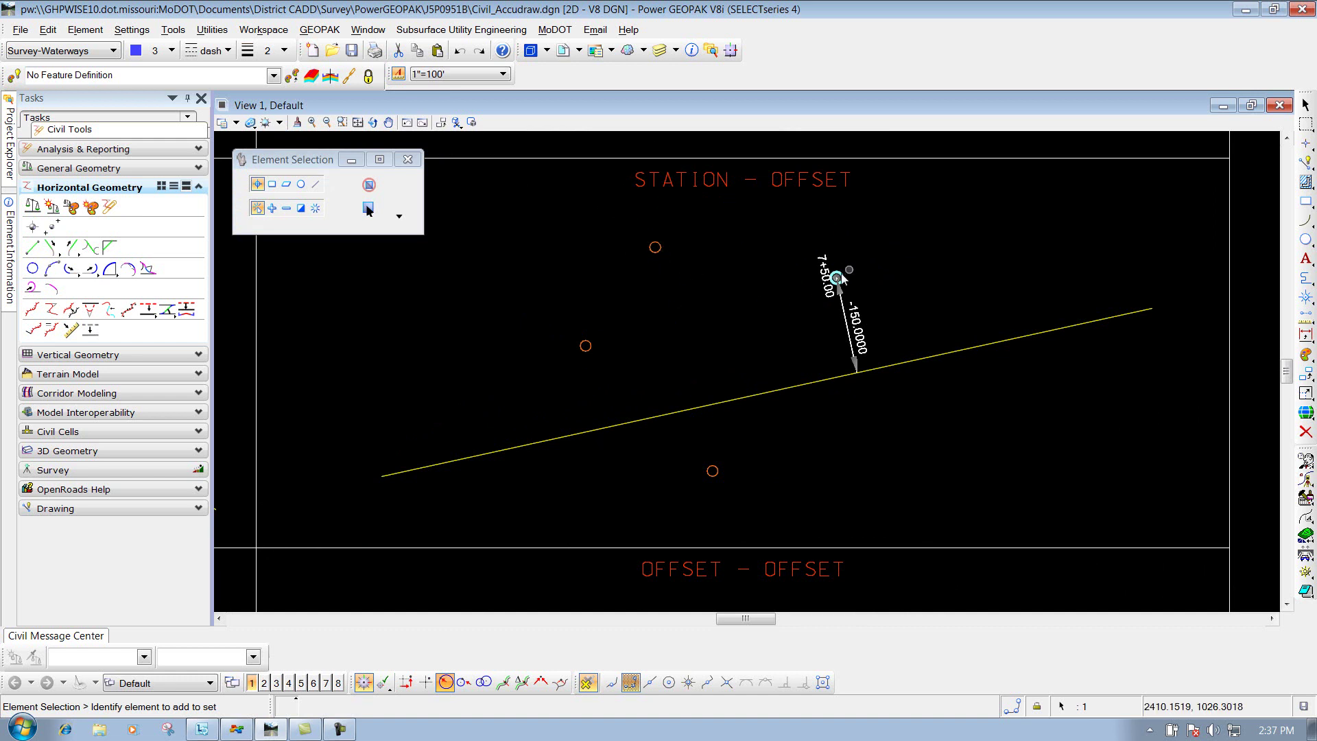
Set the distance of the distance-direction survey marker to 600 and clear the selection.
mouse_move(839, 277)
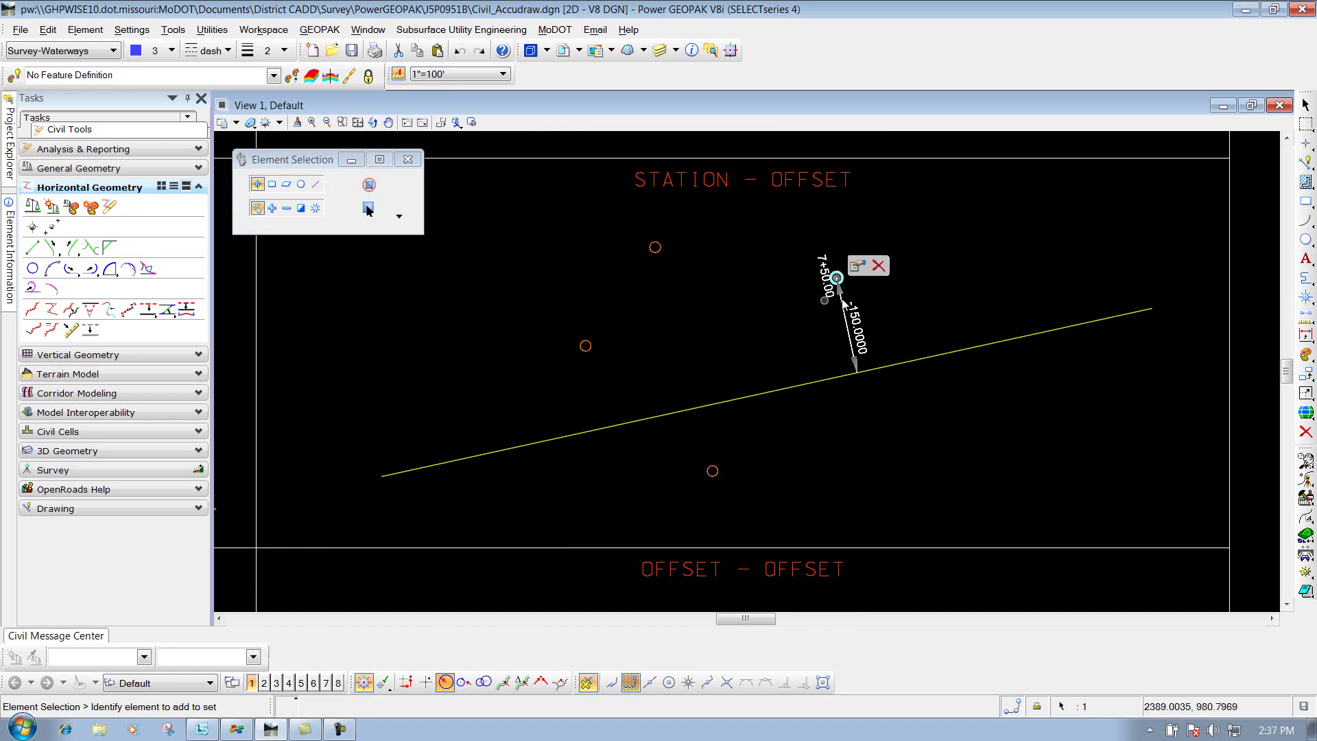
mouse_move(661, 248)
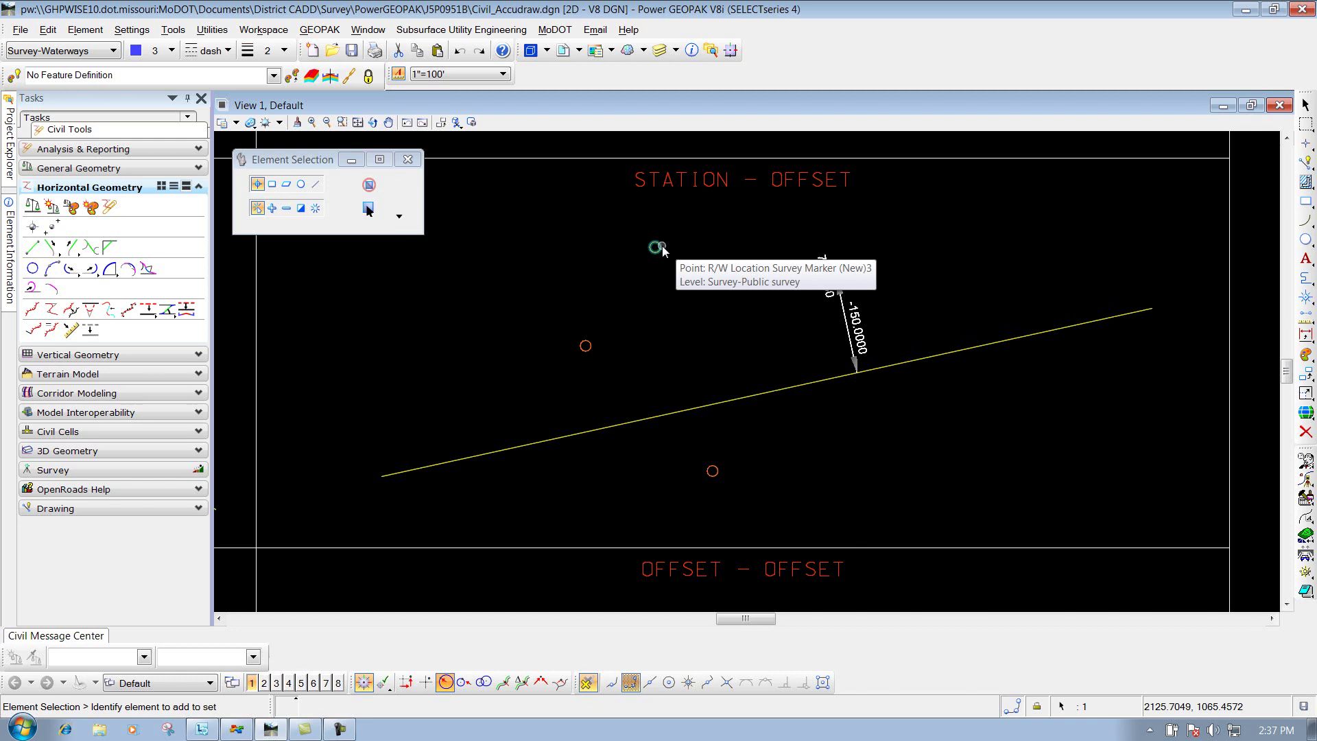
left_click(659, 248)
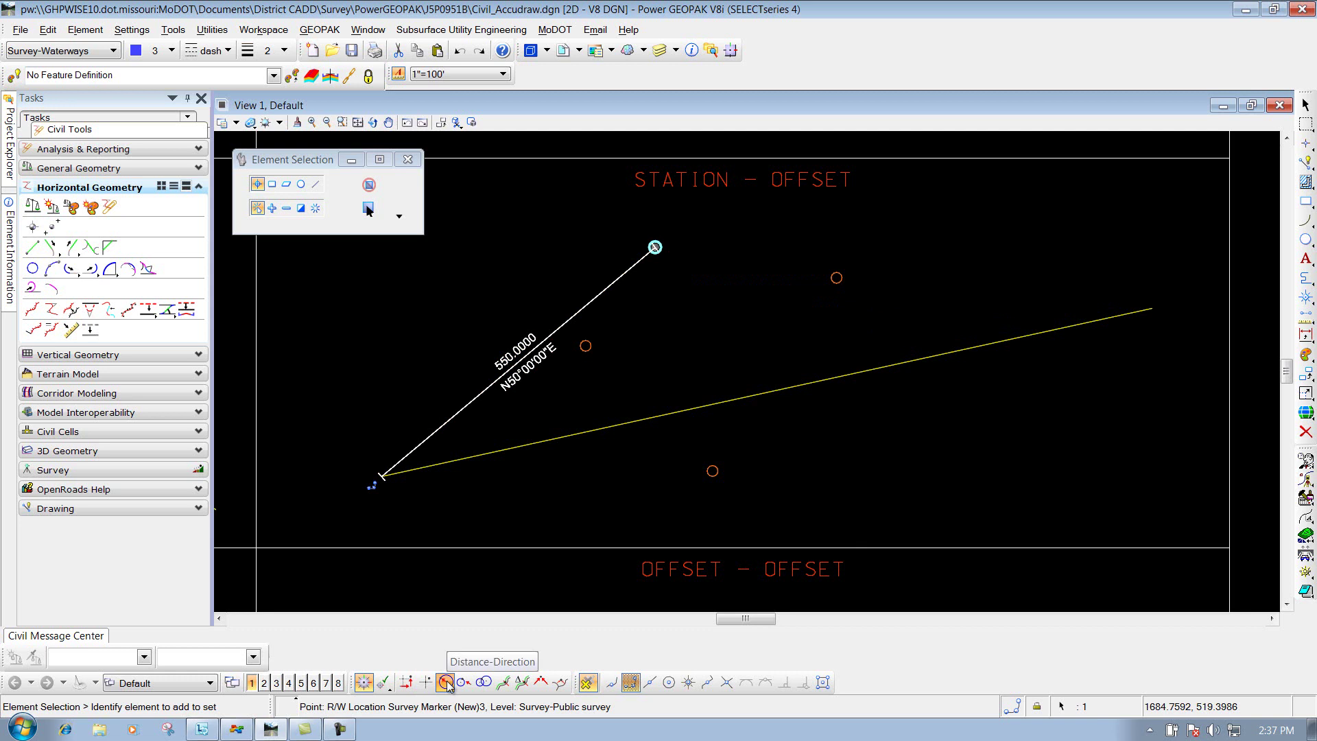
left_click(516, 350)
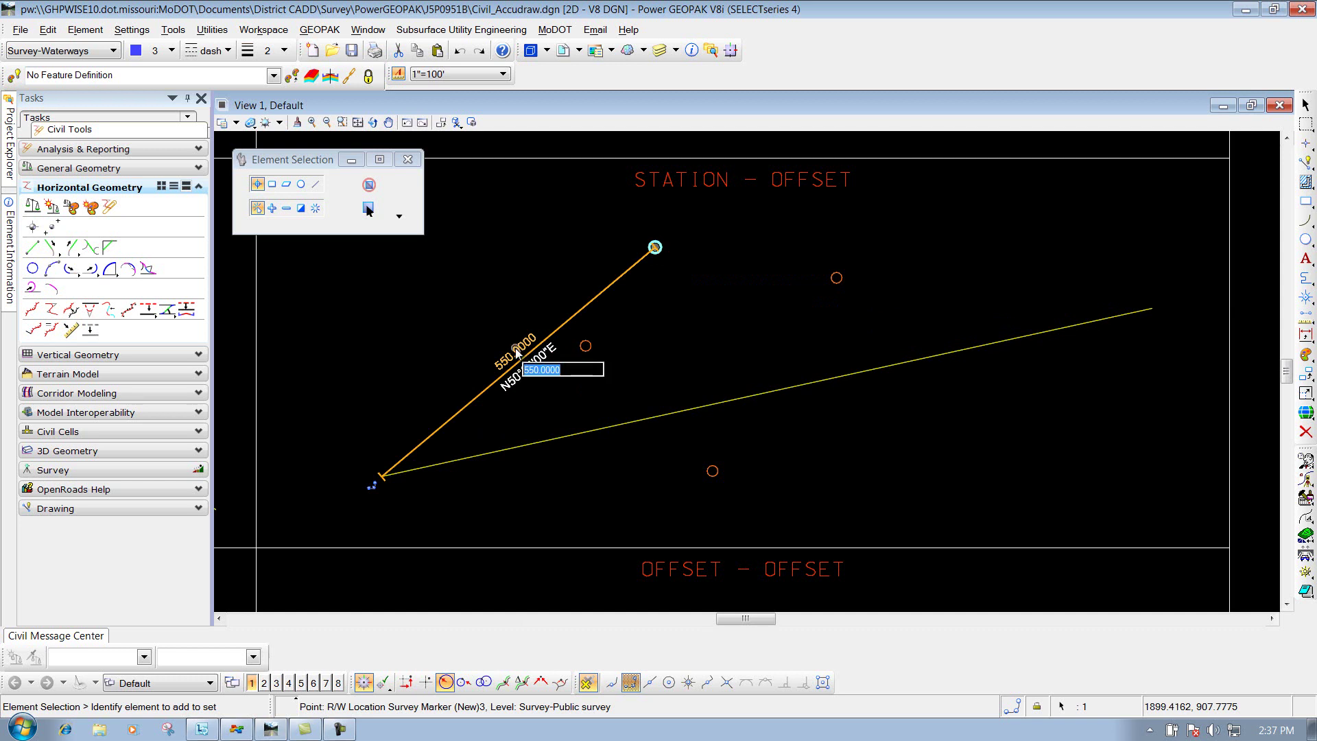
type("600")
key("Return")
key("Delete")
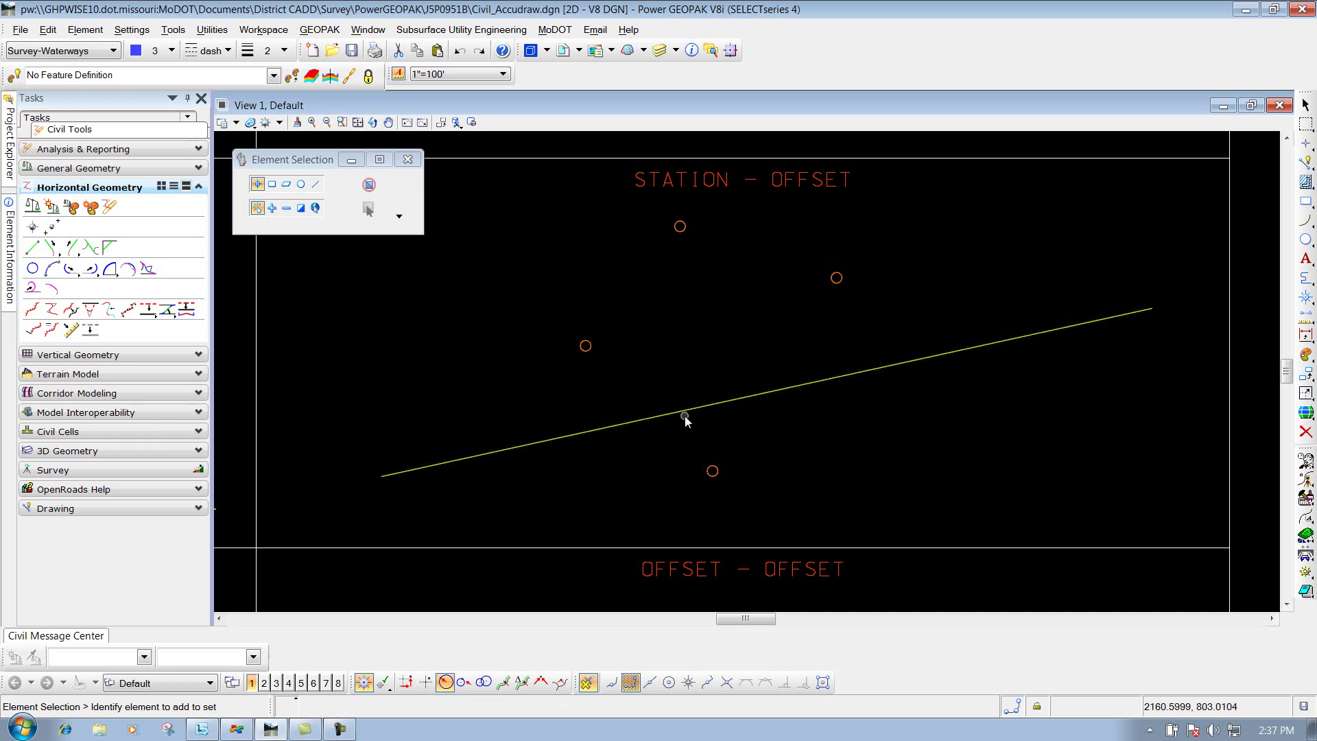
Move the whole yellow line so it sits slightly west and north of its original position.
left_click_drag(688, 415, 846, 408)
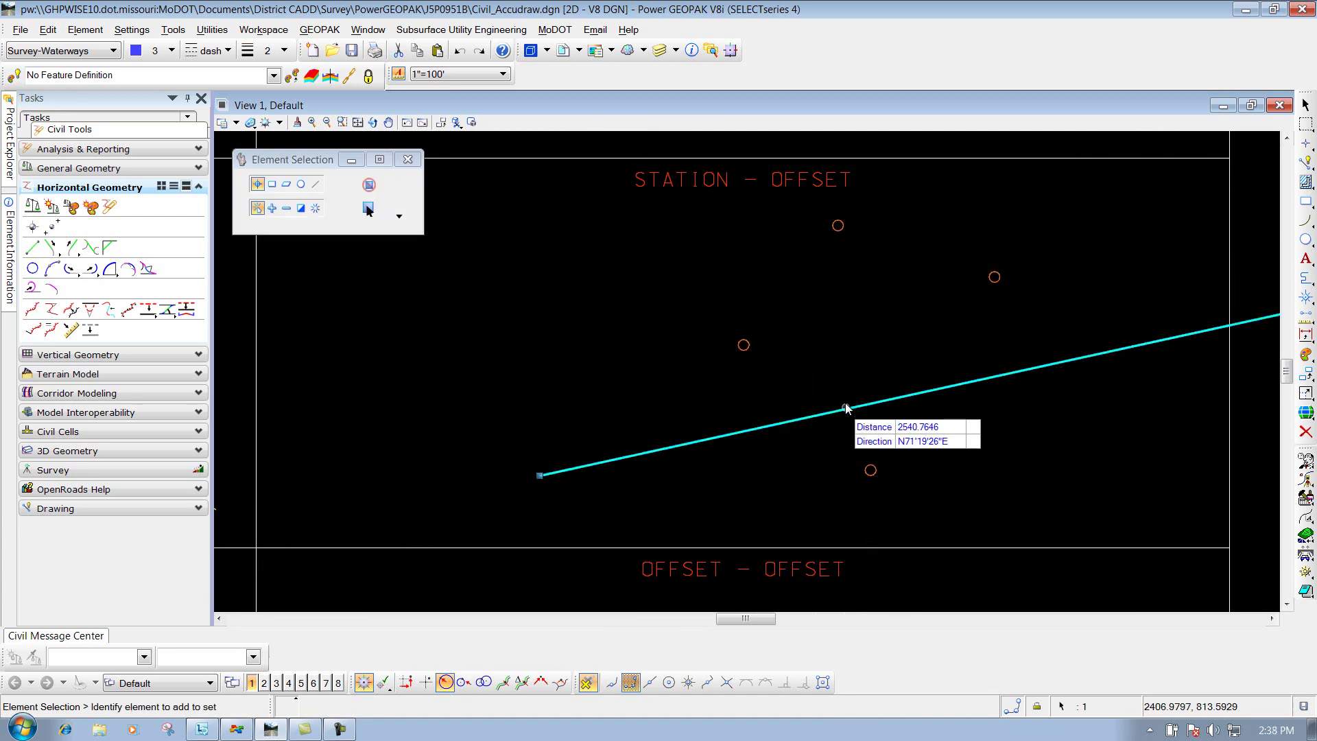
left_click_drag(942, 394, 815, 414)
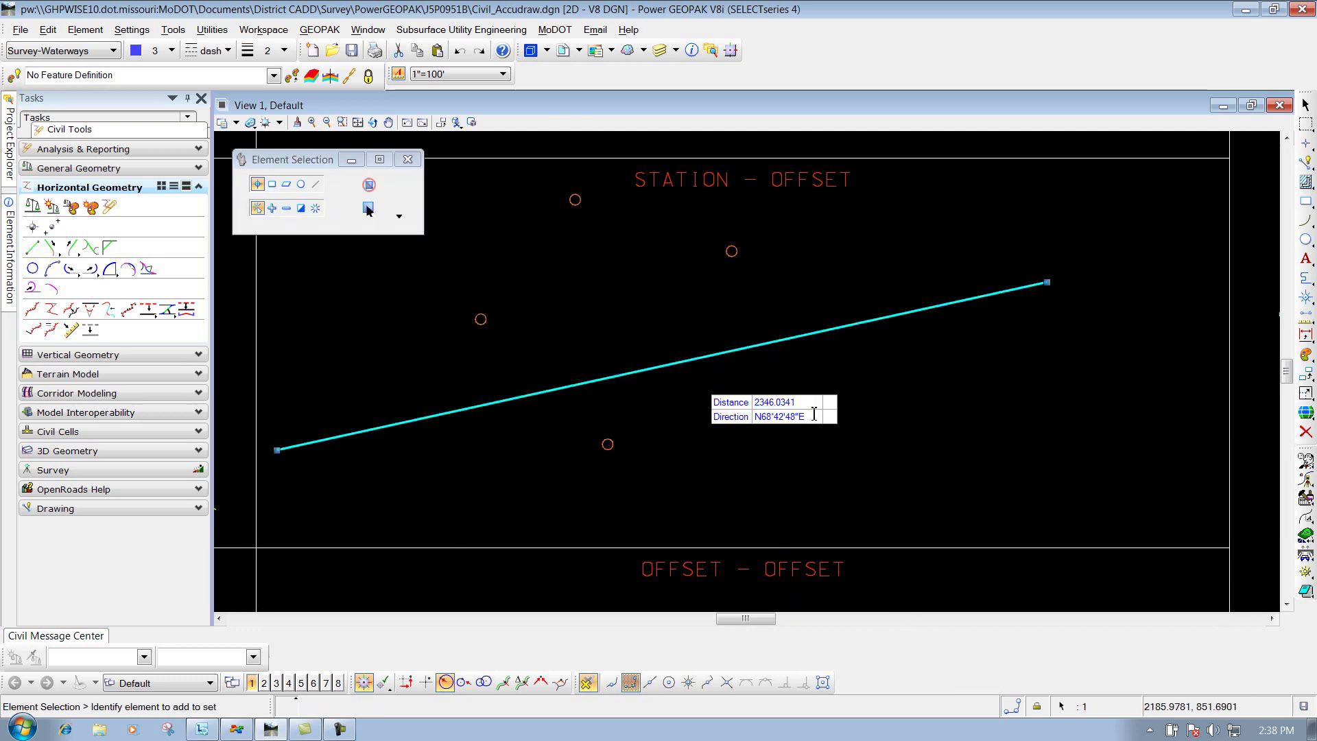
Move the whole yellow line east and slightly south within the Station-Offset area, and clear the selection.
left_click_drag(722, 356, 804, 372)
left_click(944, 237)
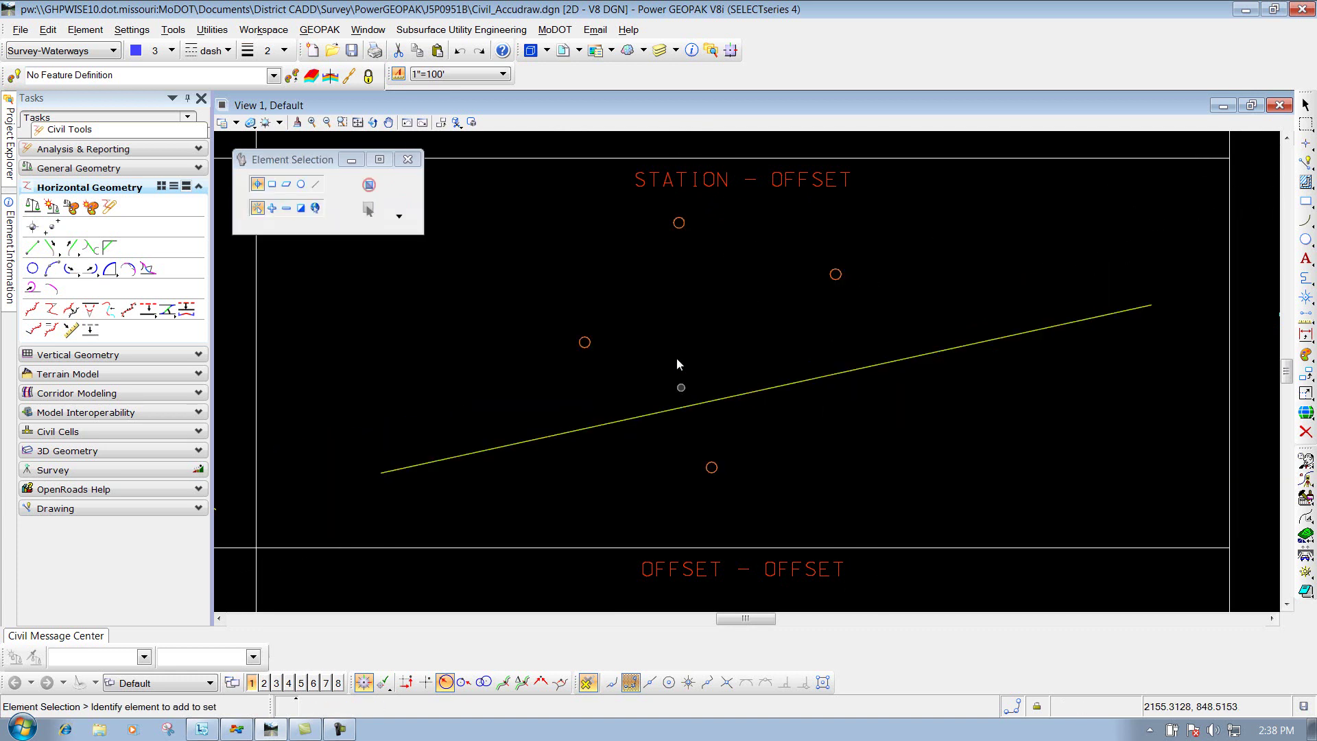
Check the station-offset dimensions of the easternmost marker and the distance-direction dimensions of the northernmost marker, clearing the selection each time.
left_click(835, 274)
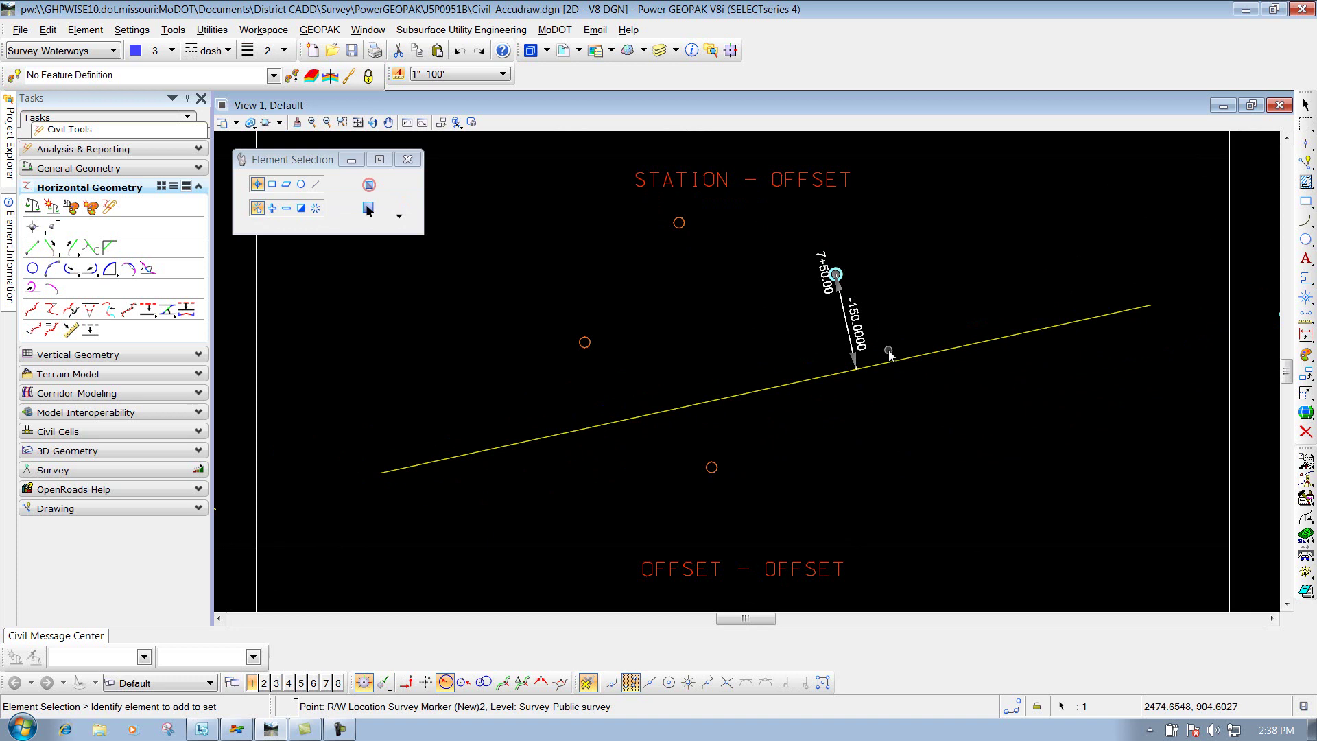
left_click(711, 219)
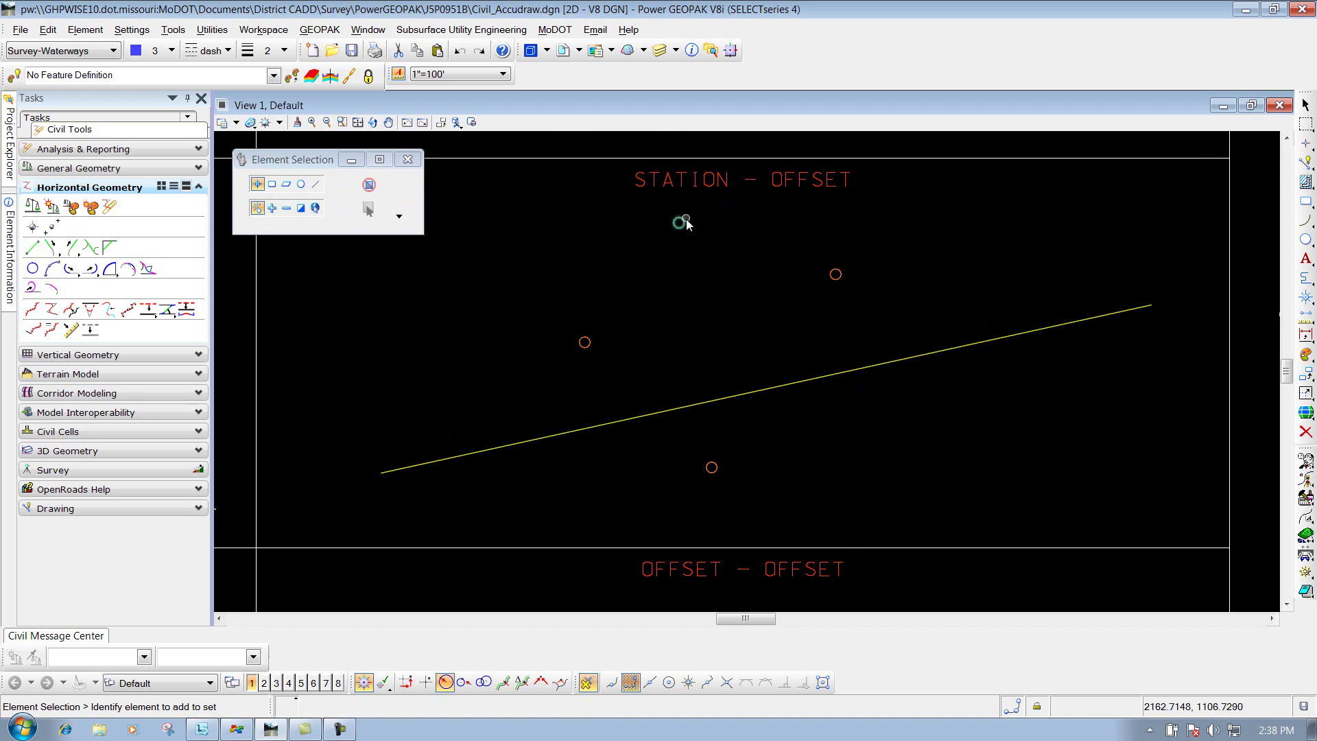
left_click(686, 222)
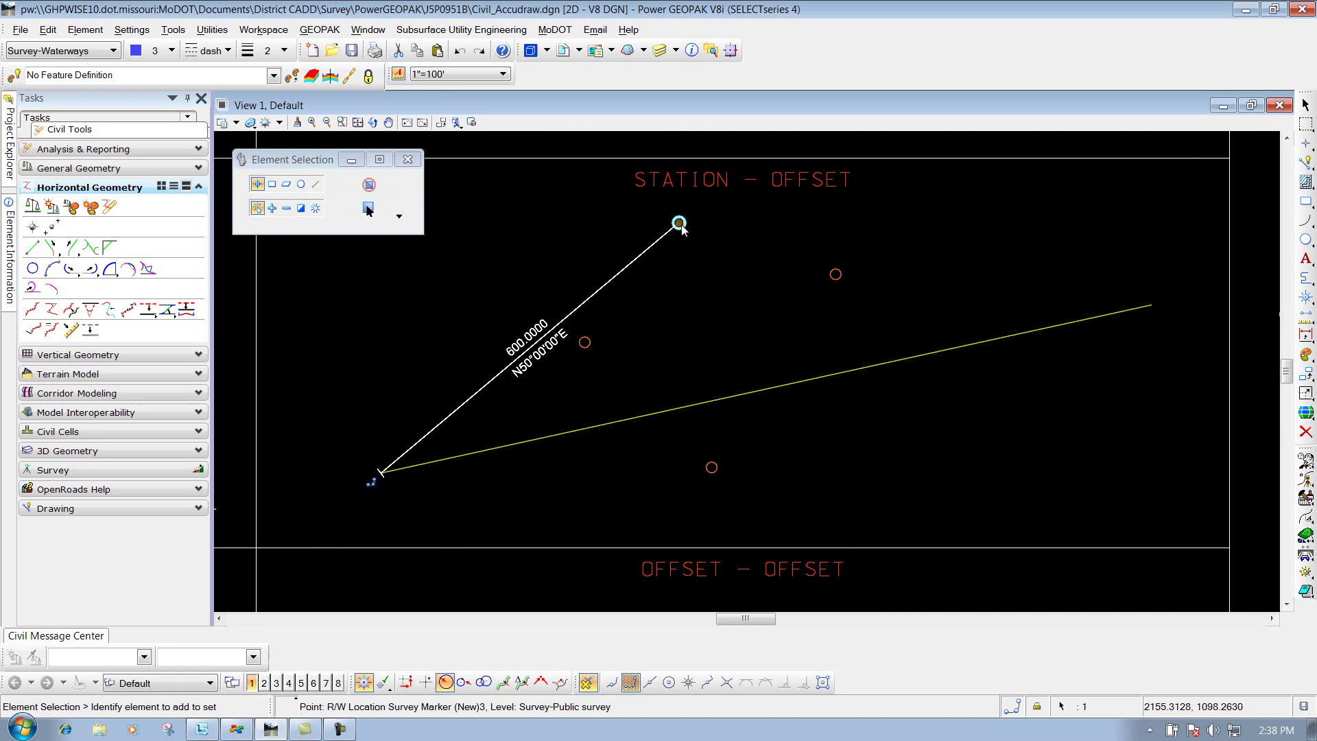
left_click(753, 269)
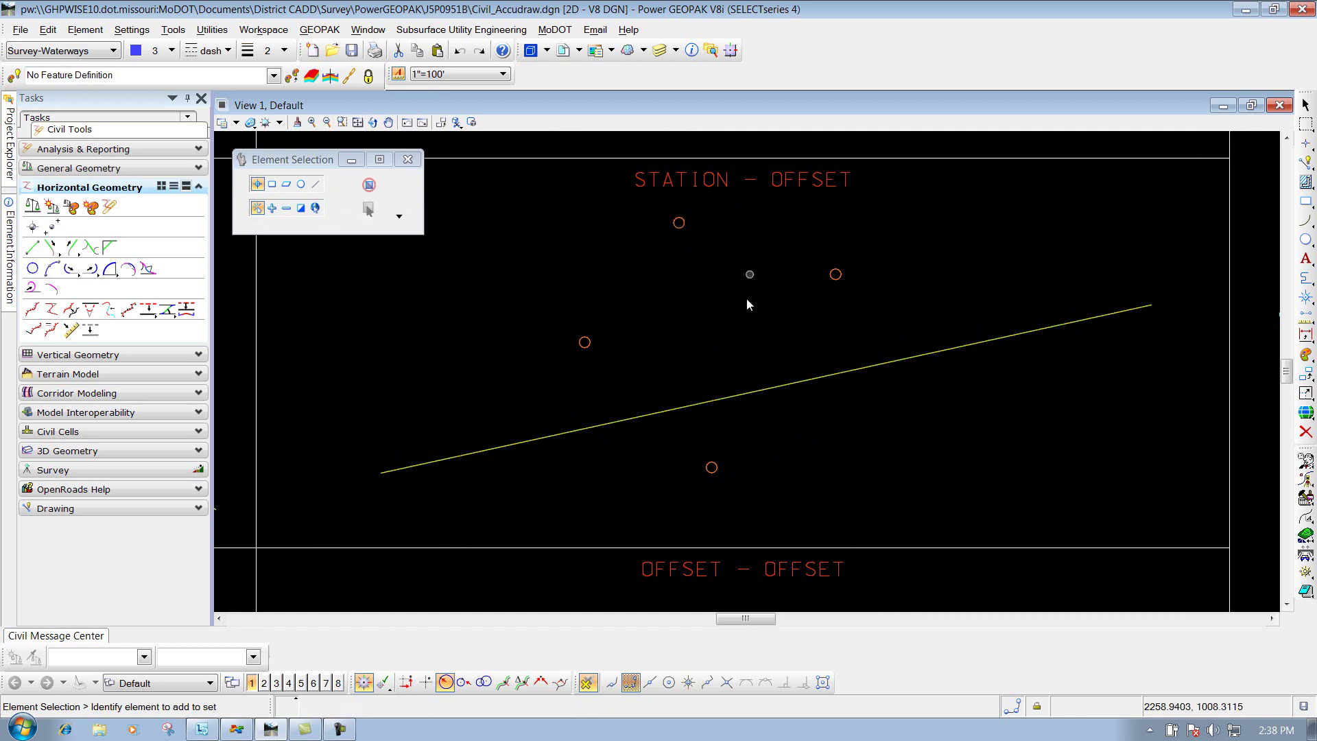
Move the westernmost survey marker freely about 96 units from its position toward about N50°38'E.
left_click(585, 342)
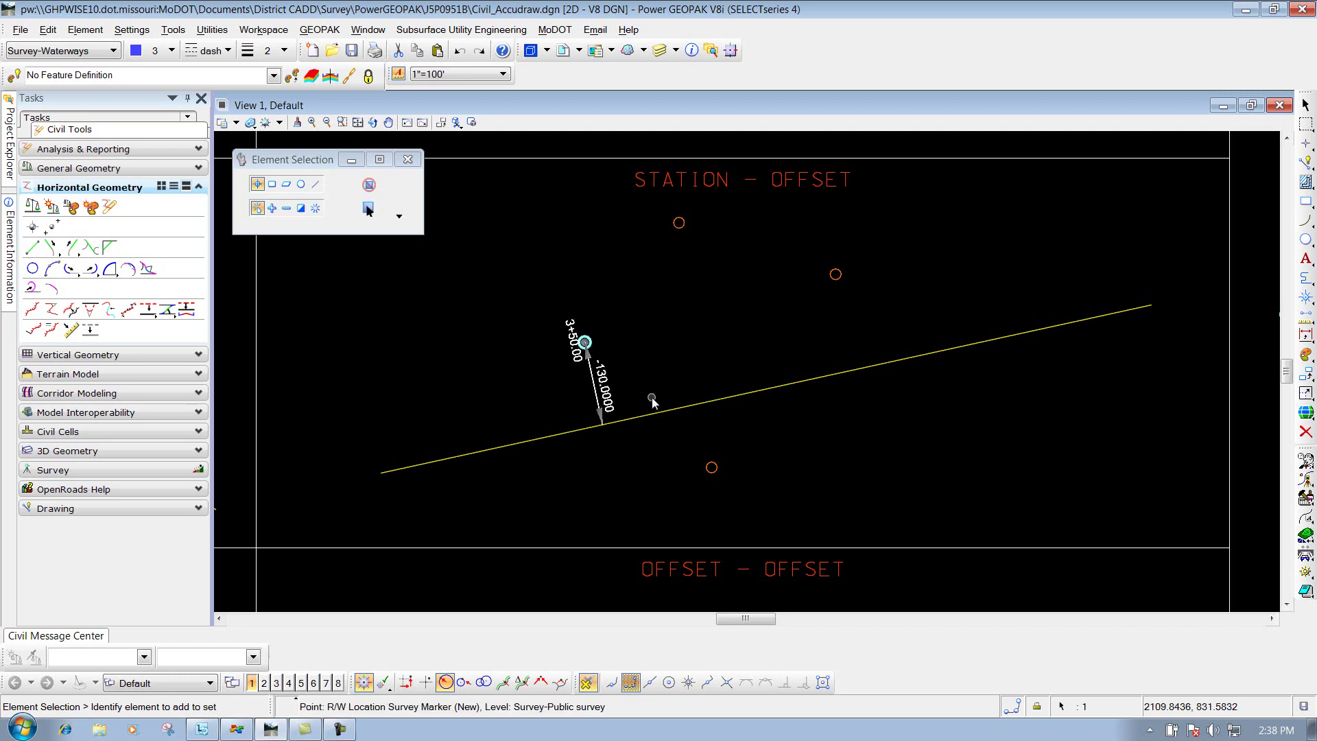
mouse_move(586, 341)
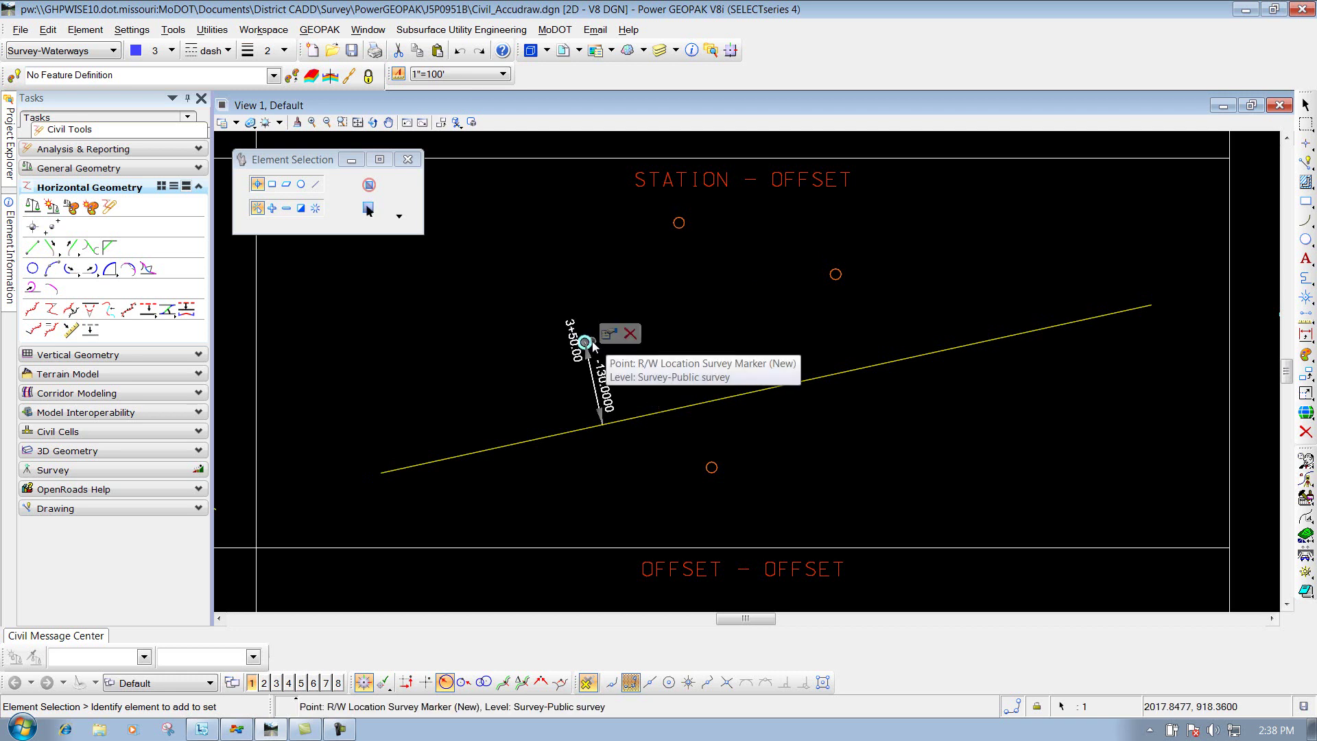
left_click(611, 335)
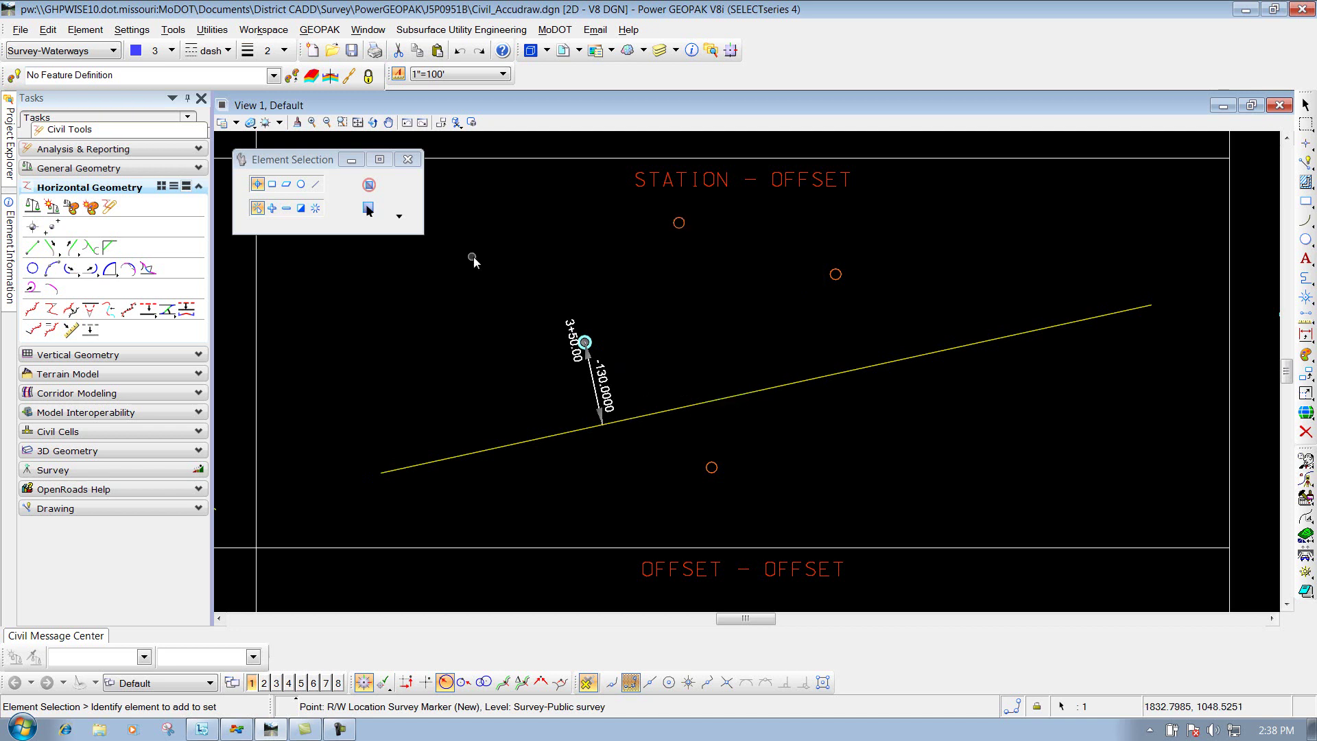
left_click(492, 264)
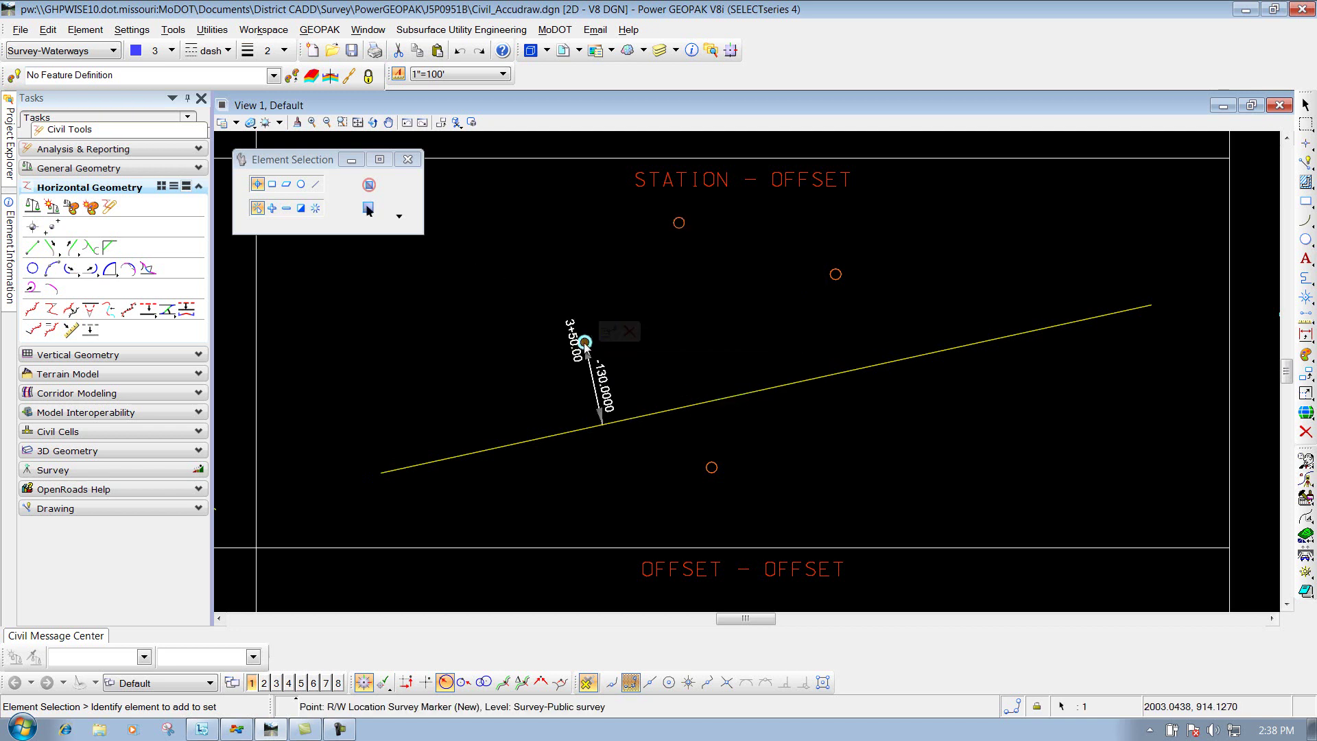
scroll(589, 344, "up", 10)
scroll(588, 343, "down", 5)
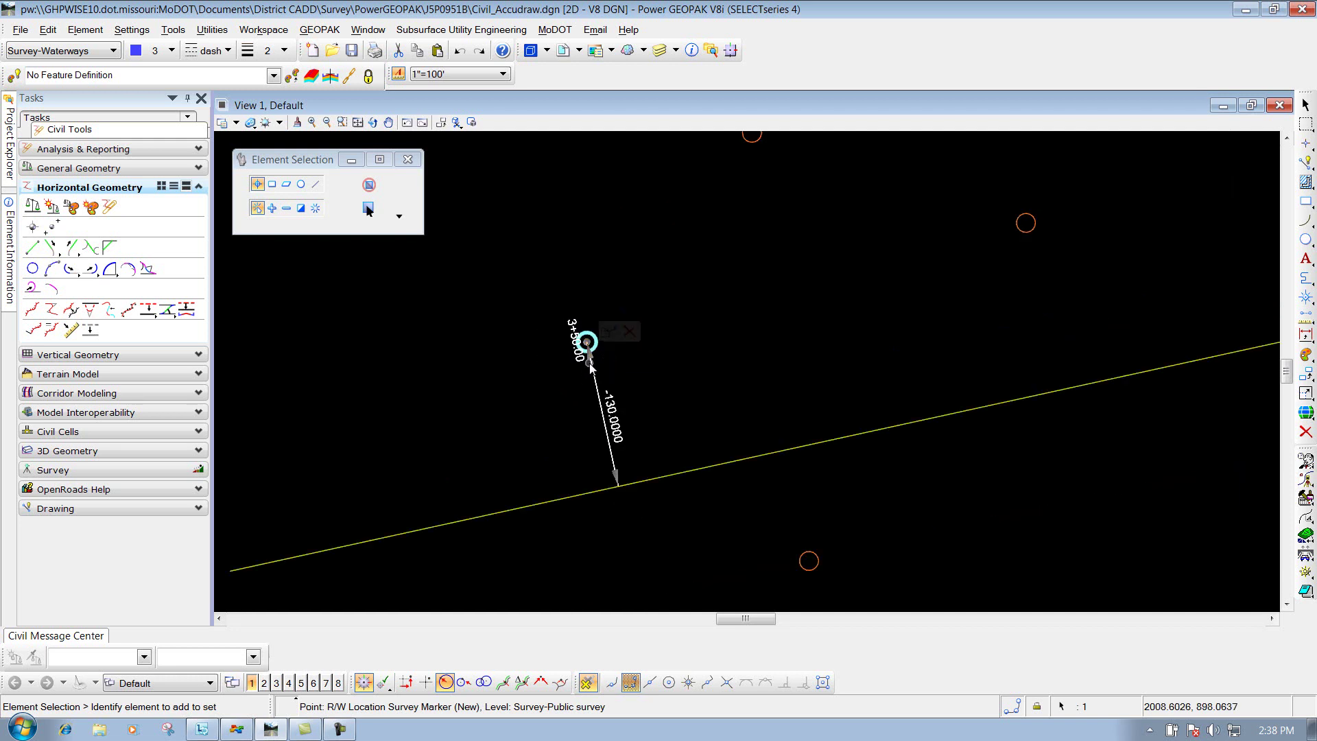
scroll(586, 349, "up", 3)
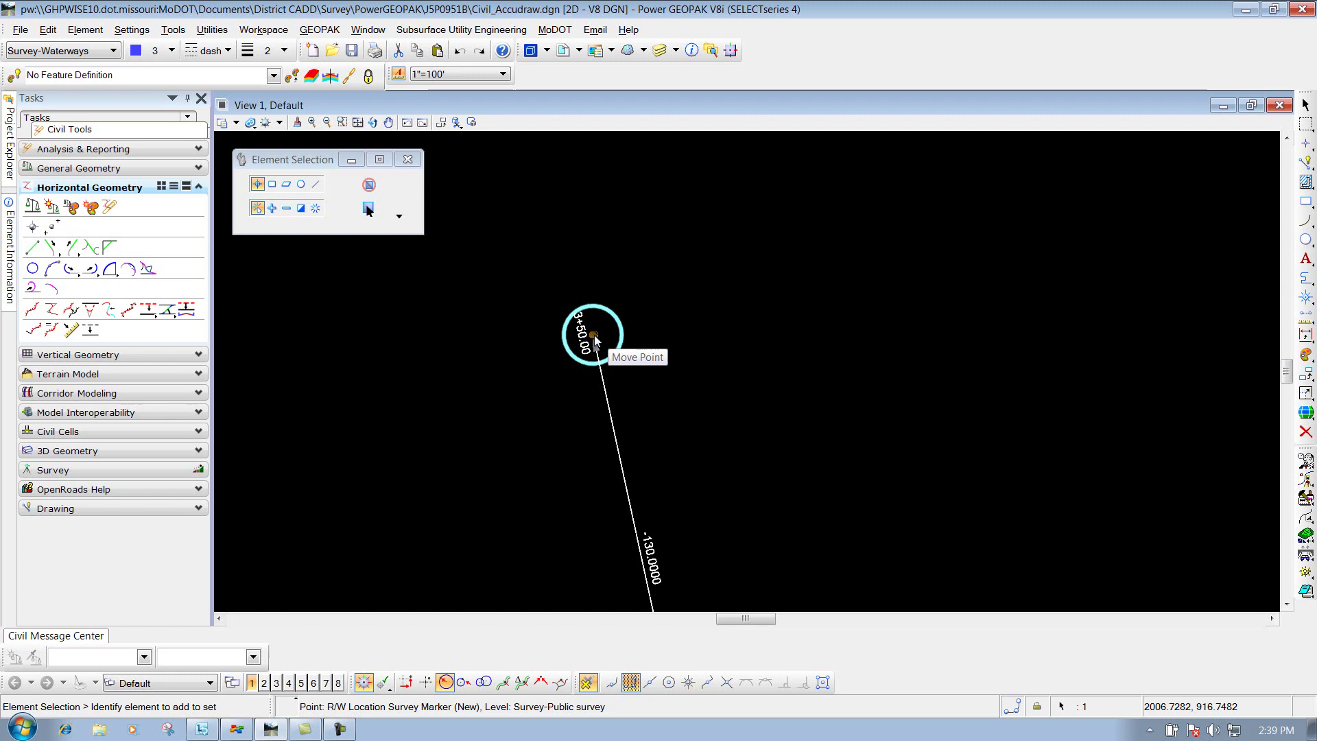
left_click(594, 339)
left_click(662, 304)
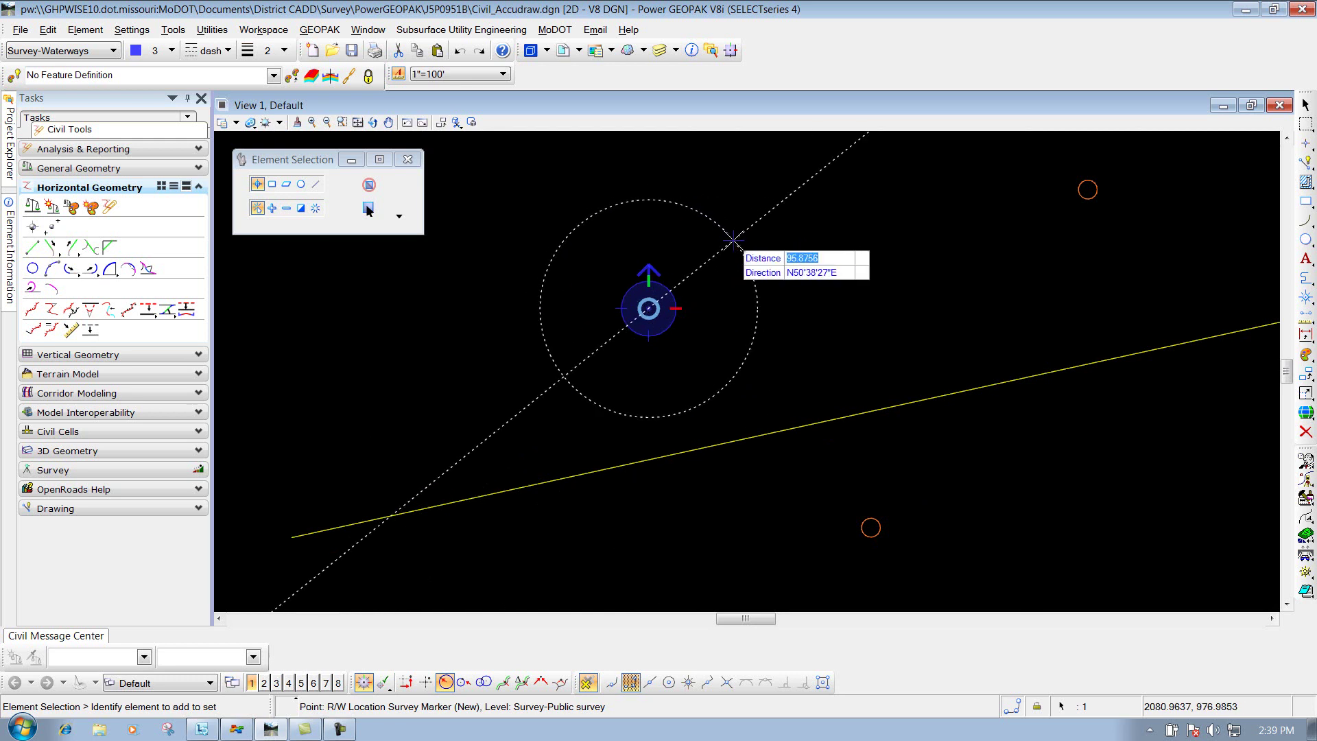
left_click(732, 240)
scroll(757, 320, "down", 2)
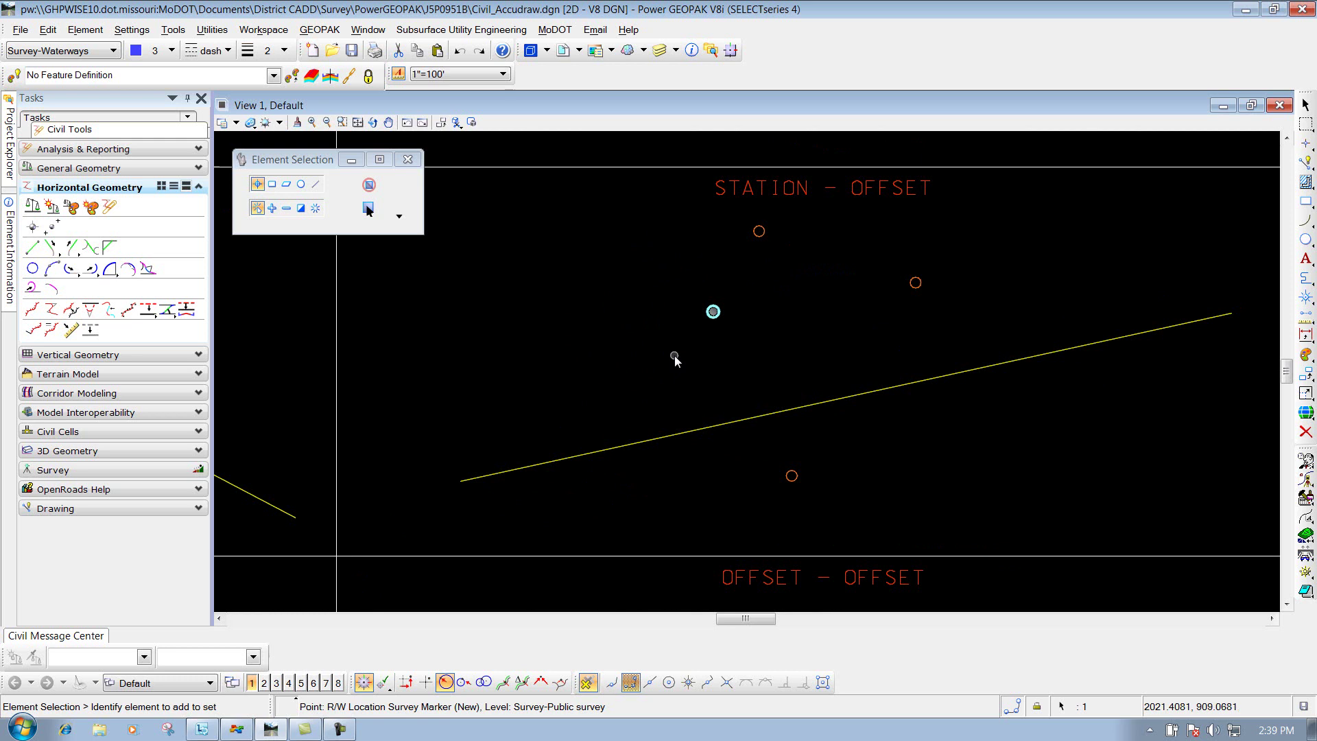
Compare the freely moved marker's dimensions with the easternmost marker's, and move the former back southwest toward the yellow line.
left_click(719, 313)
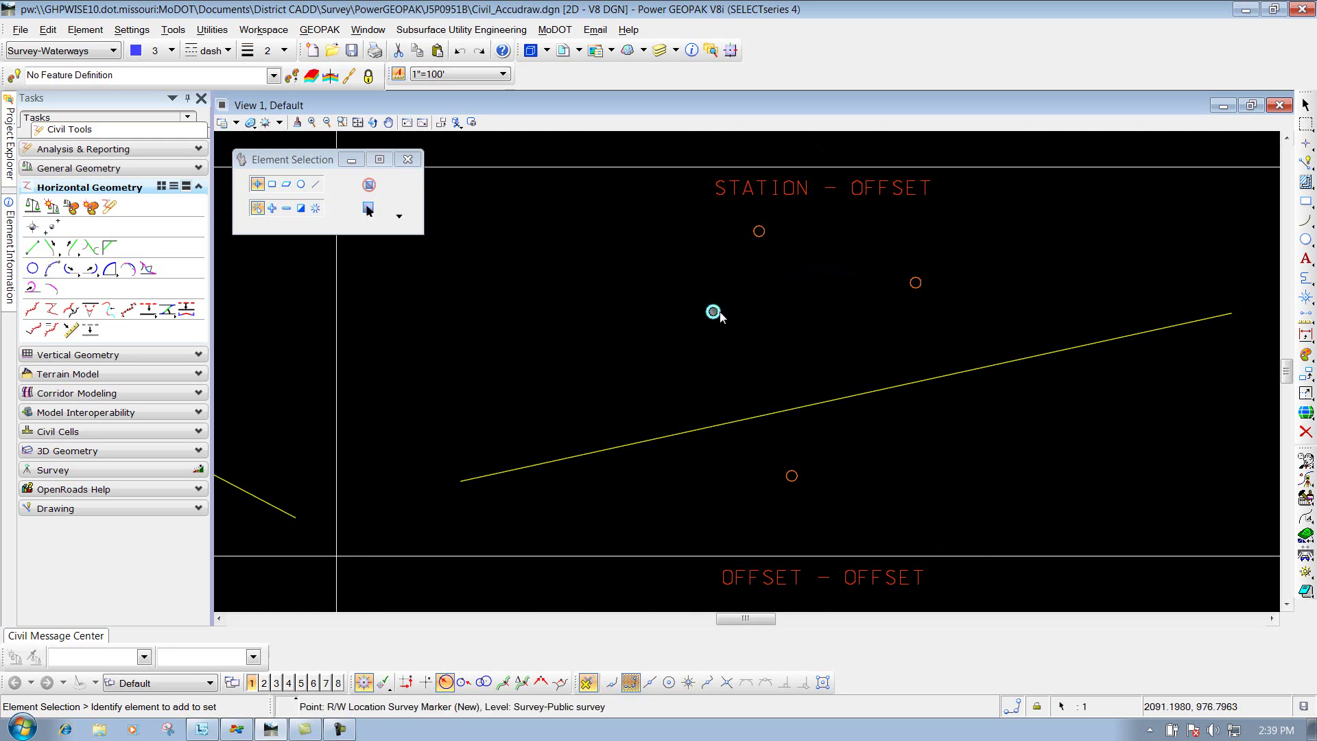
left_click(916, 283)
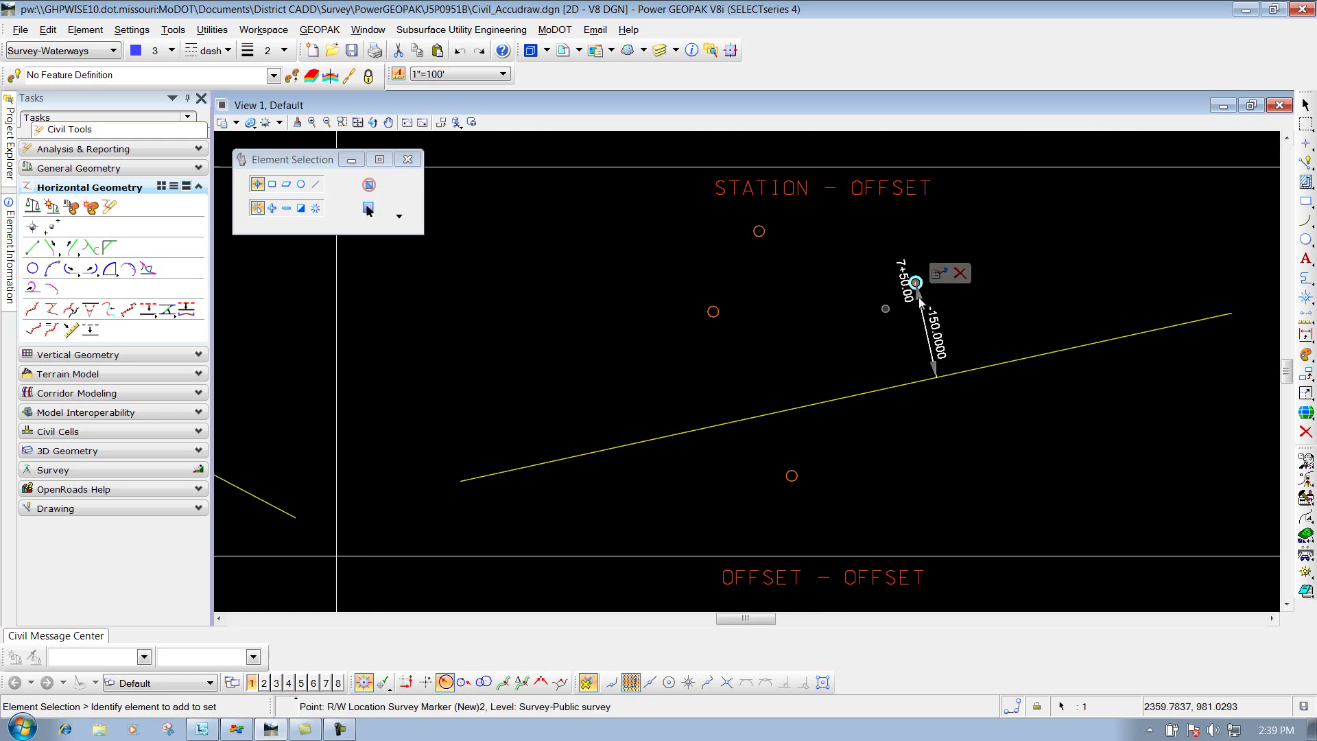
left_click(714, 312)
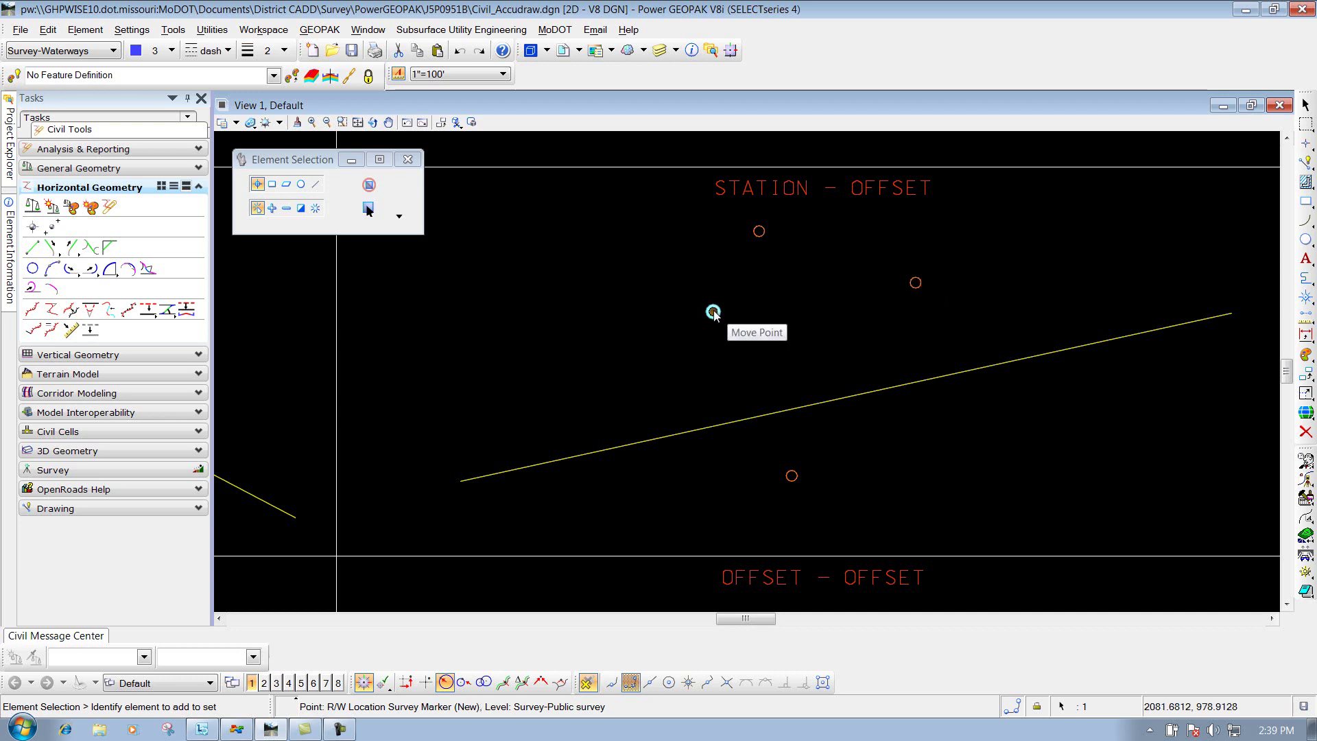
left_click(713, 313)
left_click(635, 363)
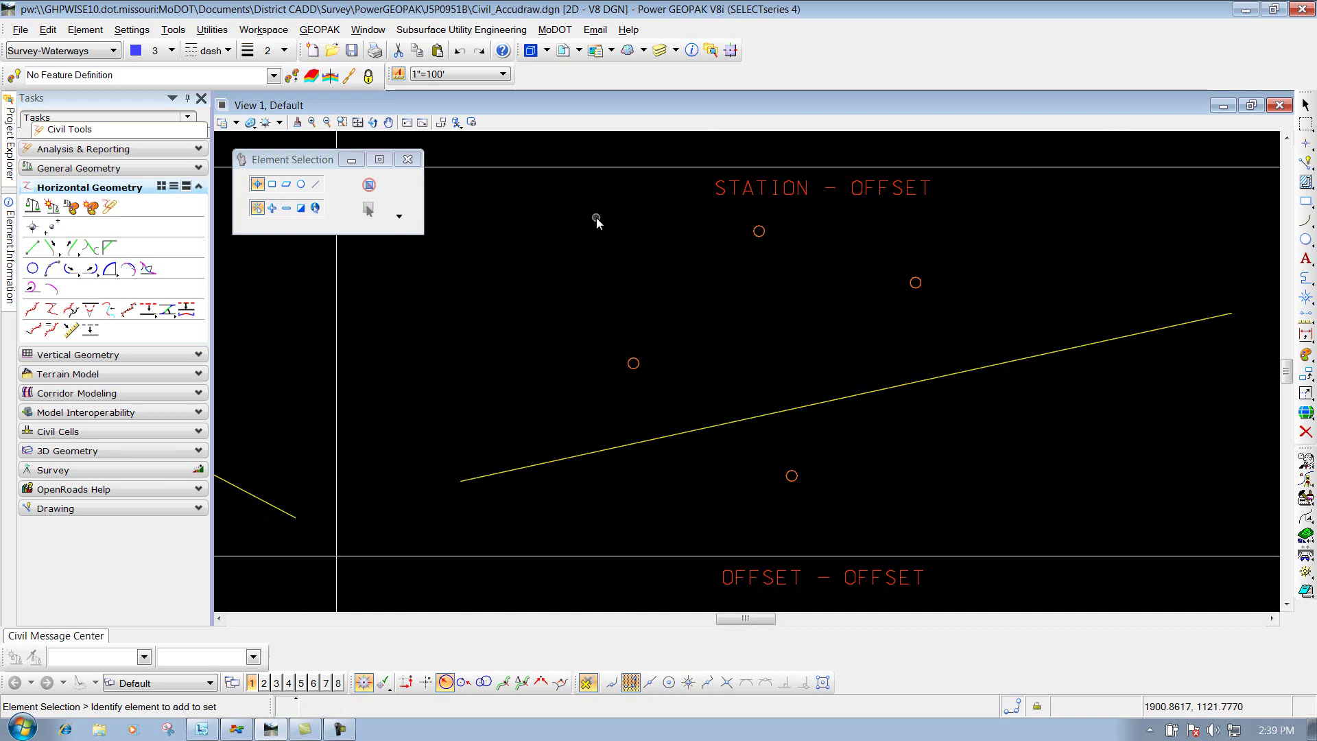
Delete all four survey marker points around the yellow line.
left_click_drag(614, 221, 978, 504)
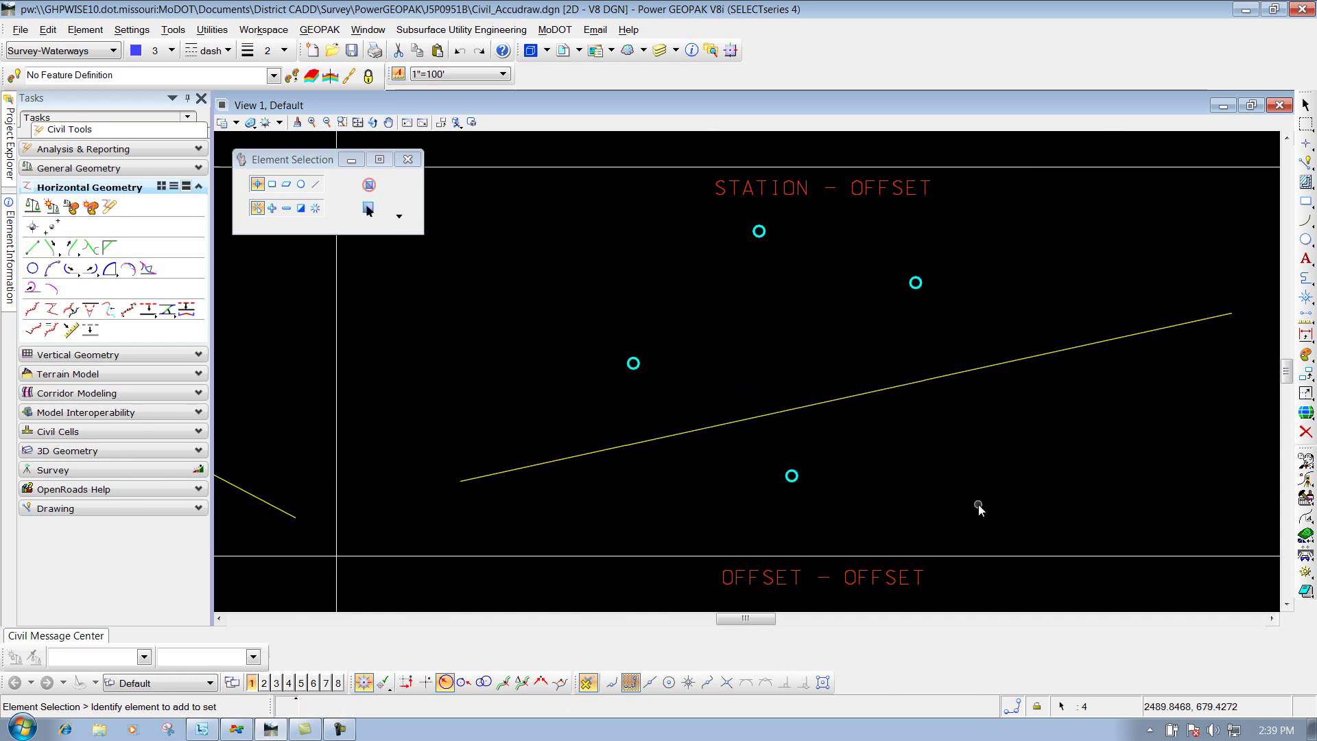
key("Delete")
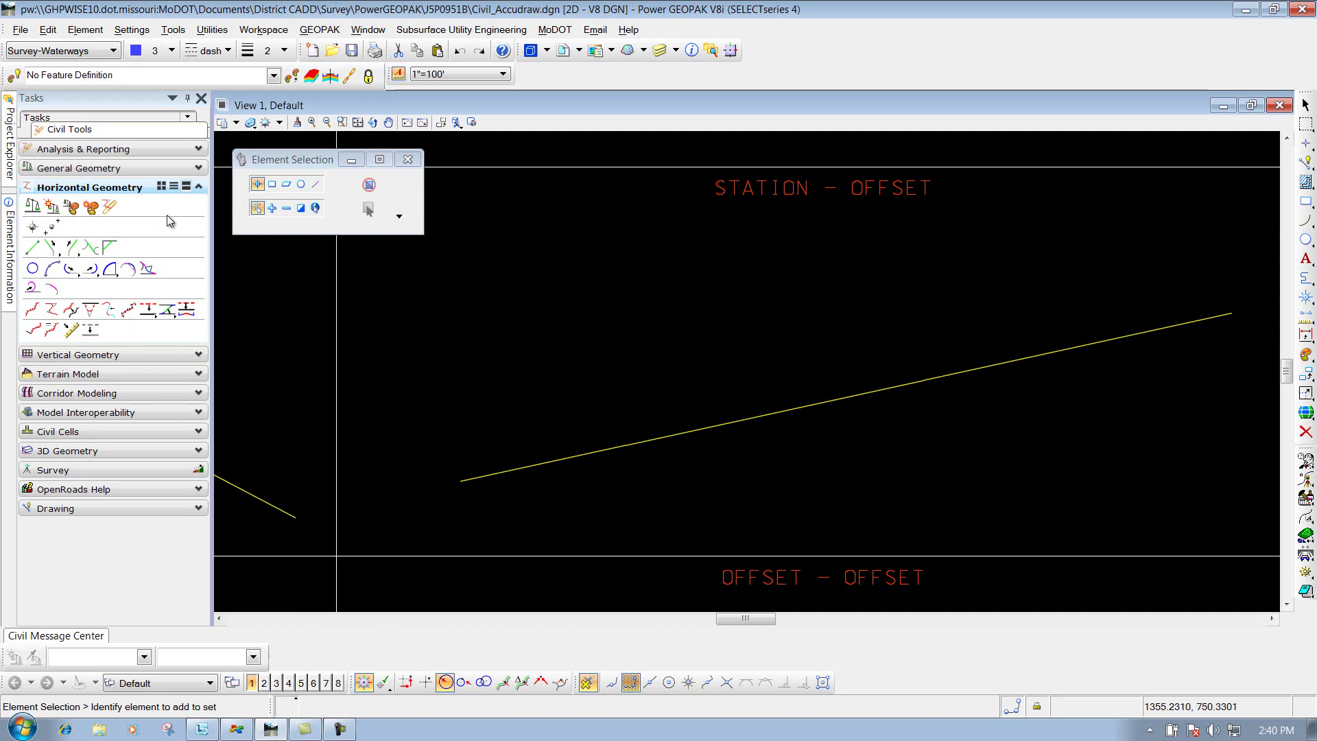
Start a civil line between points with the feature definition New R/W Controlled Access Line from the R/W Parcels group.
left_click(33, 248)
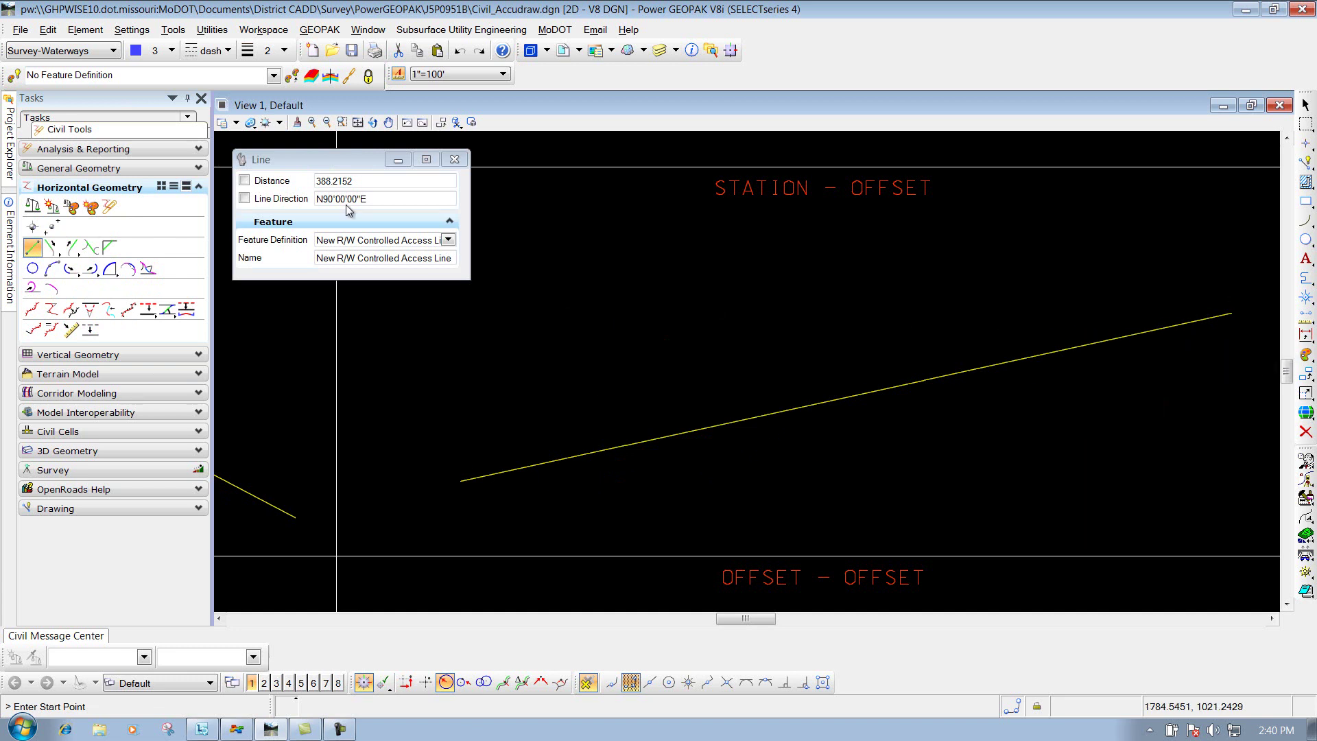
left_click(449, 240)
left_click_drag(401, 455, 364, 455)
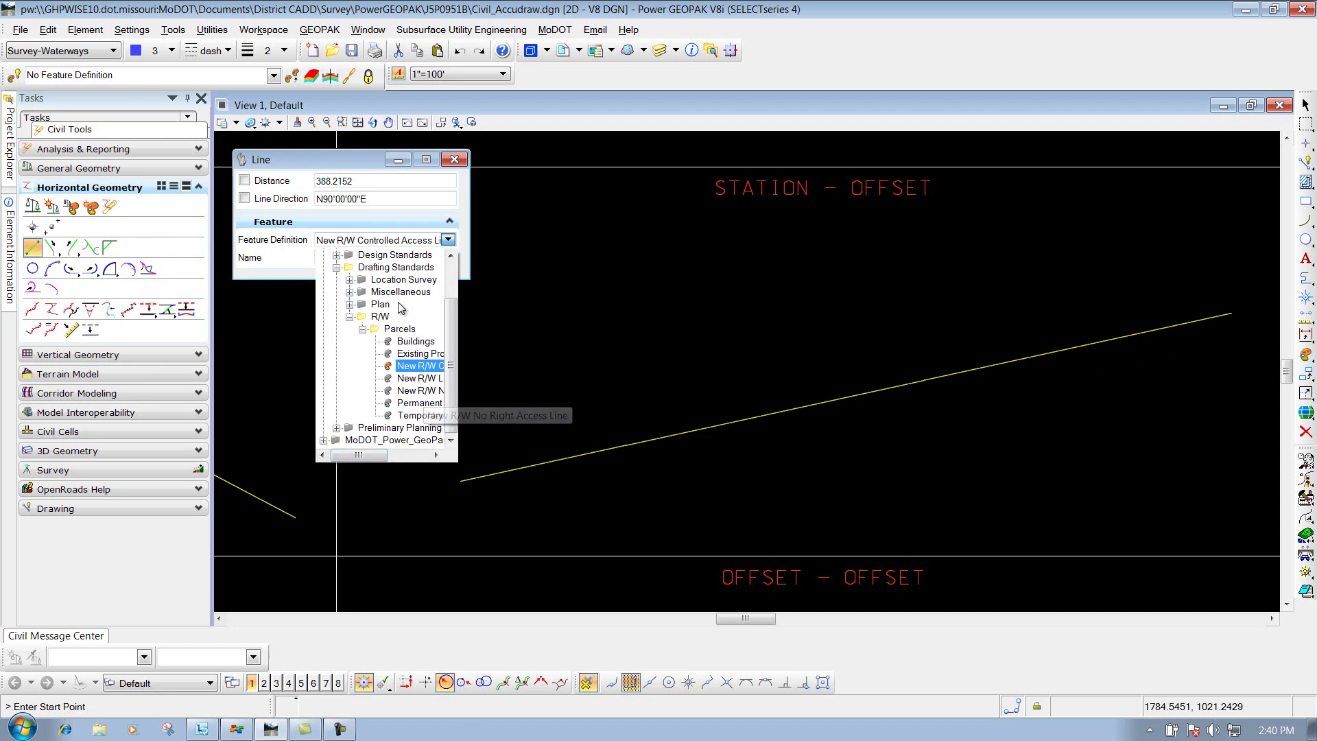
left_click(371, 241)
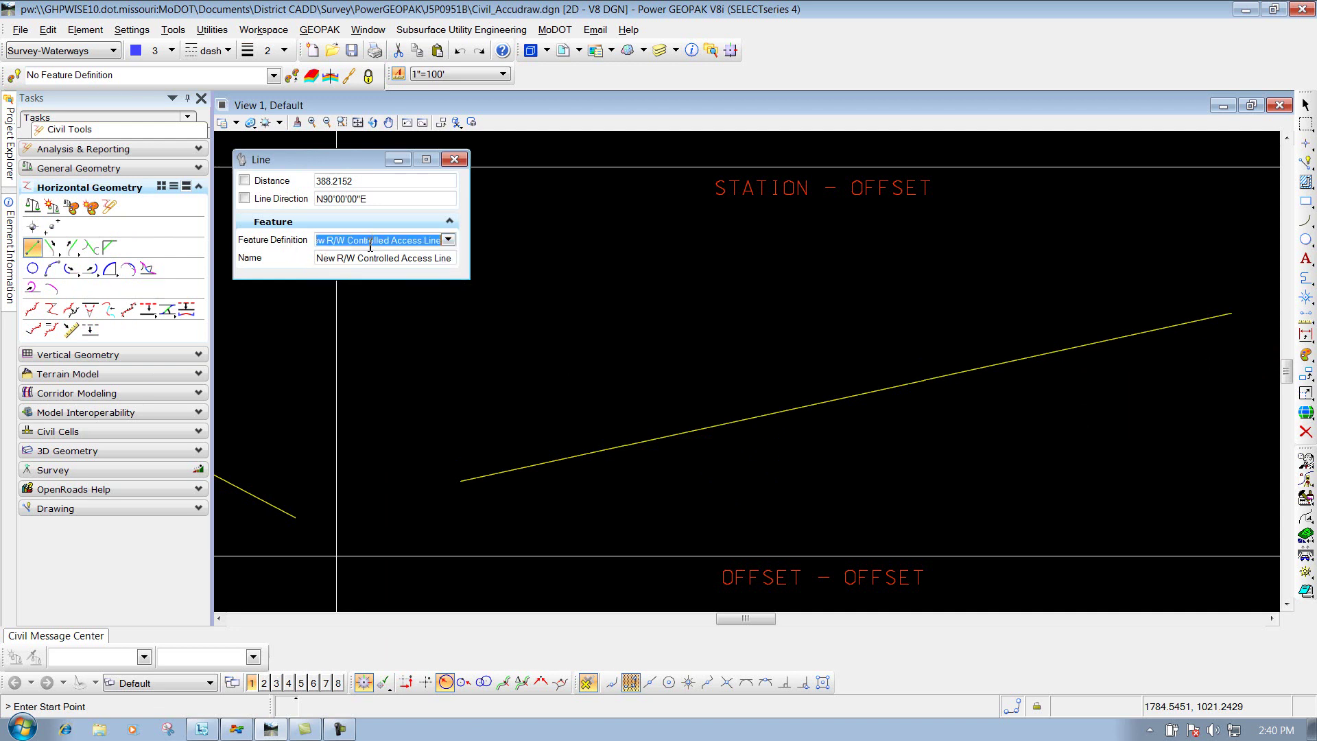
left_click(448, 239)
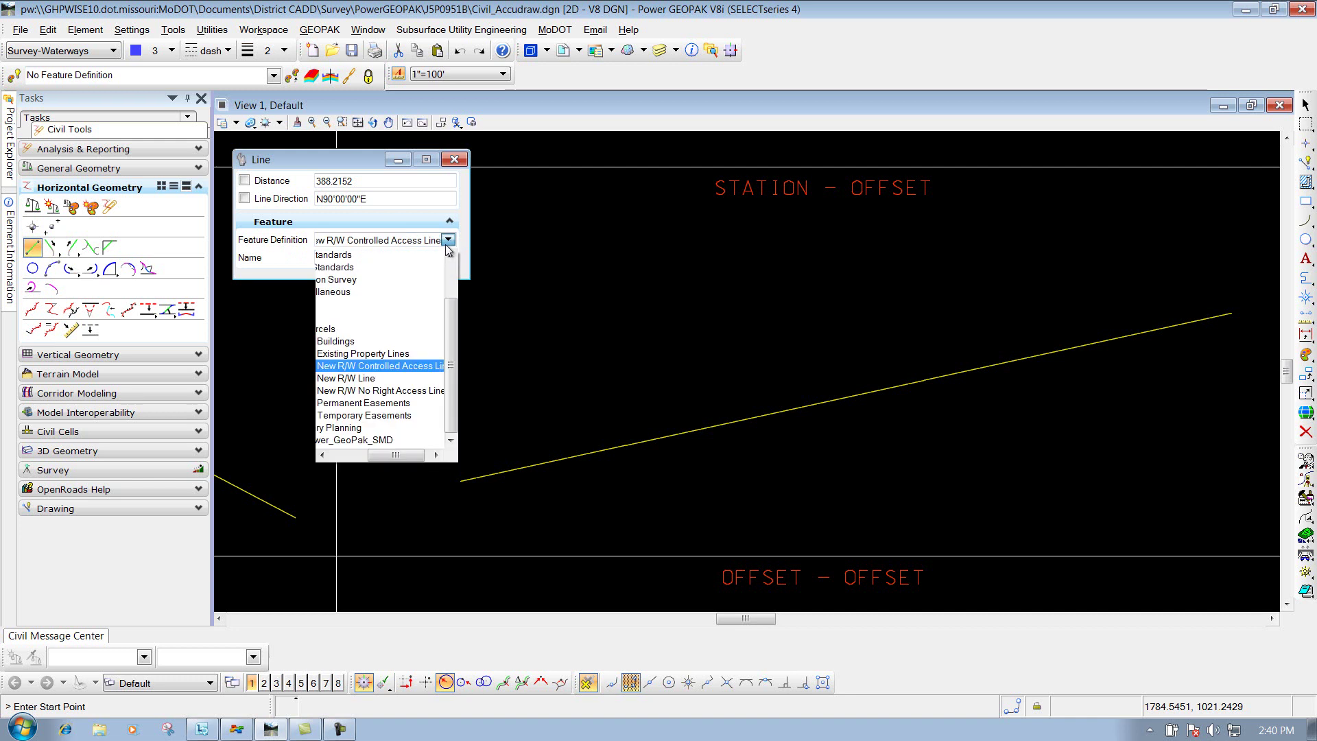
left_click_drag(398, 456, 370, 457)
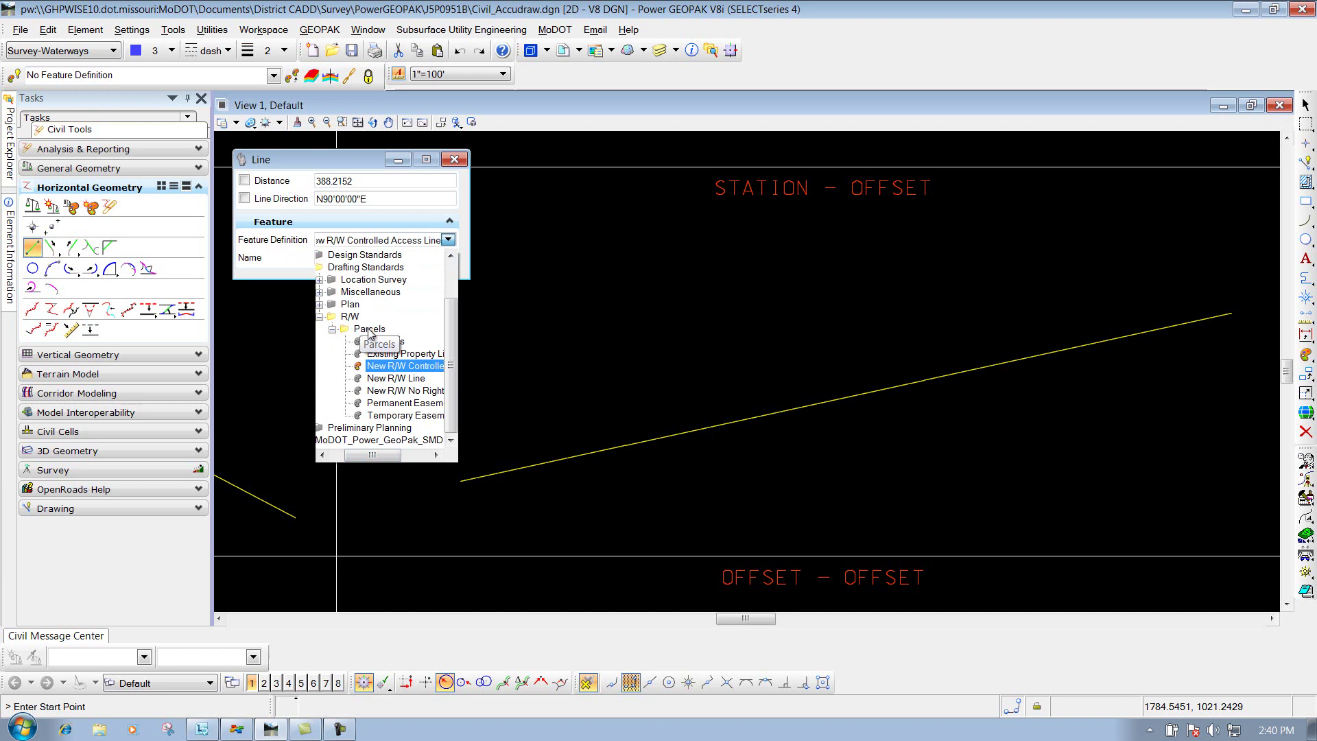
left_click(384, 368)
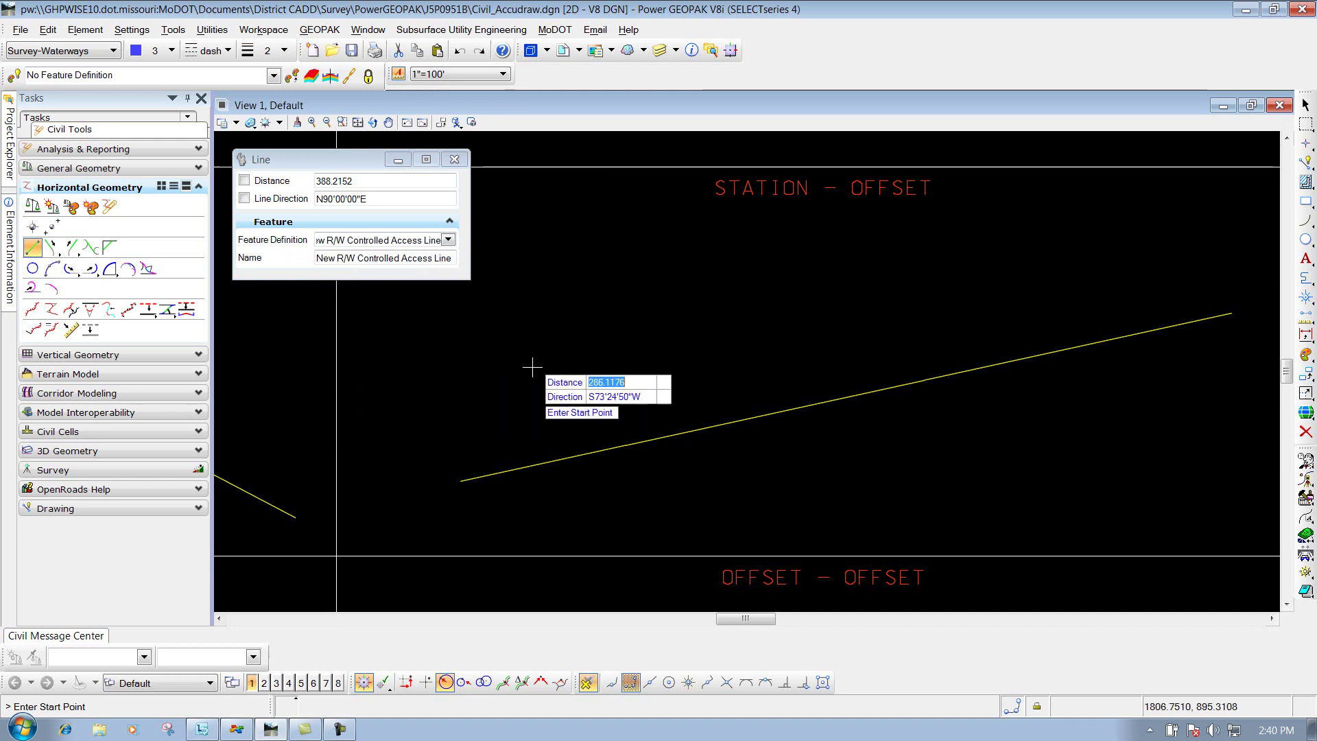
Switch Civil AccuDraw to station-offset along the yellow line and place the line's start point north of it at station 1+00.
left_click(504, 684)
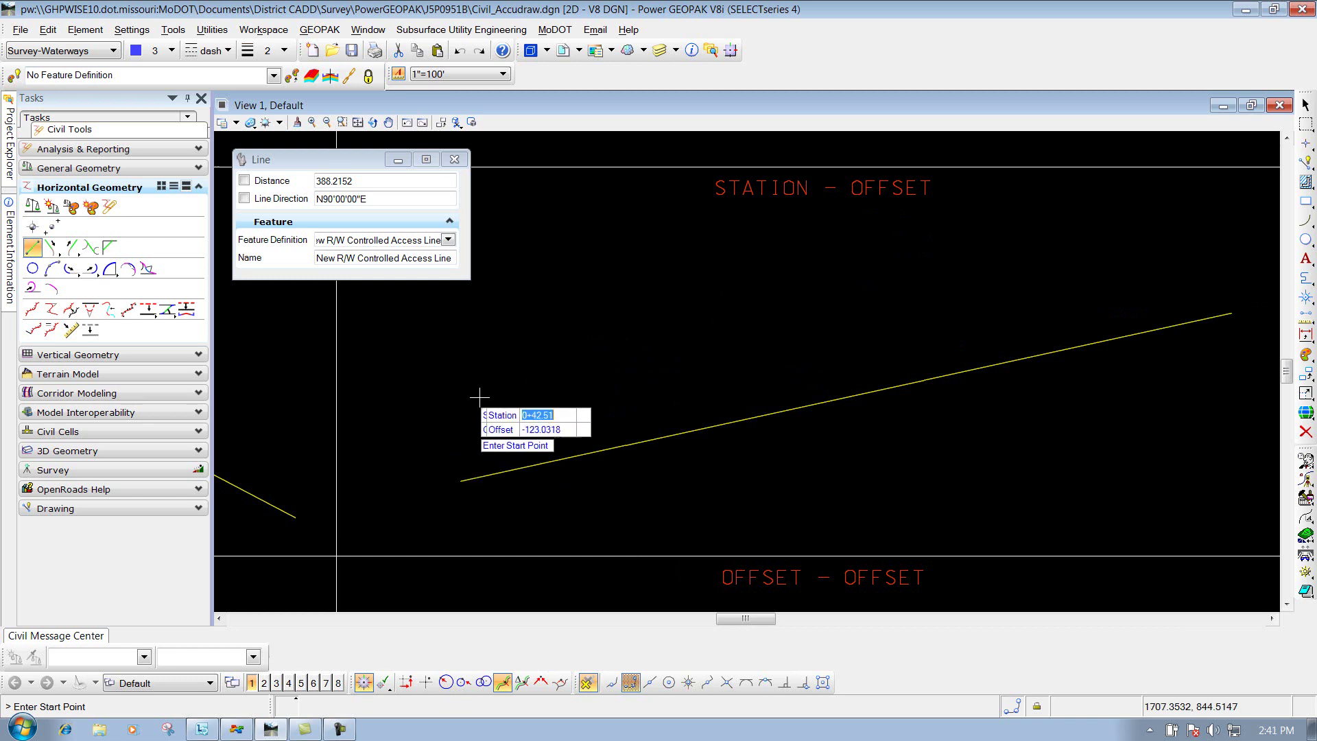
type("1+00")
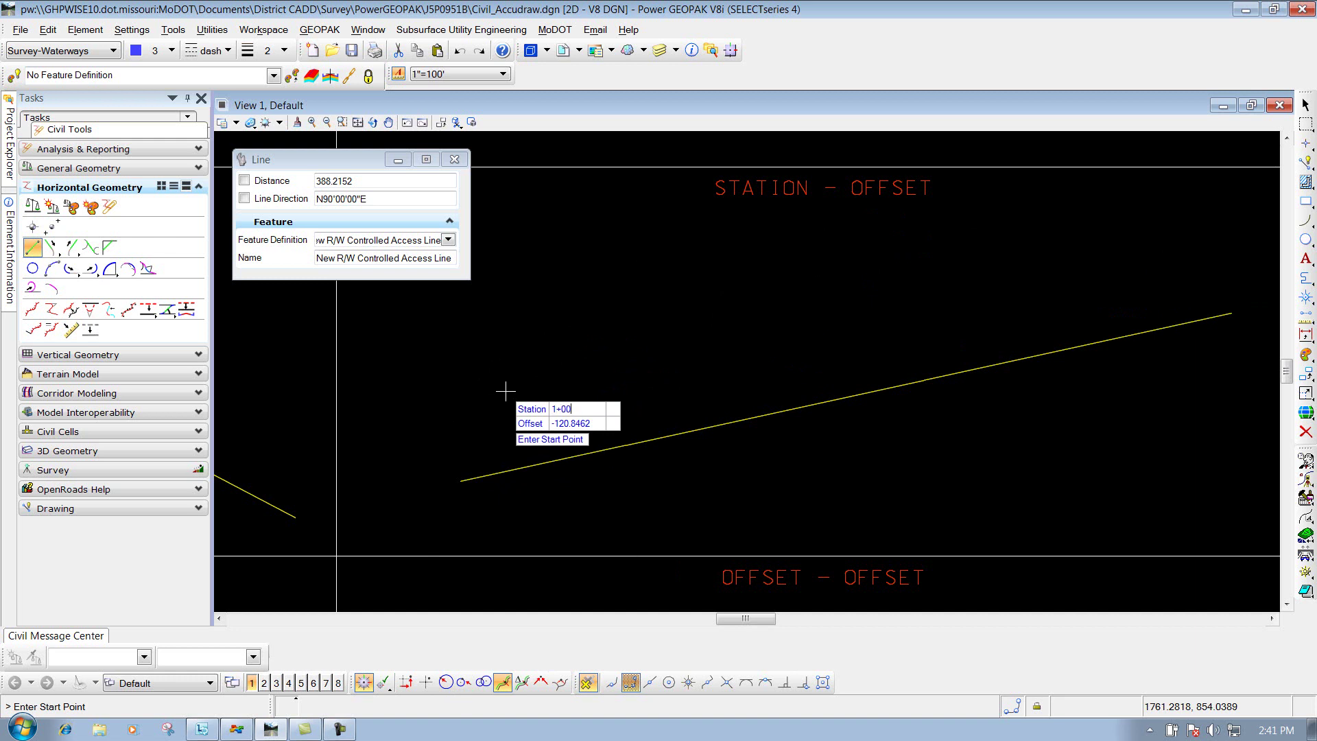
key("Tab")
type("1")
key("Tab")
left_click(577, 361)
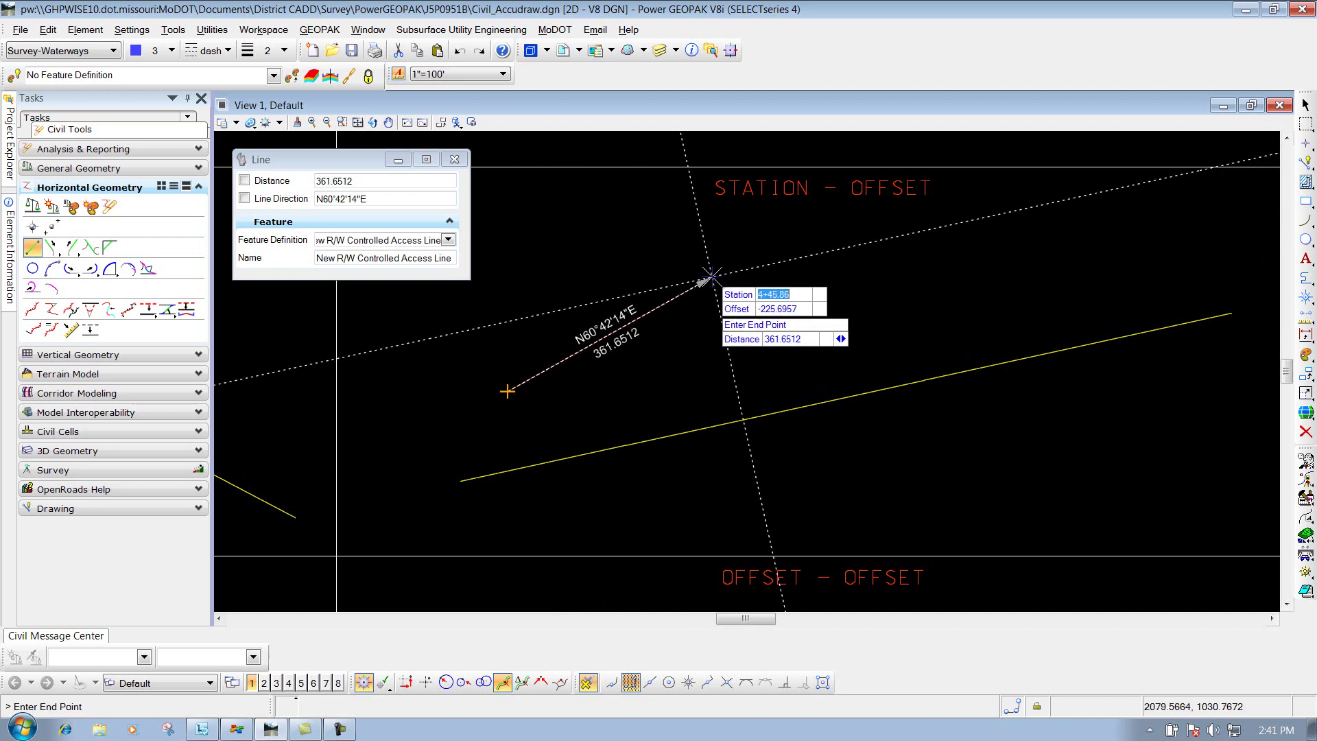
End the first right-of-way line at station 4+50 with an offset of -200.
type("4+50")
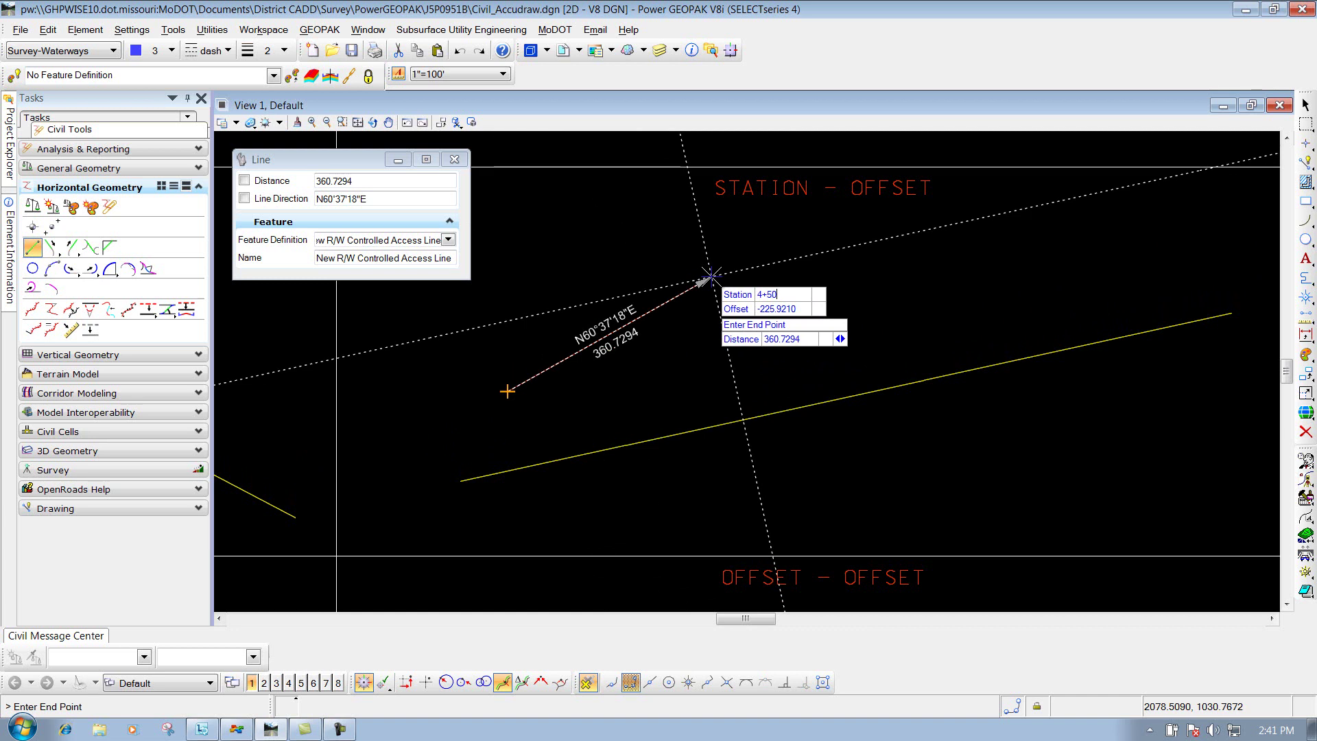
key("Tab")
type("2")
left_click(762, 276)
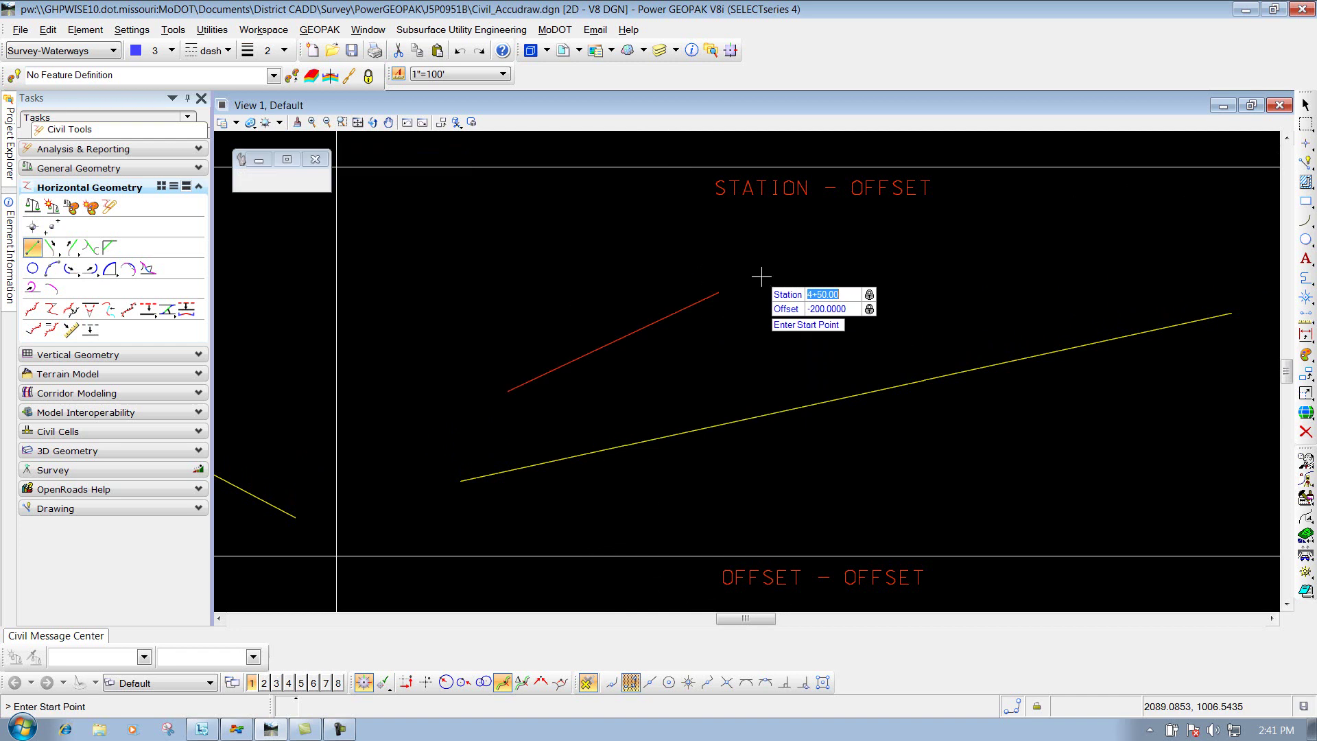
Draw a second right-of-way line from the first line's end to station 6+50, offset -200.
left_click(718, 293)
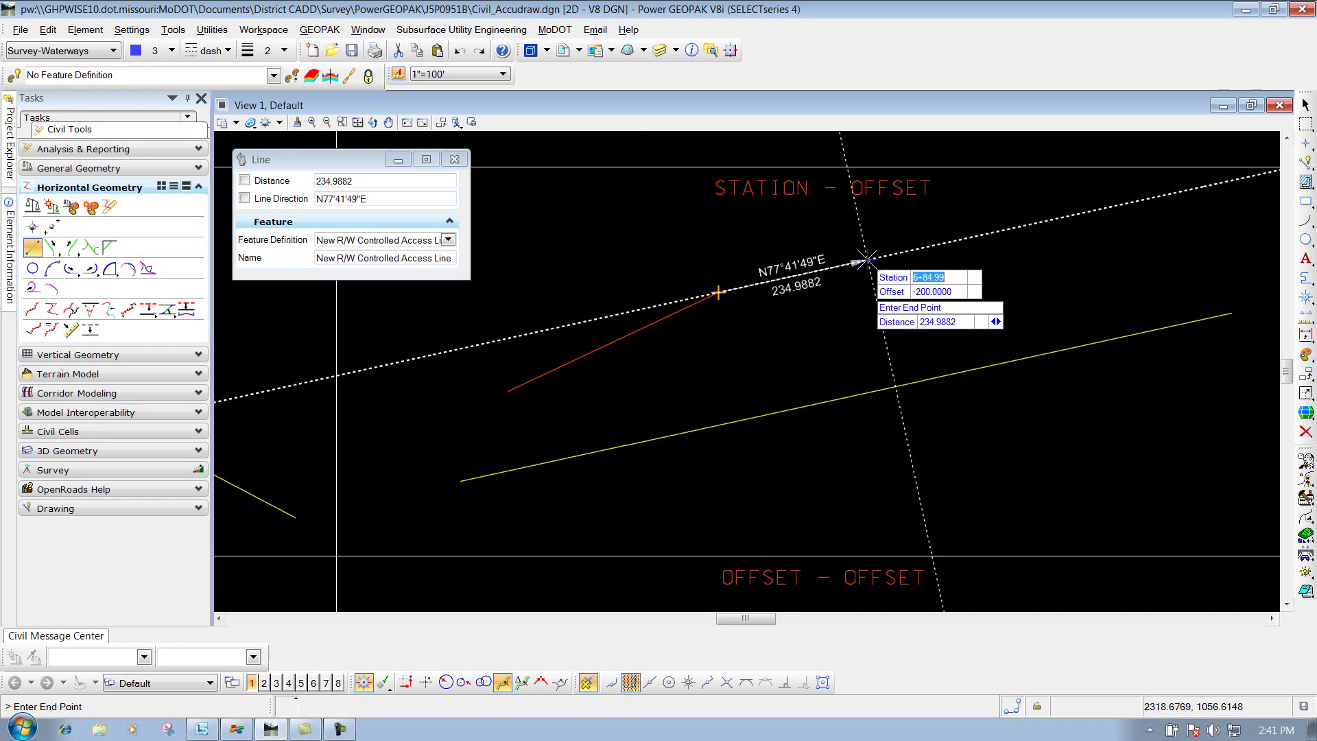
type("6+")
key("Tab")
type("200")
key("Tab")
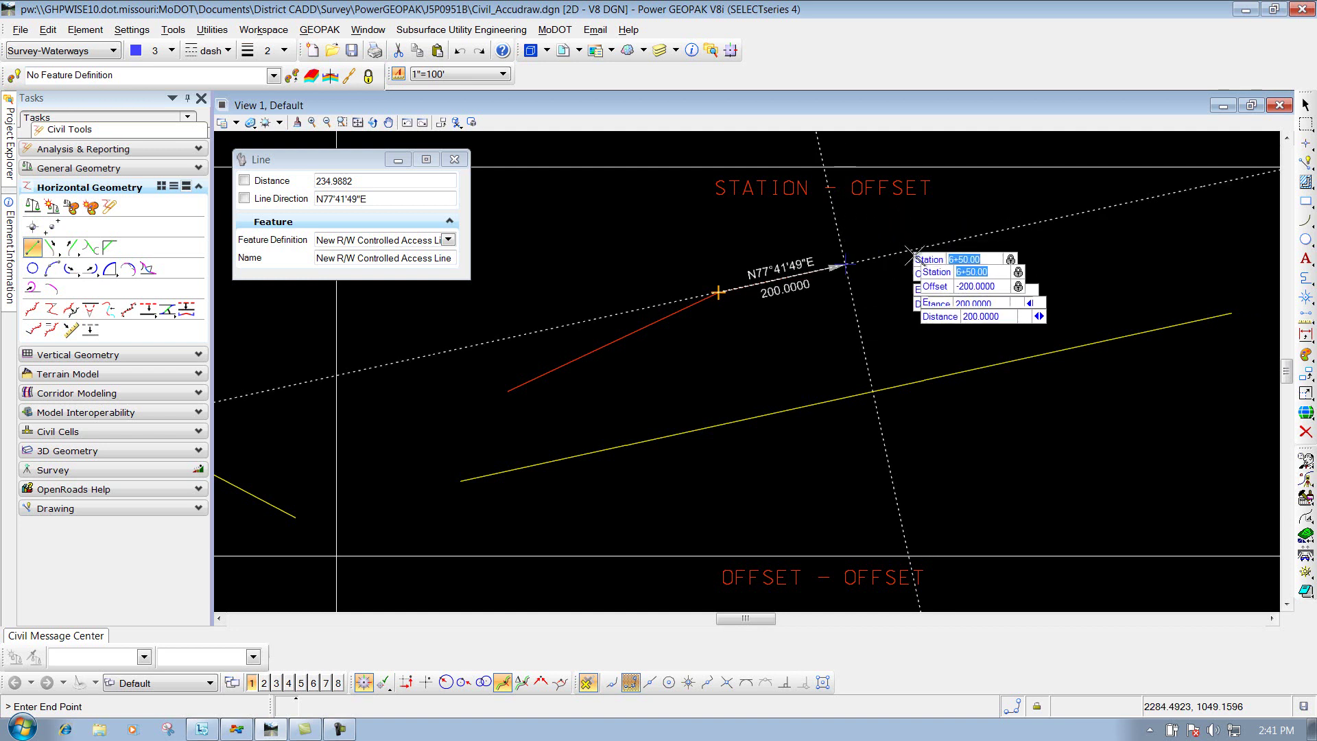
left_click(892, 264)
Draw a third right-of-way line from the second line's end to station 10+00, offset north of the yellow line.
left_click(847, 263)
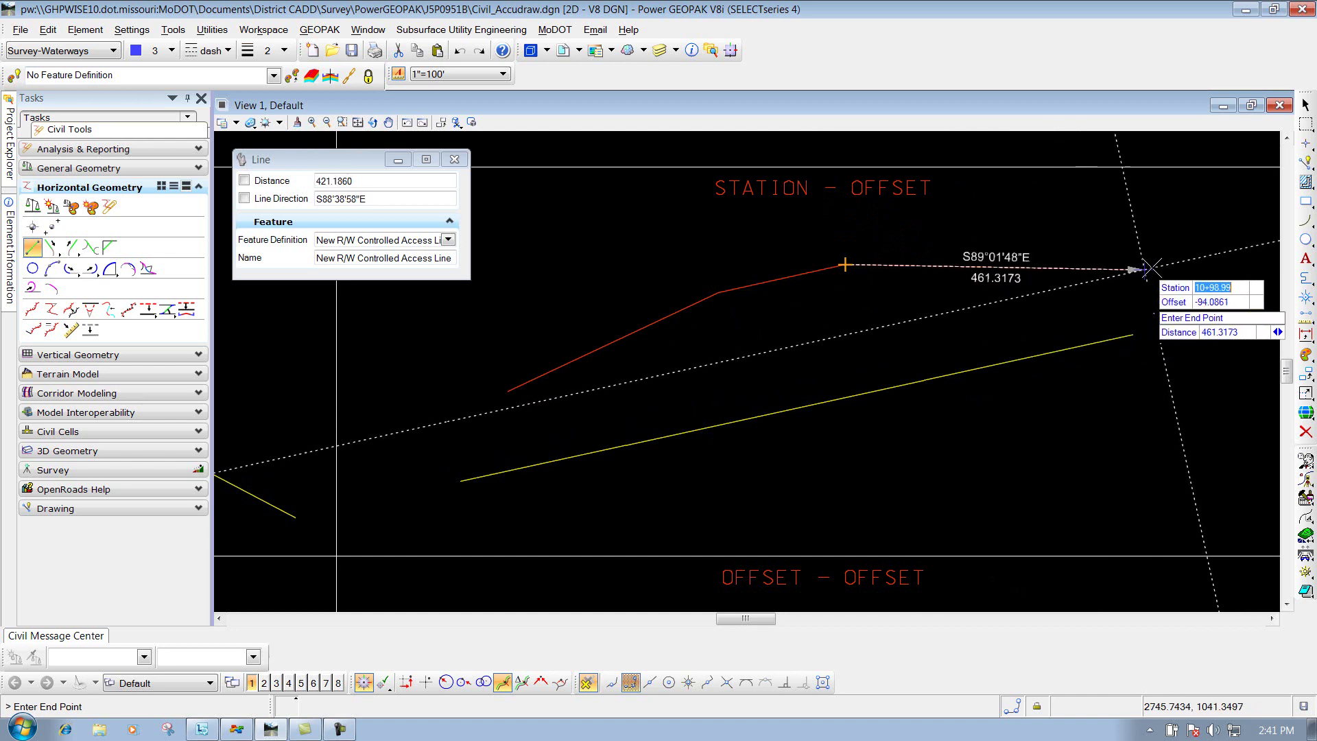
type("1+")
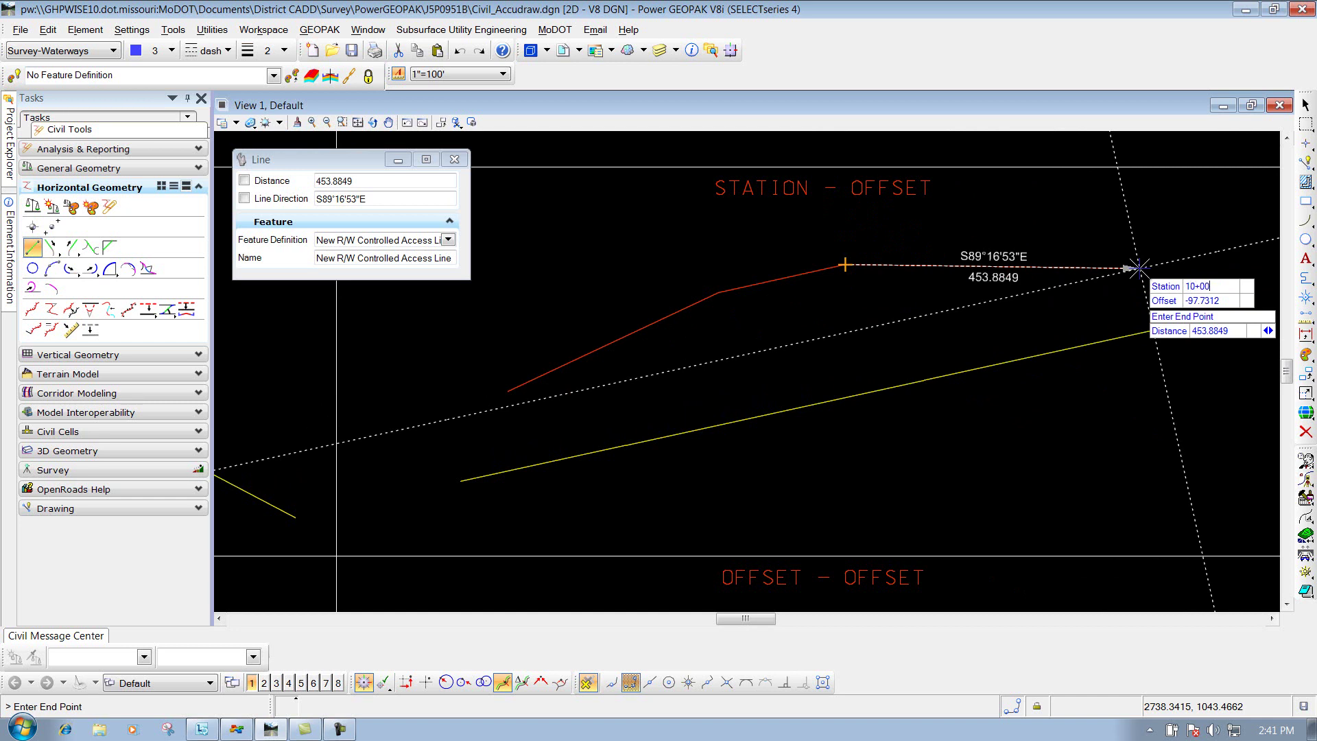
key("Tab")
type("7")
key("Tab")
left_click(1140, 290)
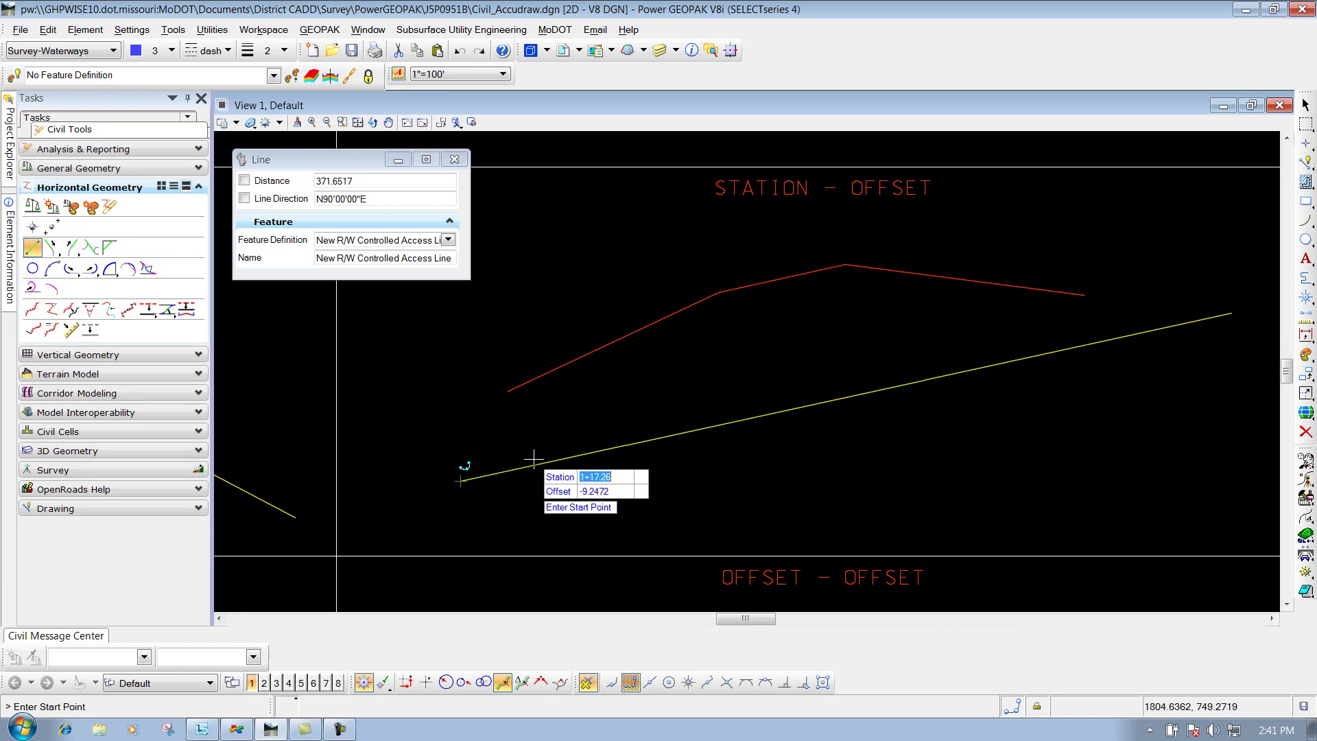
End line drawing and examine the station and offset dimensions of each of the three right-of-way lines.
key("Escape")
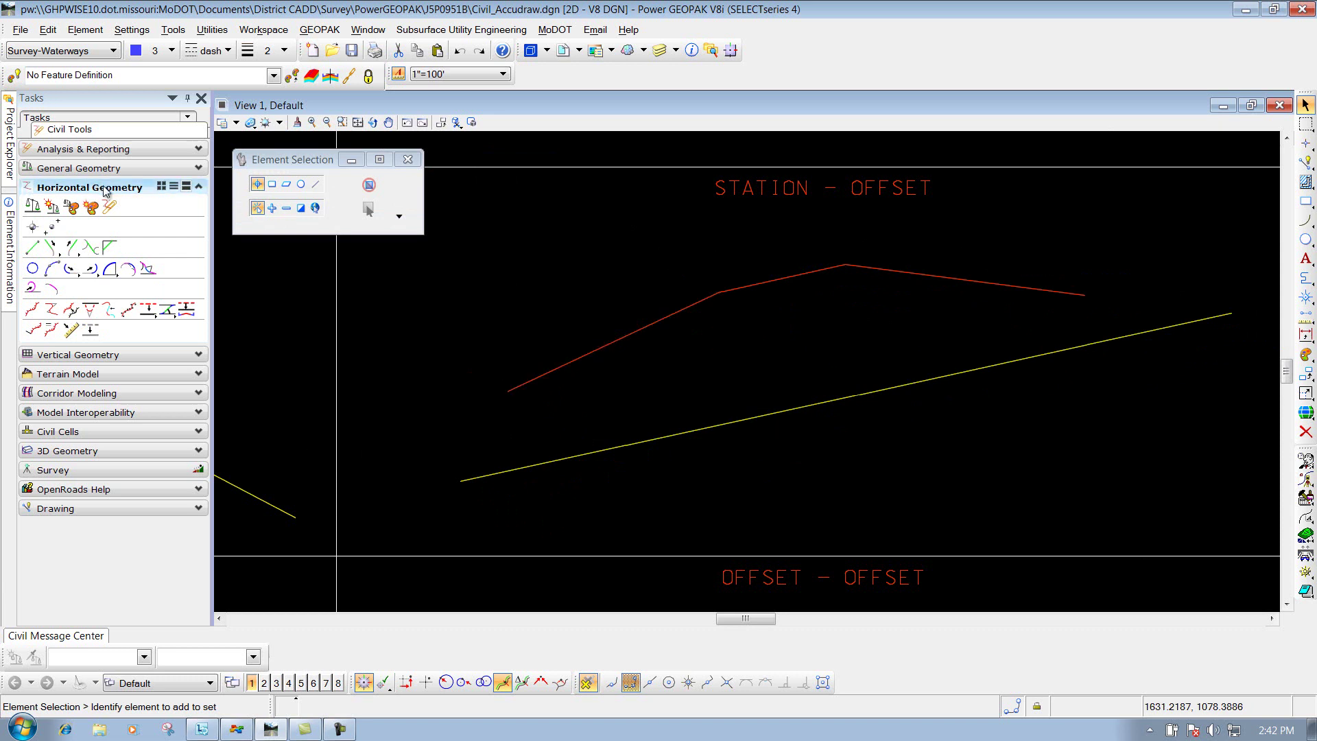
left_click(627, 336)
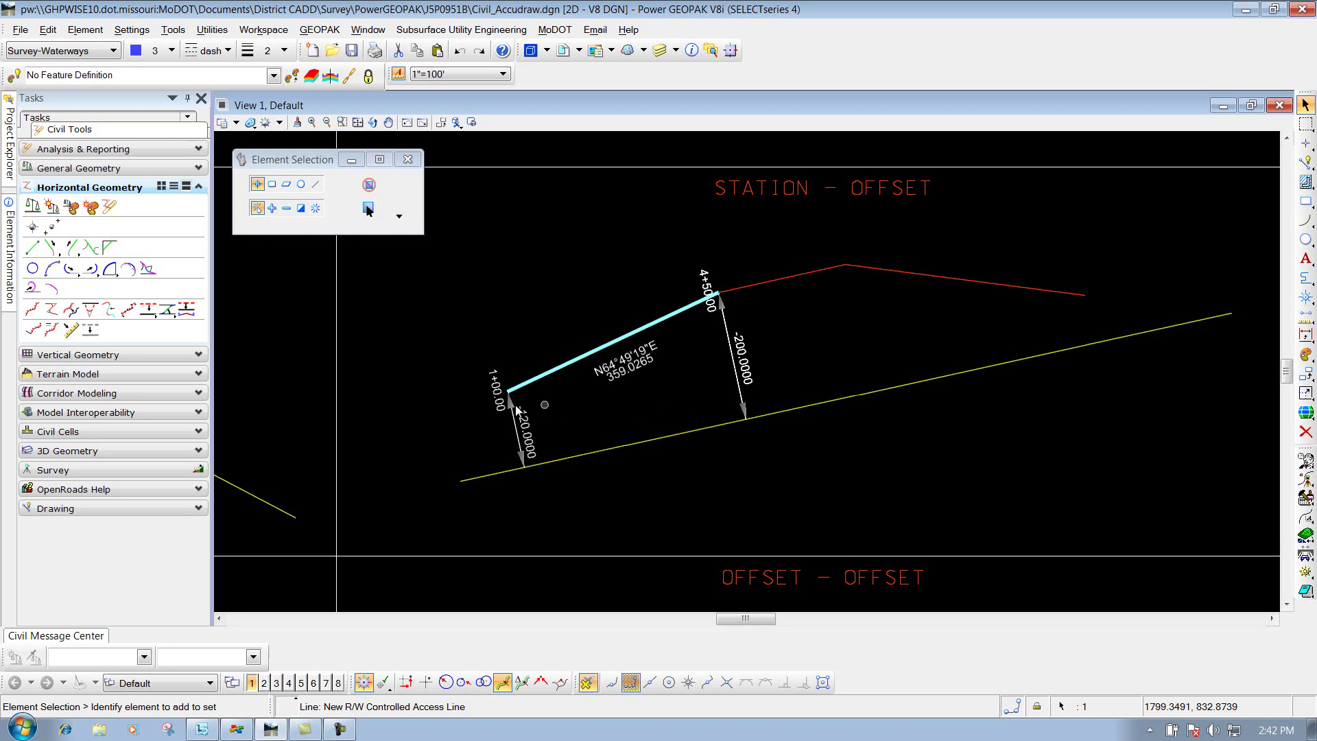
left_click(503, 683)
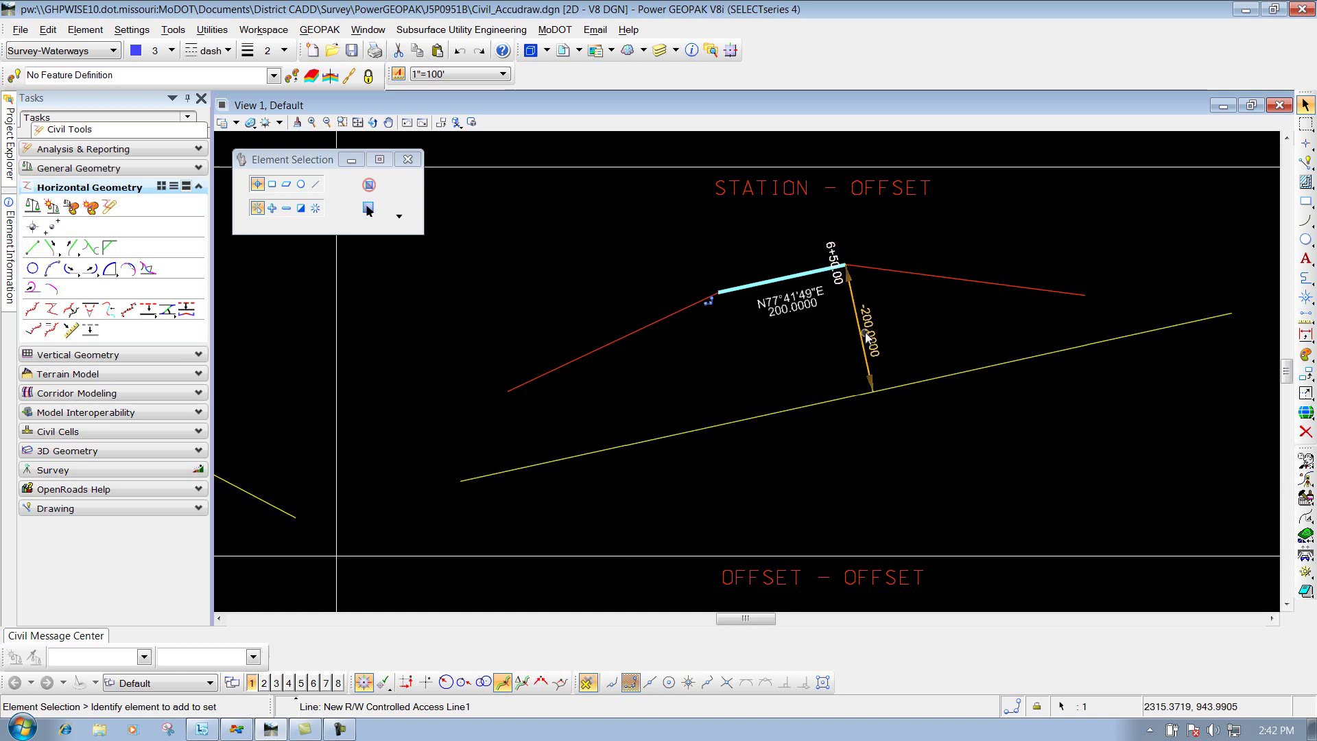
left_click(709, 302)
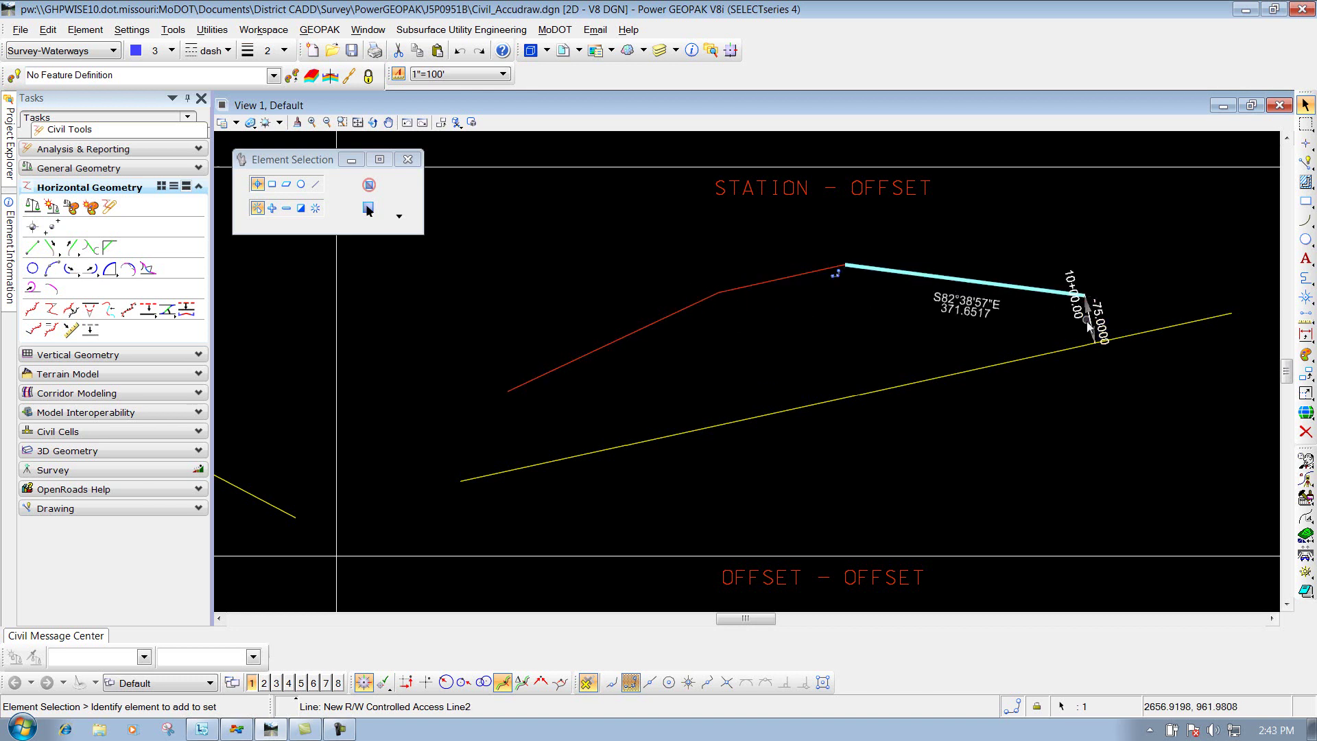
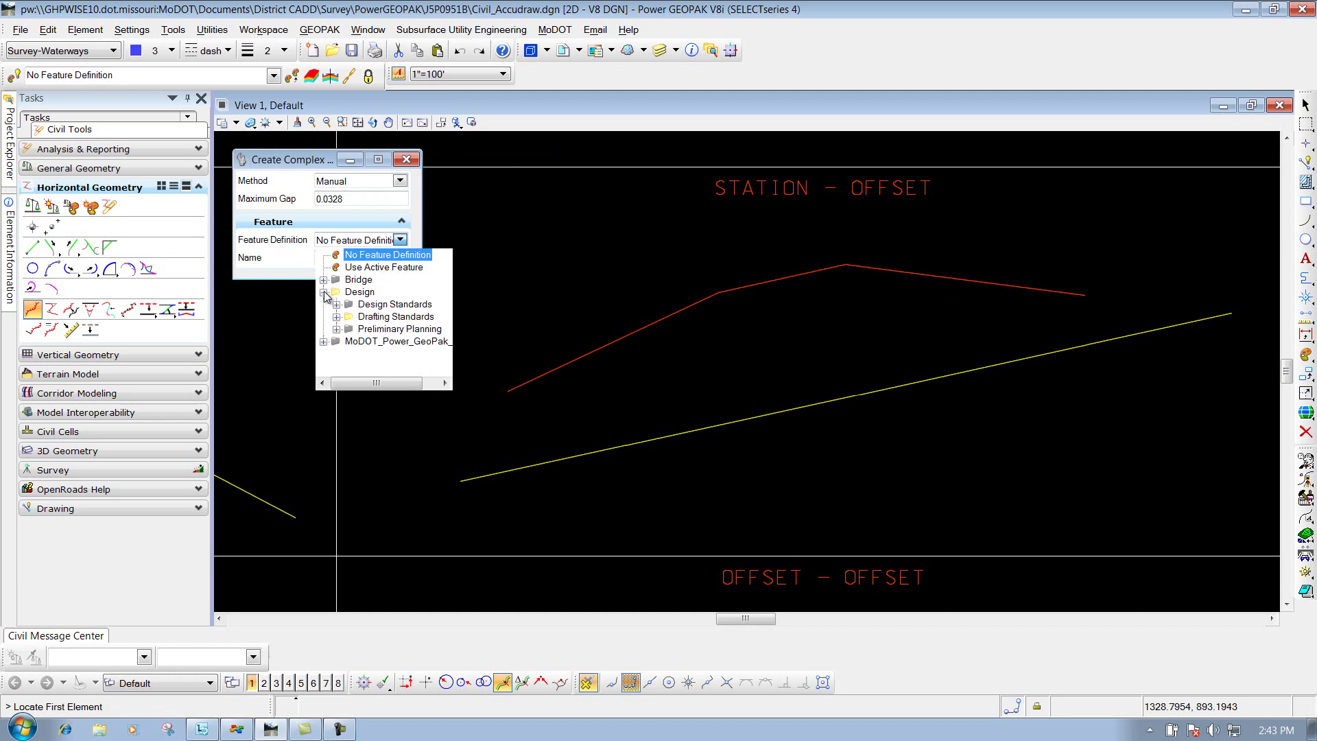
Set up a complex element with the manual method and the New R/W Controlled Access Line feature definition.
left_click(336, 316)
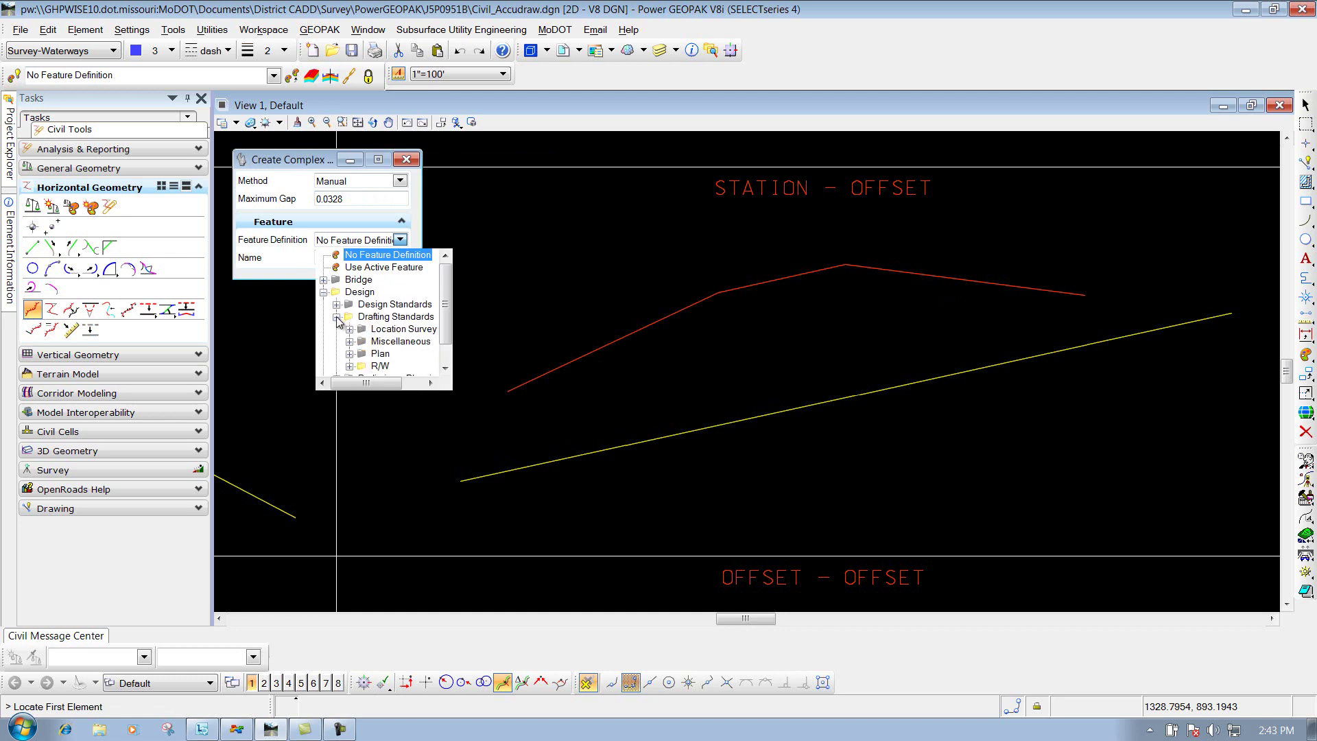
left_click(349, 366)
left_click(363, 366)
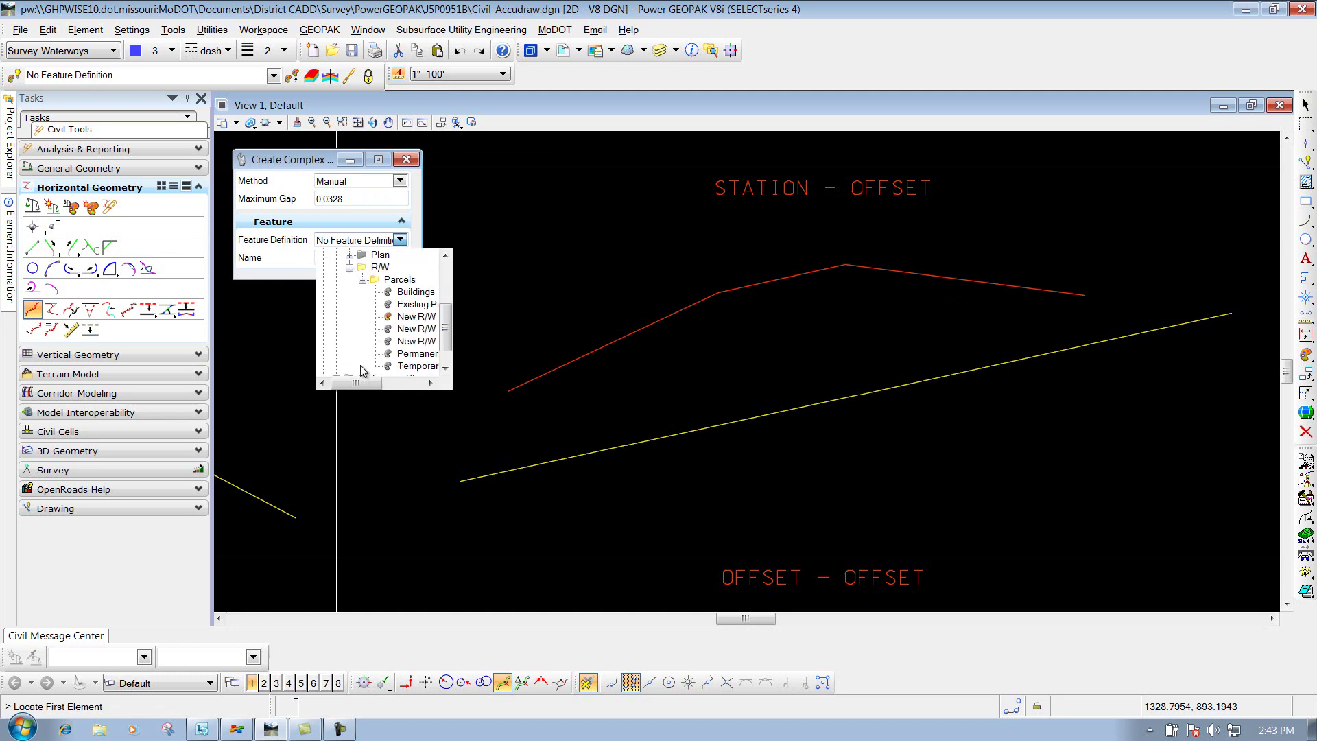
left_click(420, 316)
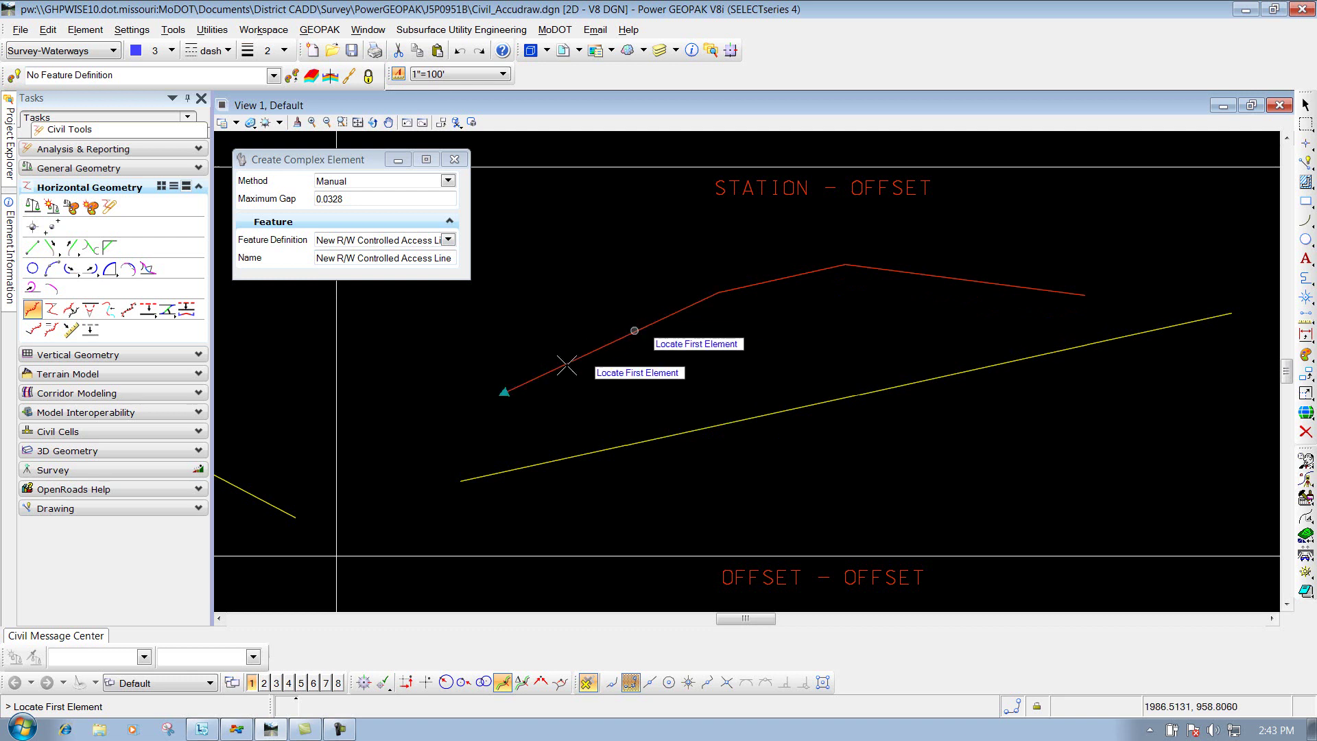
left_click(448, 182)
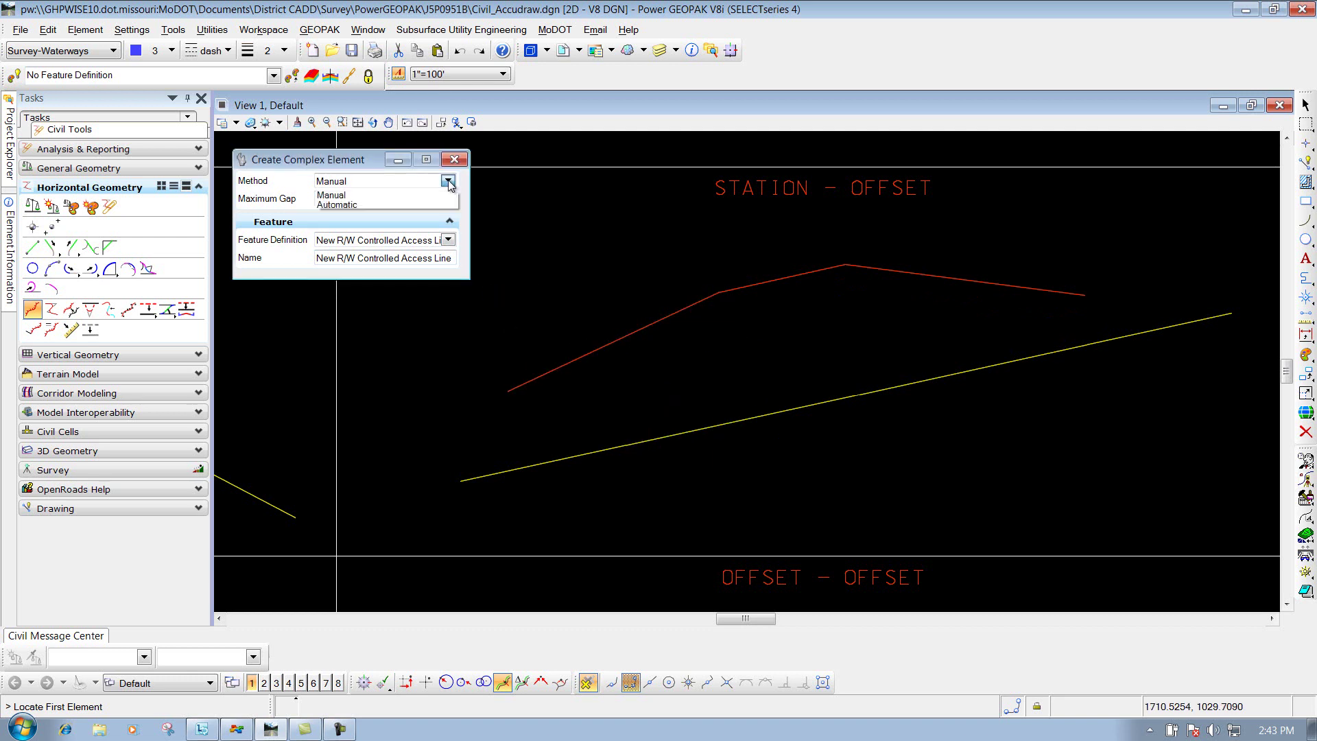
left_click(335, 196)
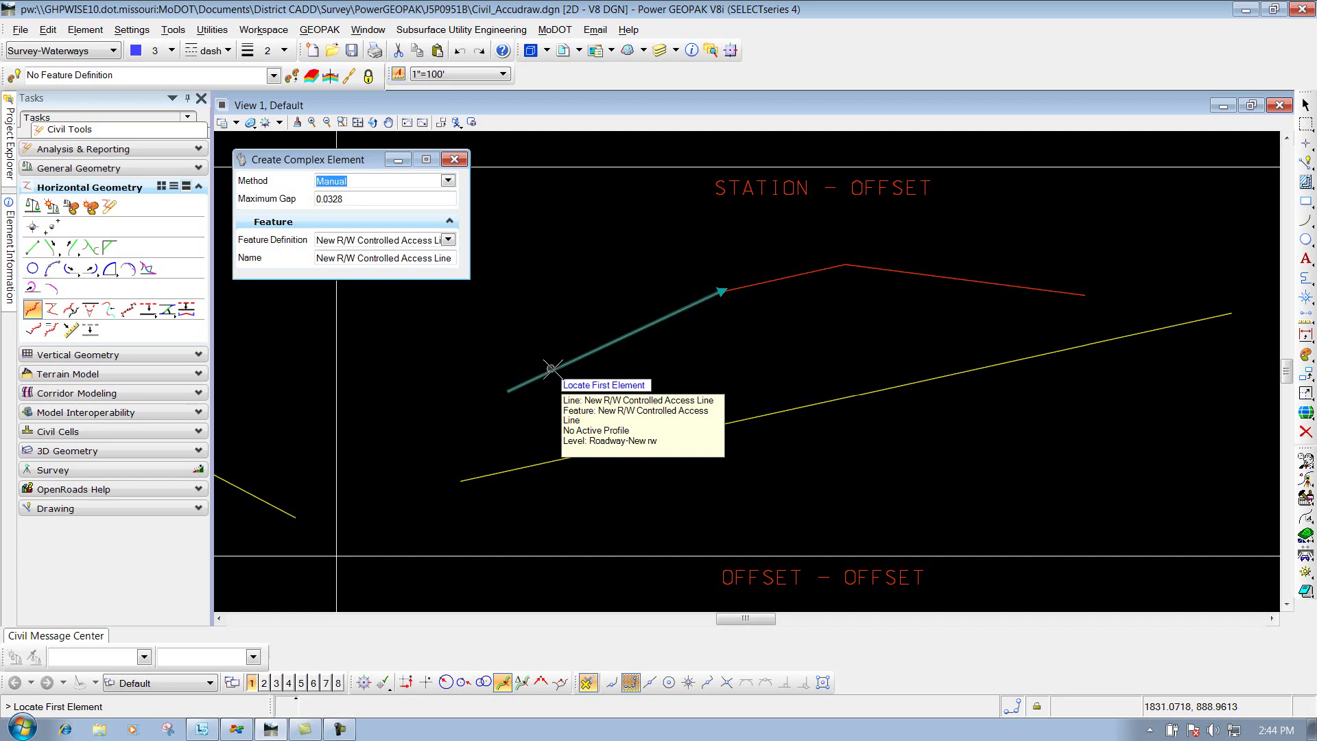
Join the three connected right-of-way lines, from west to east, into one complex element.
left_click(553, 369)
right_click(738, 289)
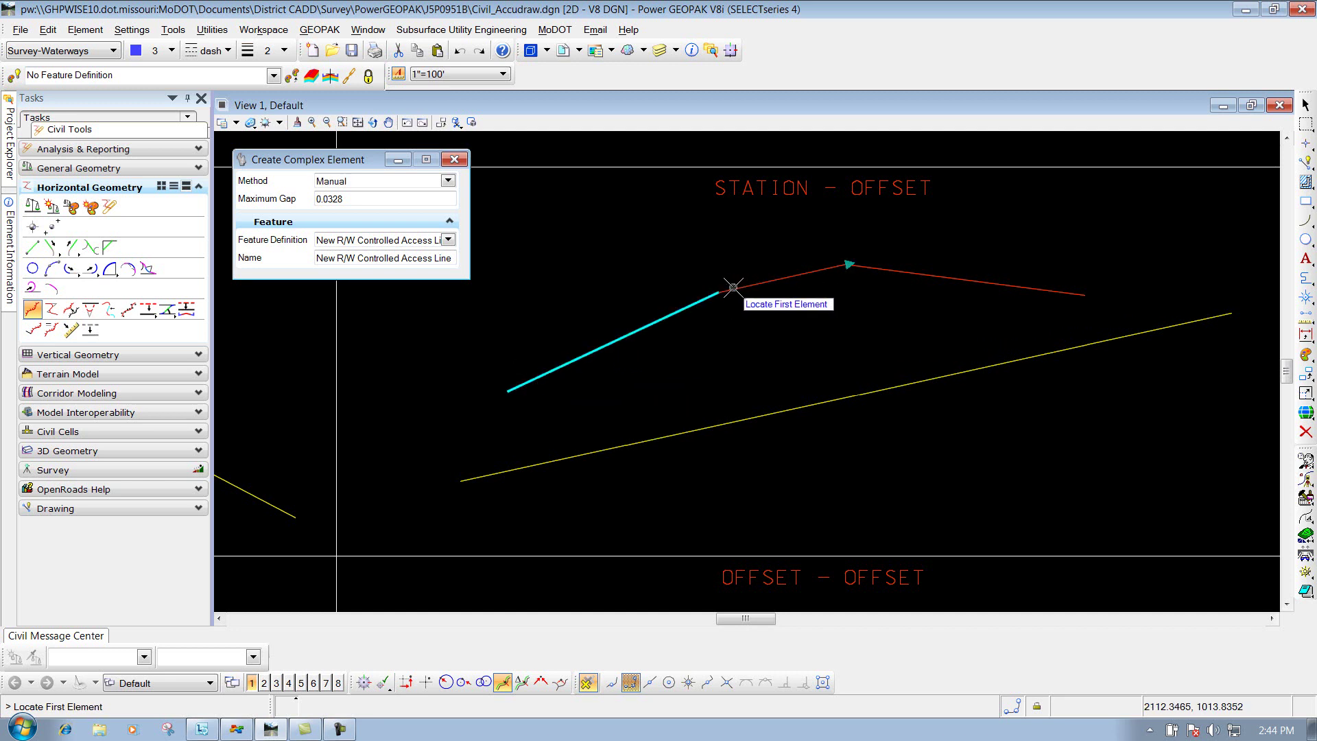
left_click(731, 287)
right_click(885, 270)
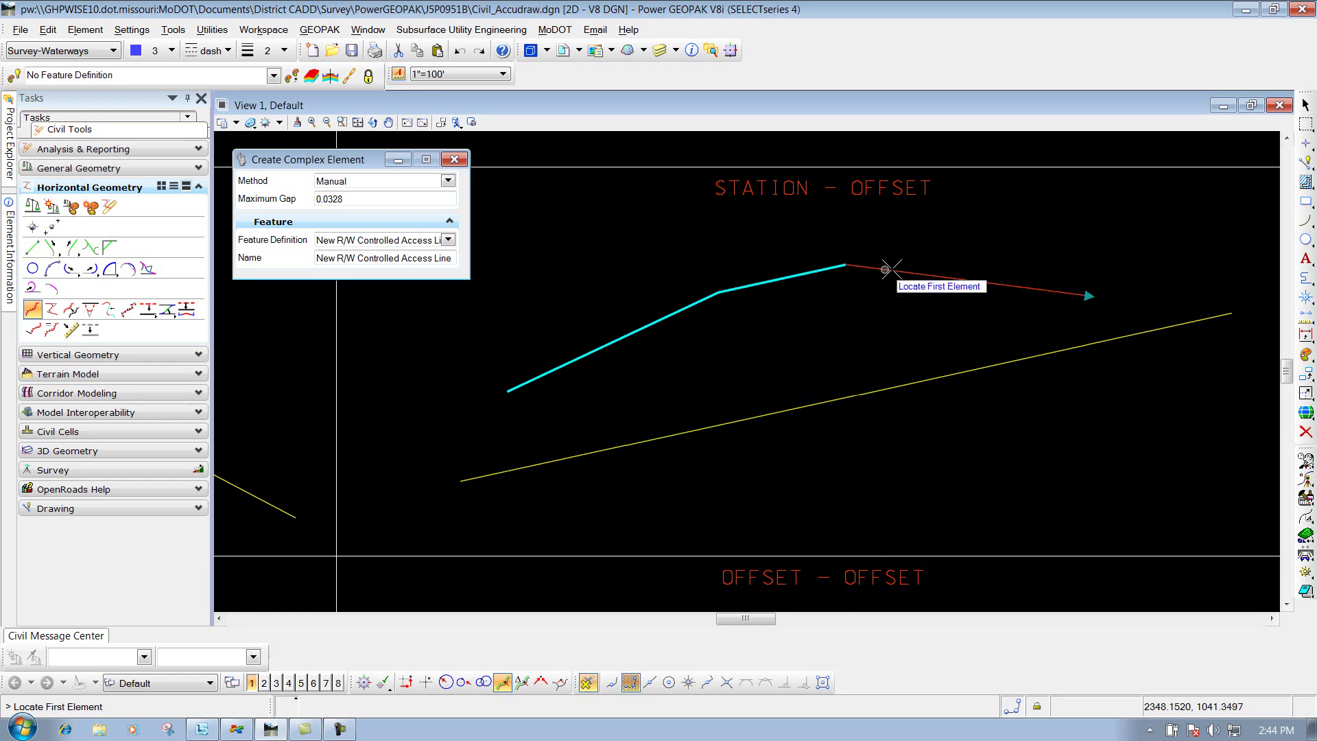
left_click(894, 270)
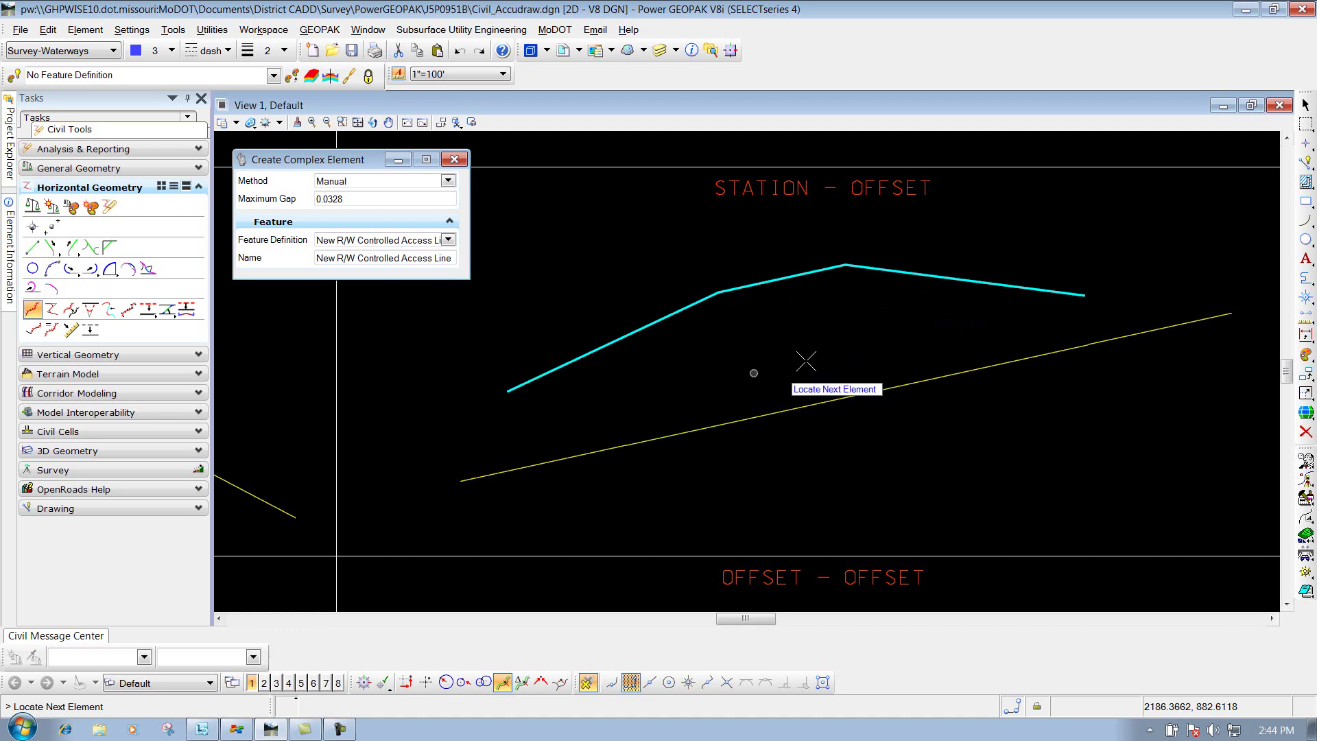
right_click(761, 339)
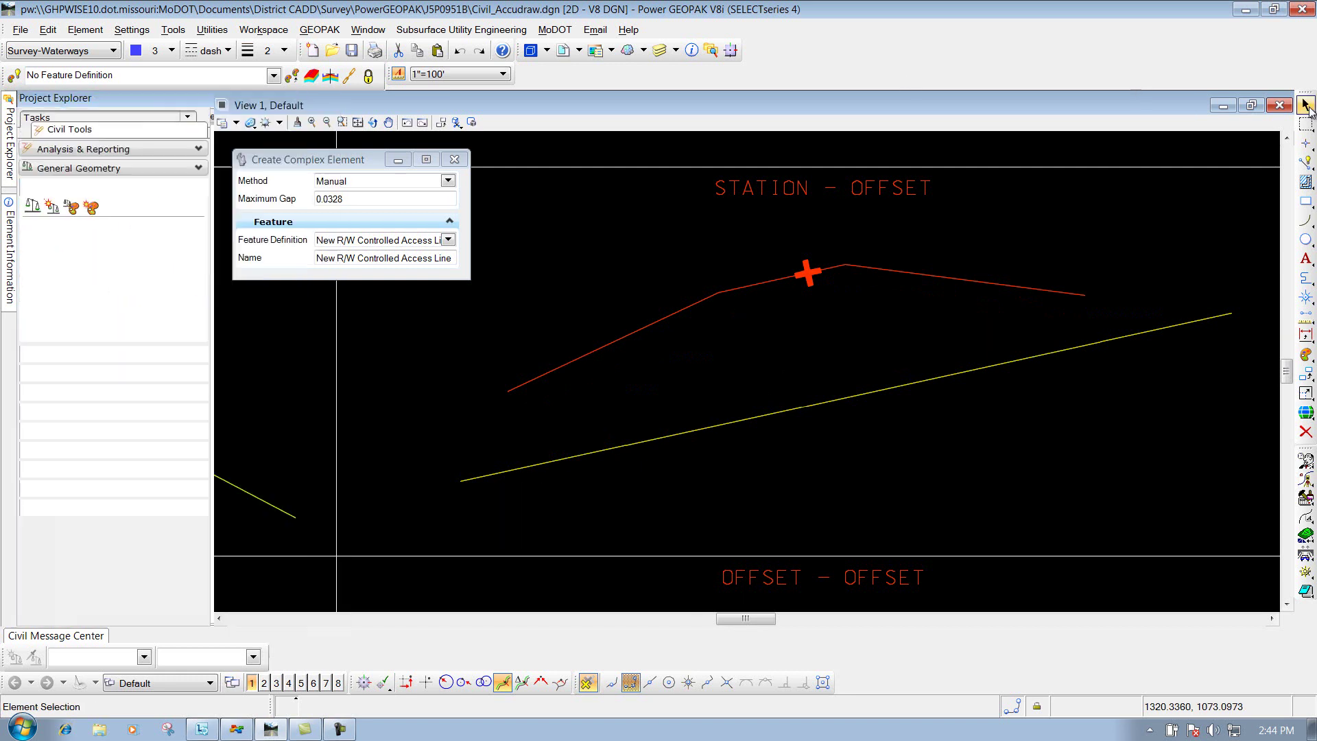
Select the complex right-of-way element to examine its station and offset dimensions, and deselect it.
key("Escape")
left_click(645, 328)
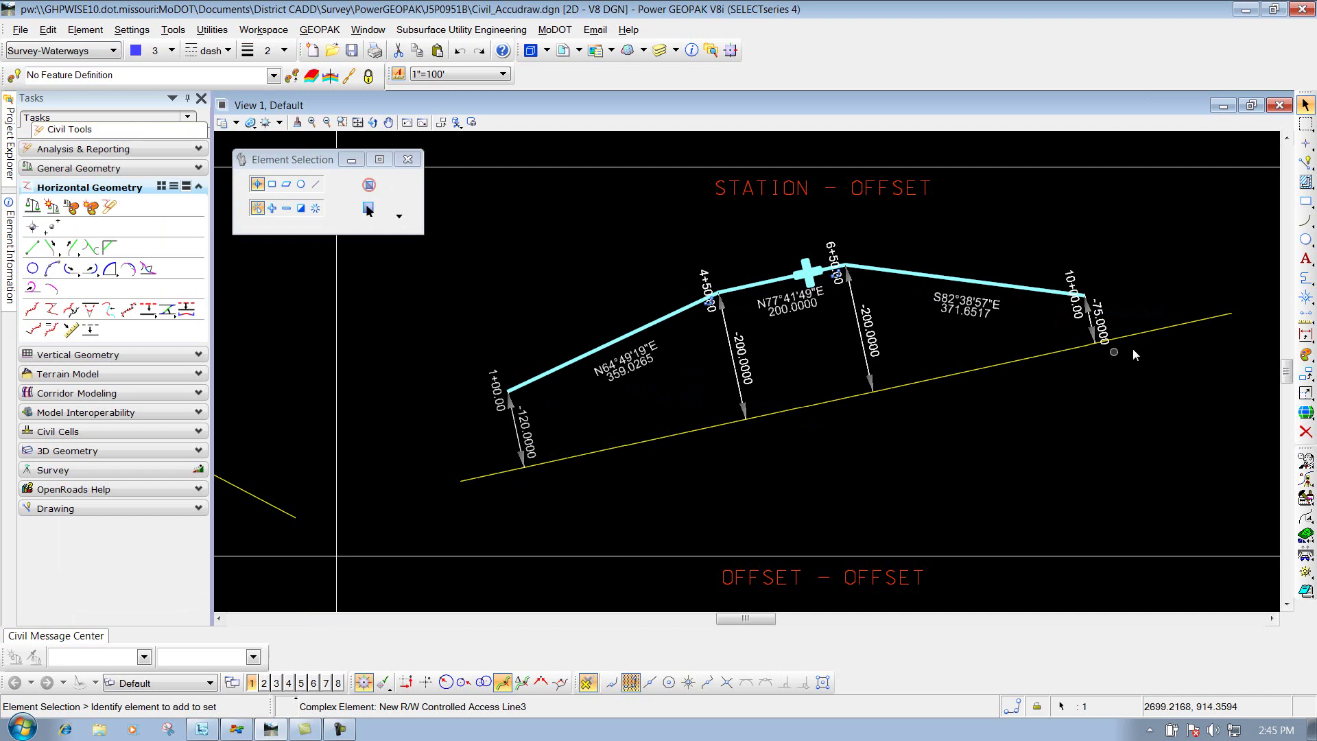
left_click(880, 498)
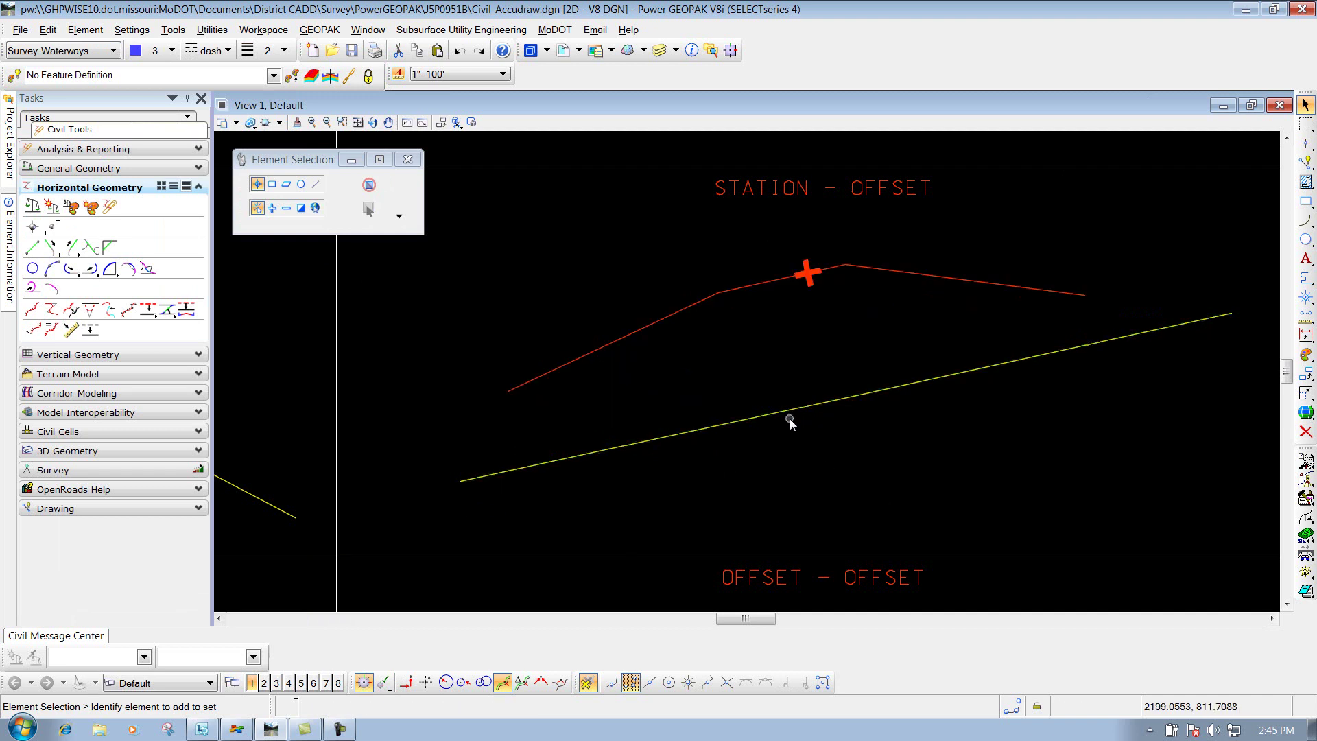
Move the yellow reference line southeast and back northwest to test the complex element's link to it.
left_click(774, 411)
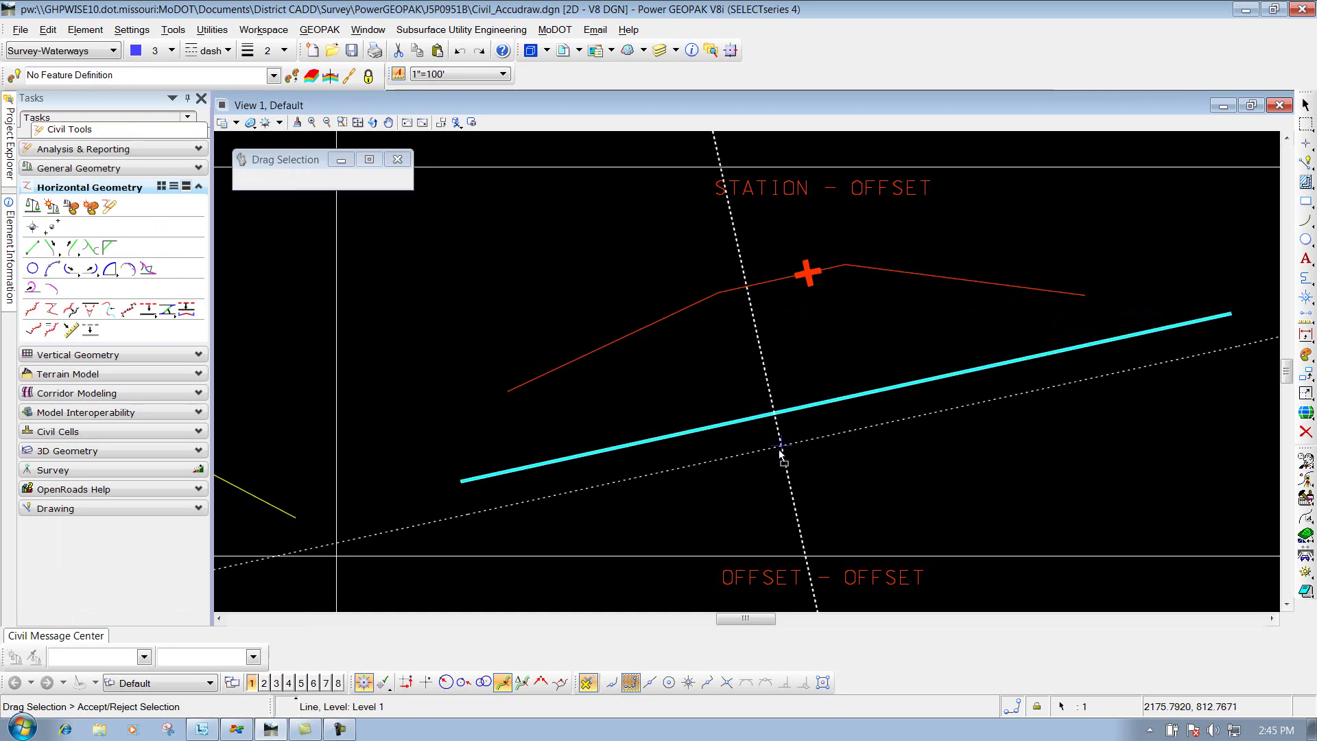
left_click(806, 470)
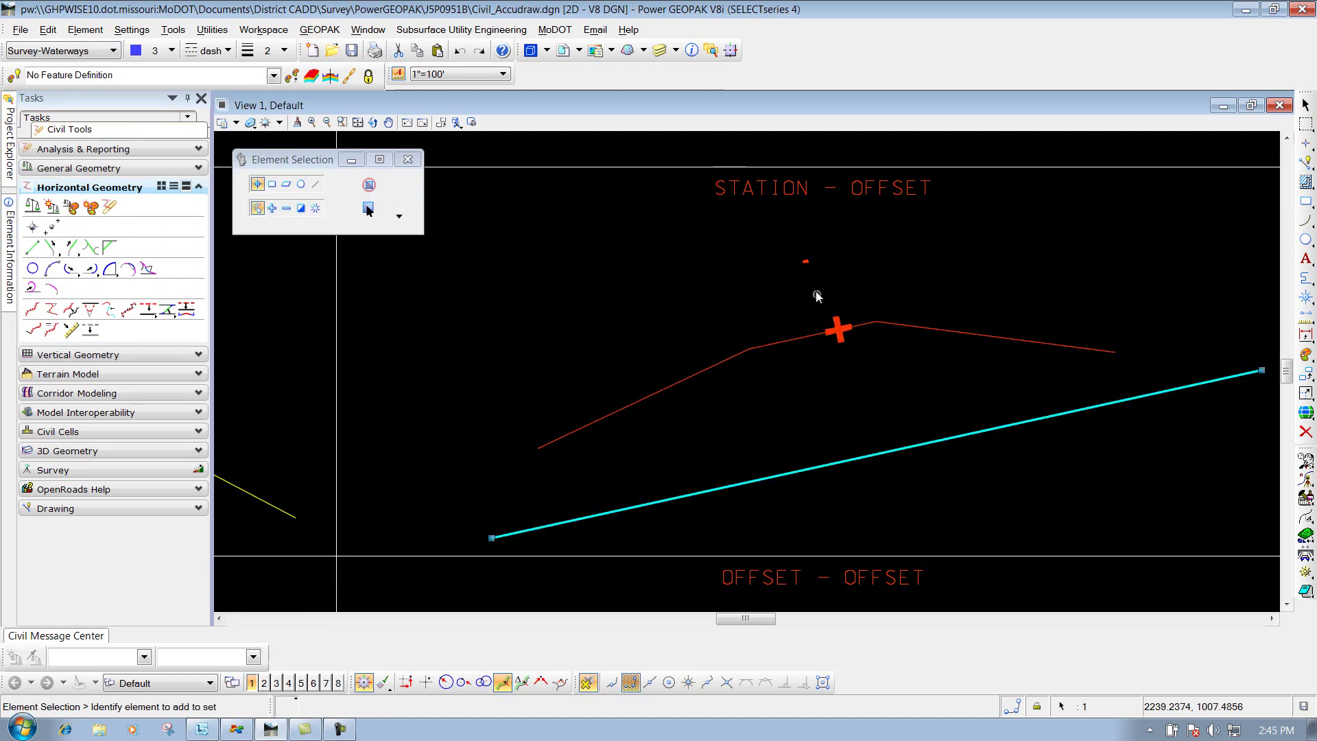
scroll(881, 429, "down", 1)
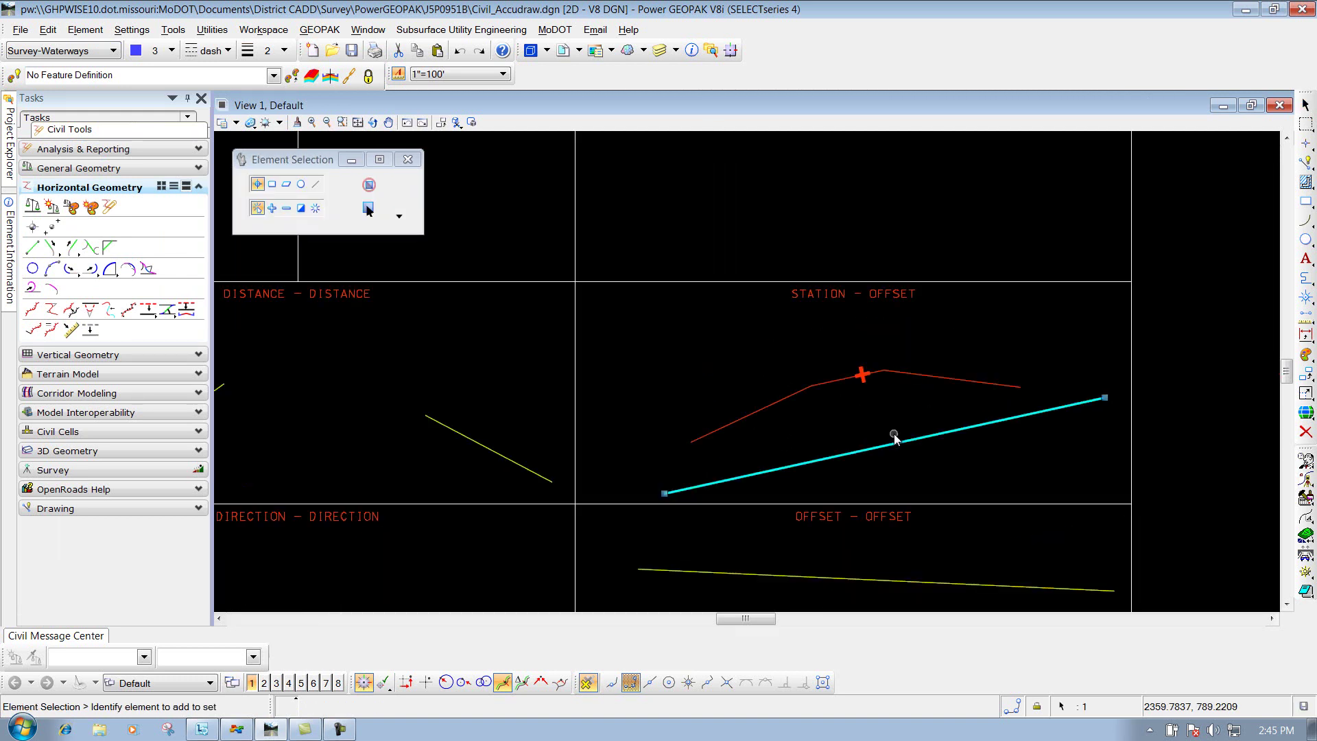
scroll(952, 458, "up", 1)
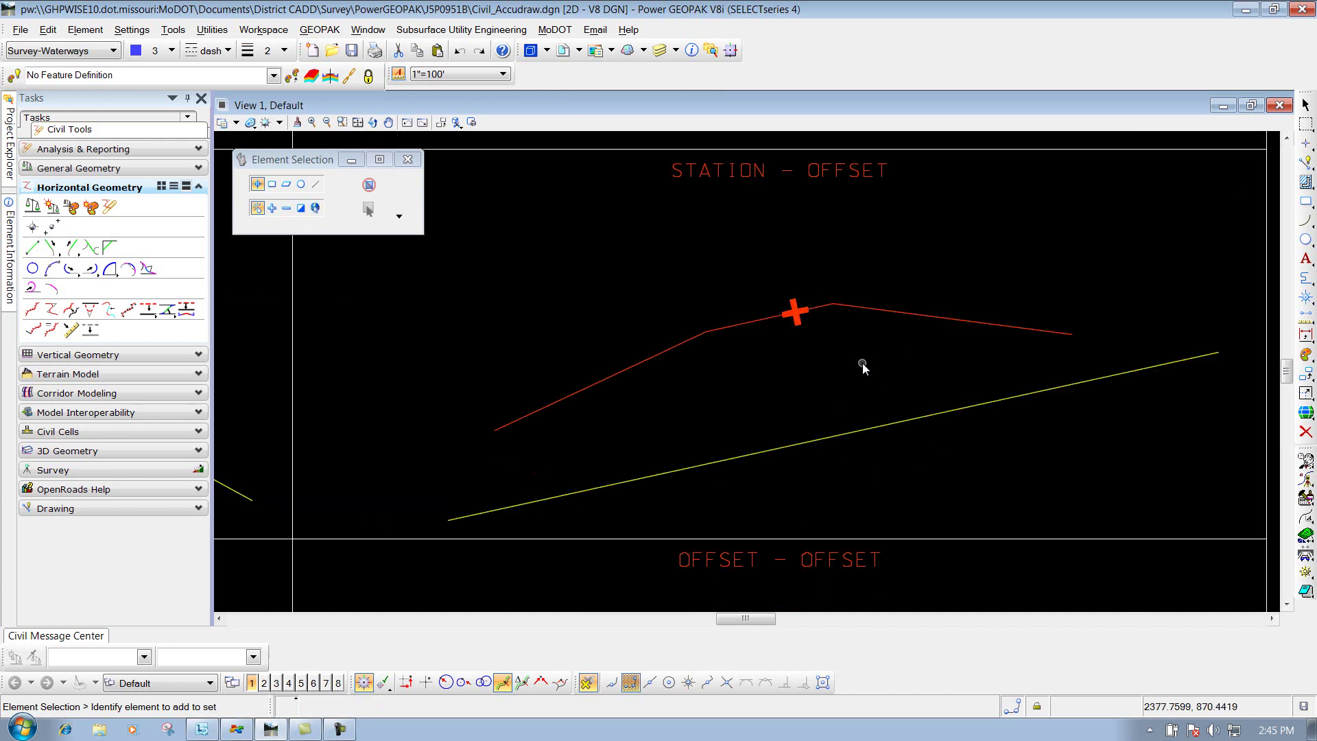
left_click(879, 421)
left_click(815, 351)
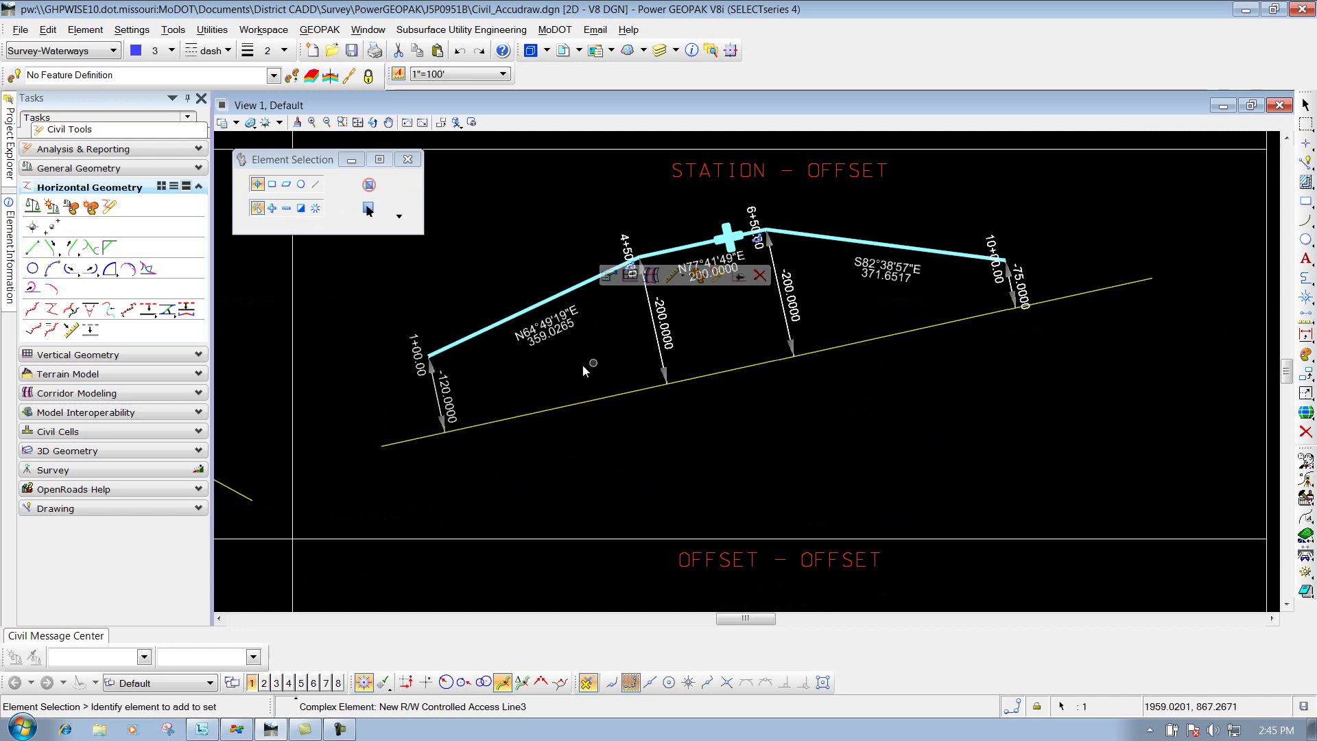
Set the start station of the complex right-of-way element to 0+50.
left_click(414, 356)
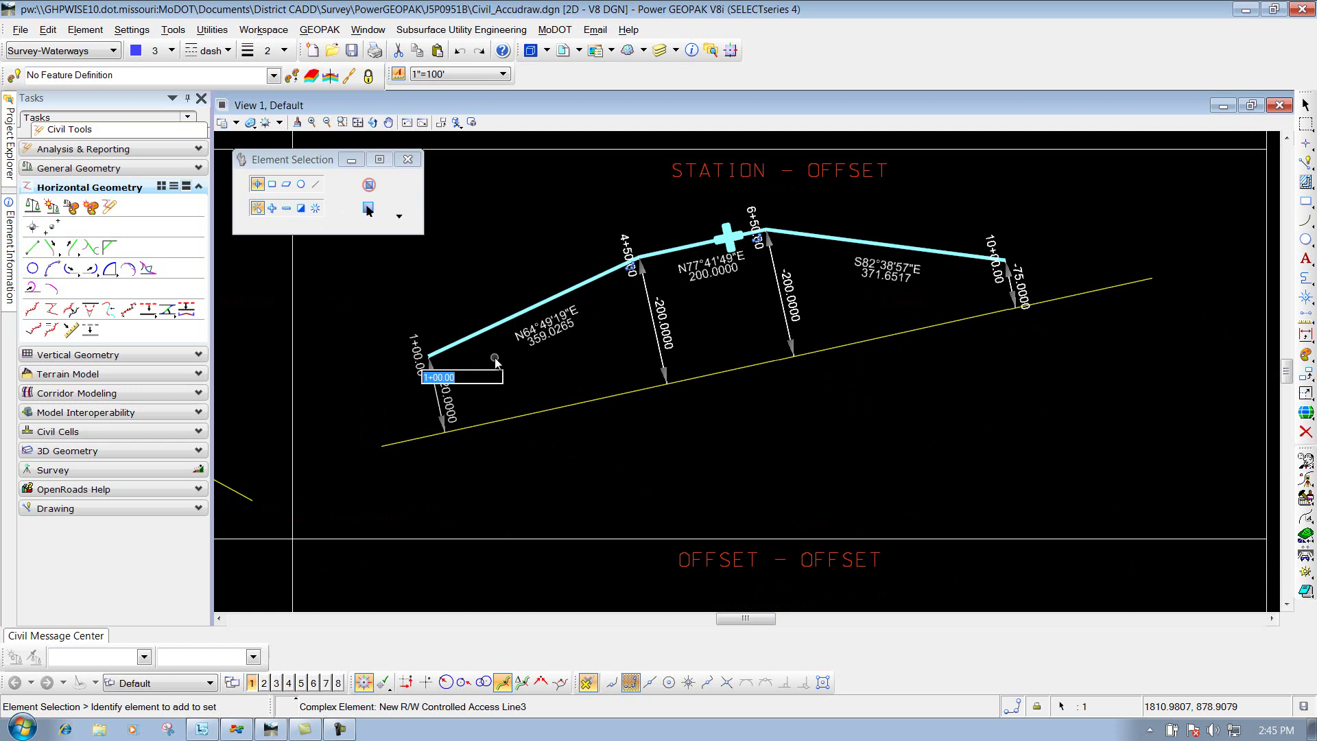
type("0+50")
key("Return")
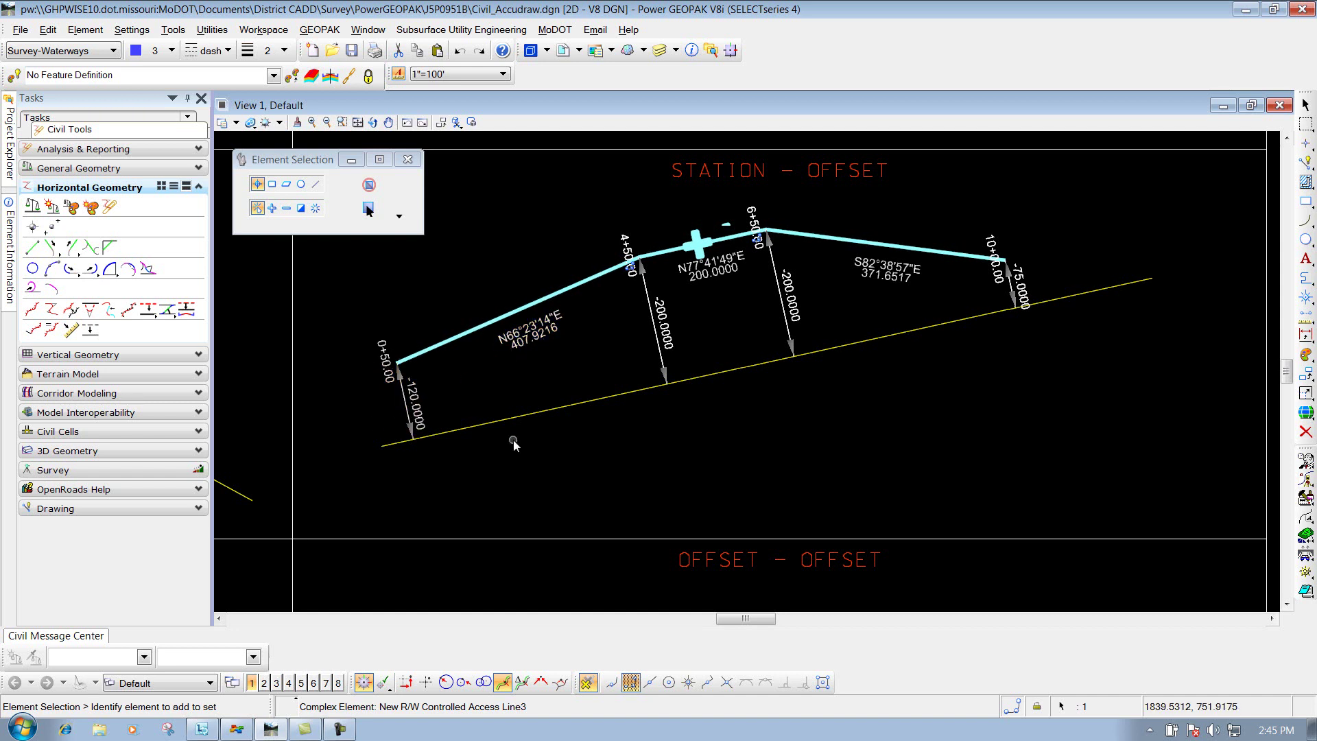
Set the first right-of-way segment's length to 450 and undo that edit.
left_click(527, 344)
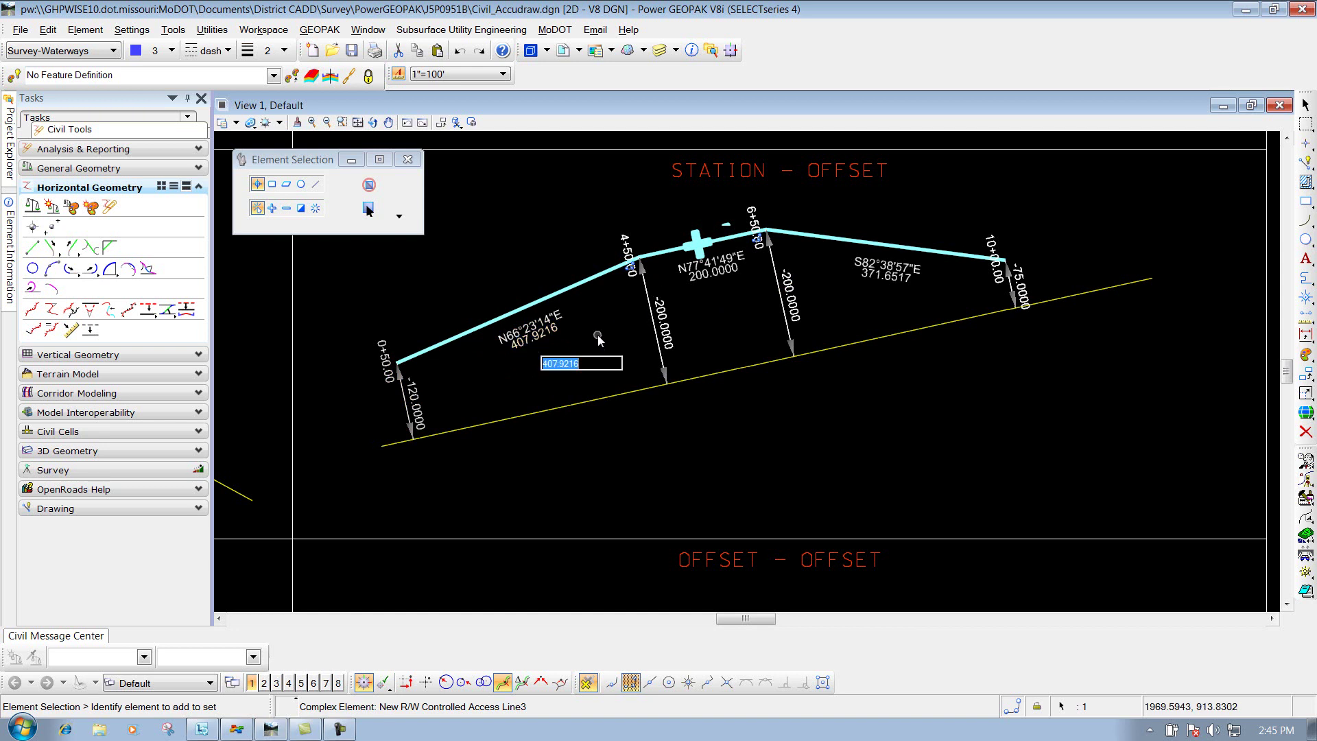
type("450")
key("Return")
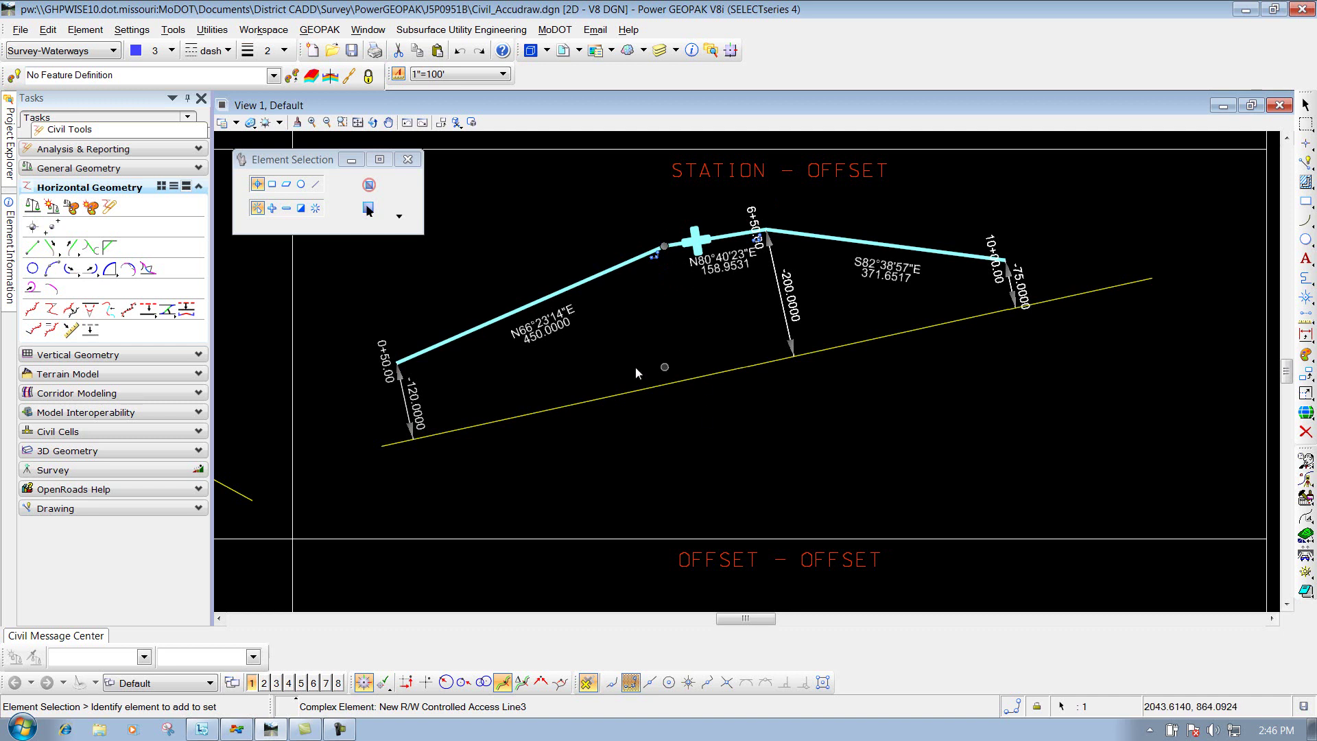
mouse_move(685, 243)
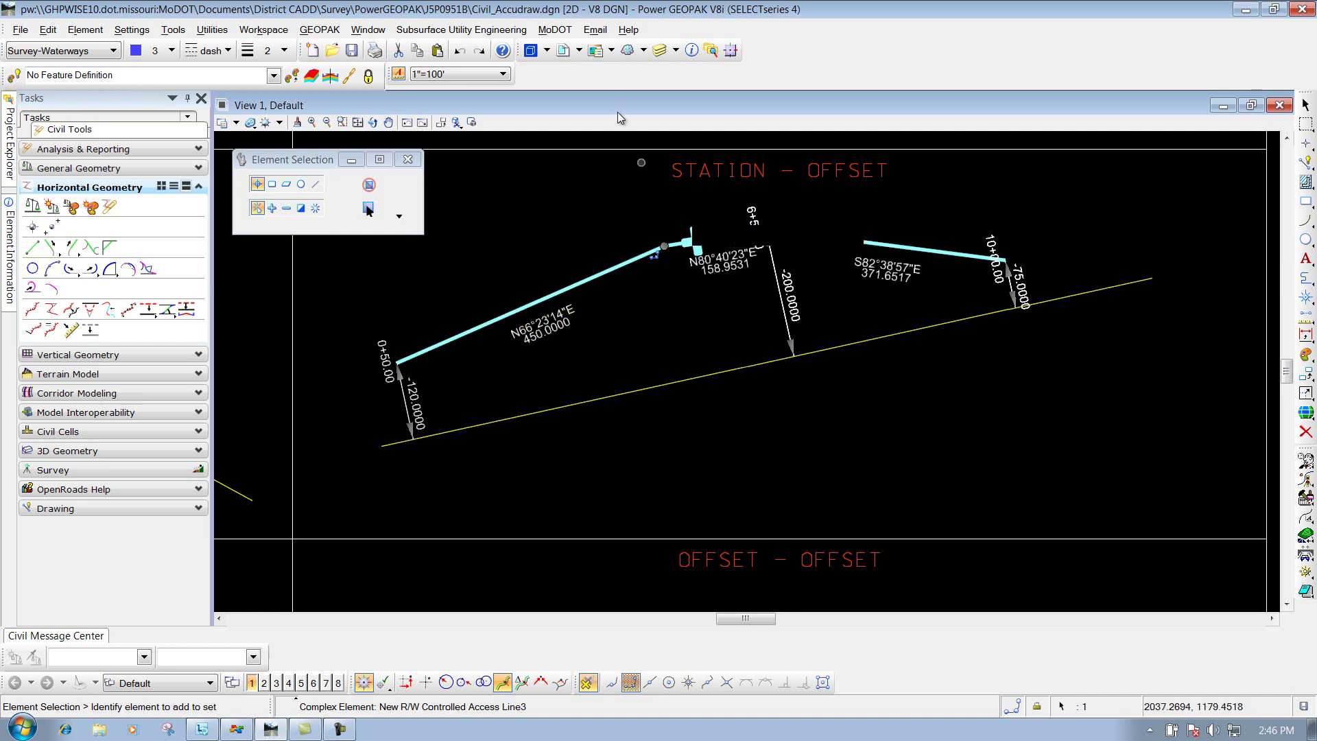
left_click(460, 50)
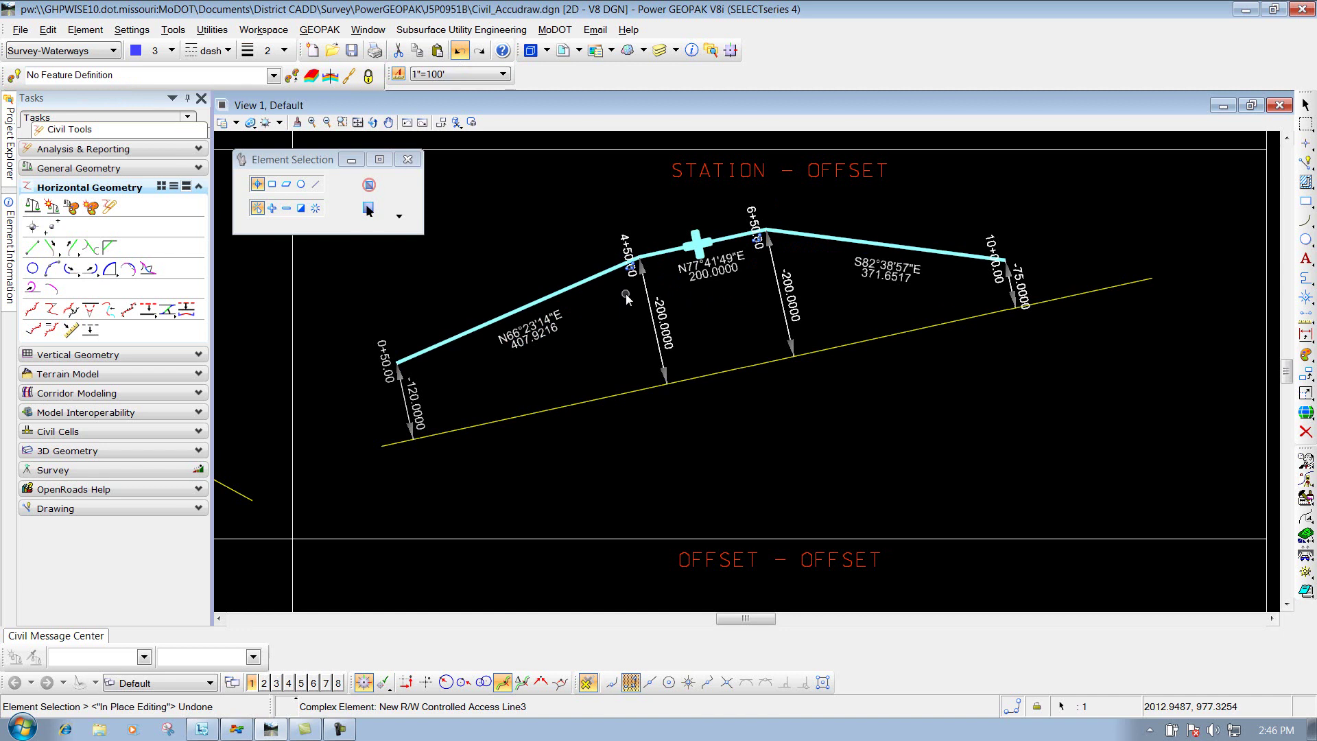
left_click(9, 253)
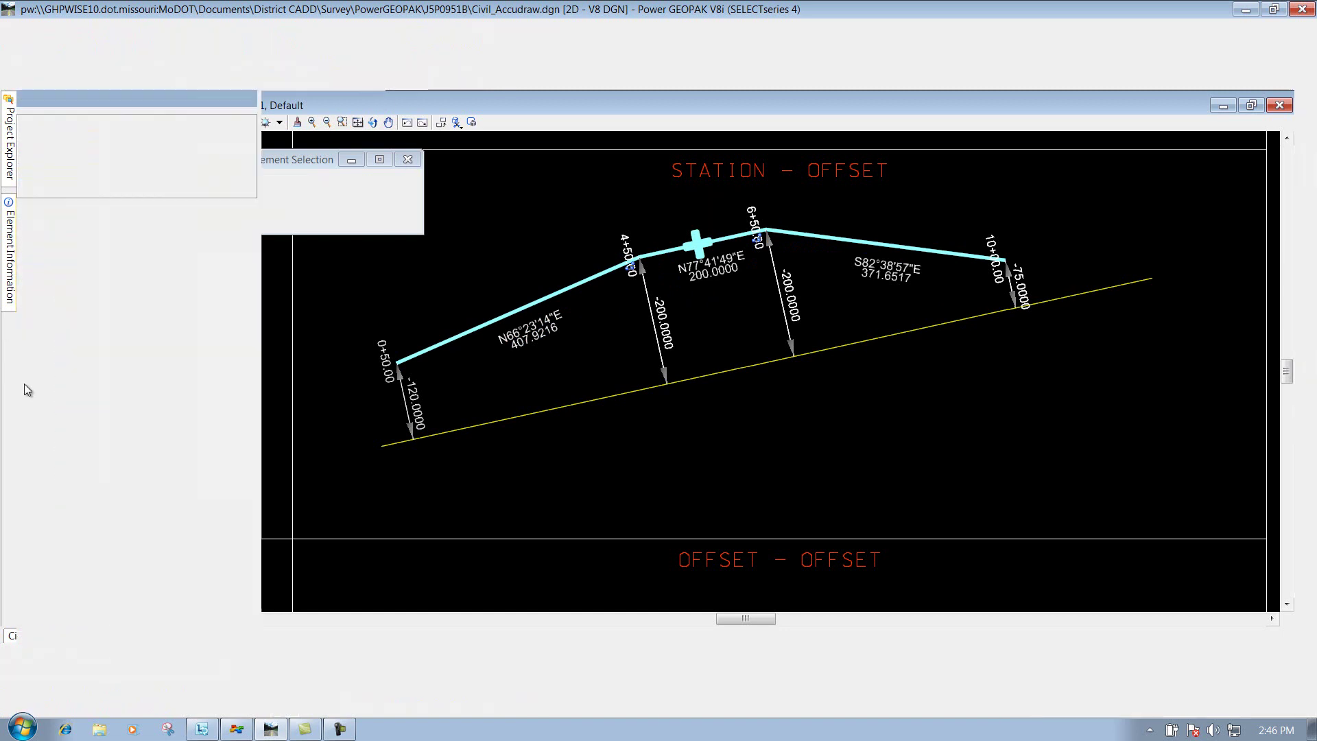
key("ctrl+z")
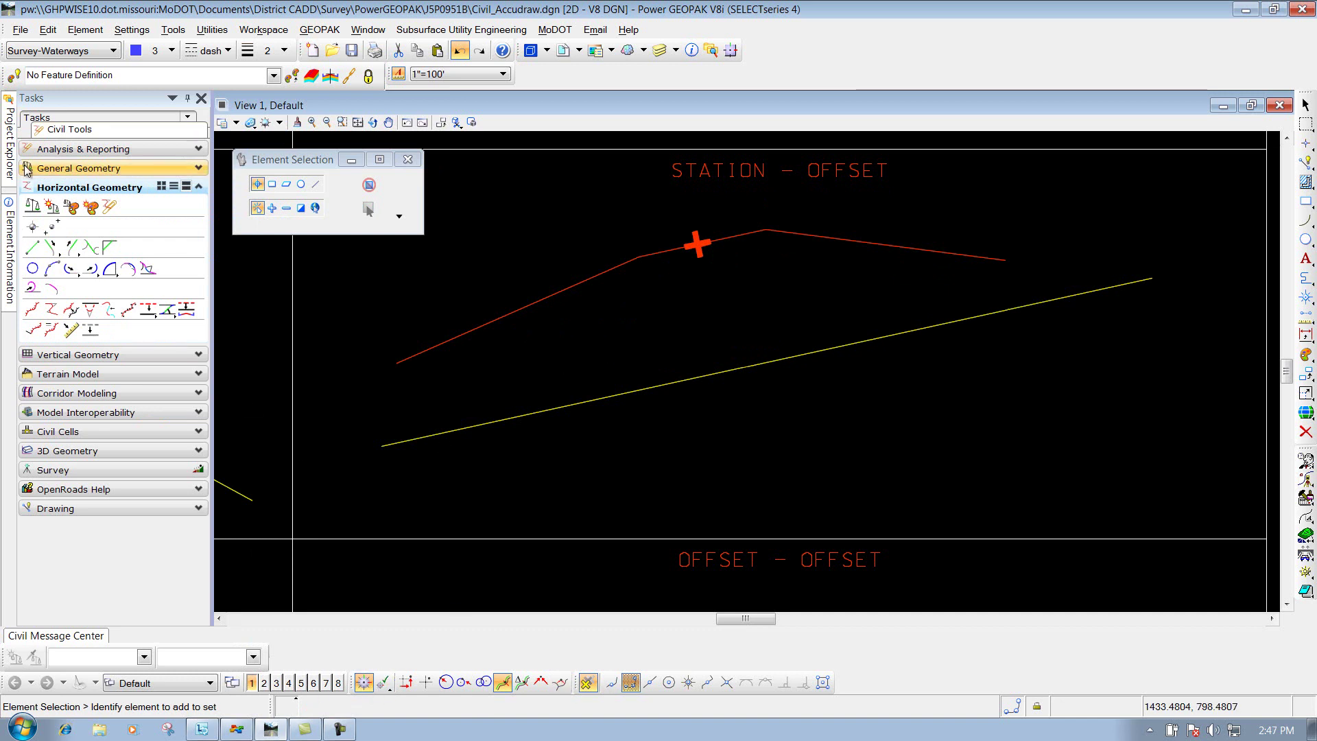
Delete the complex right-of-way element and its lines above the yellow reference line.
left_click(700, 241)
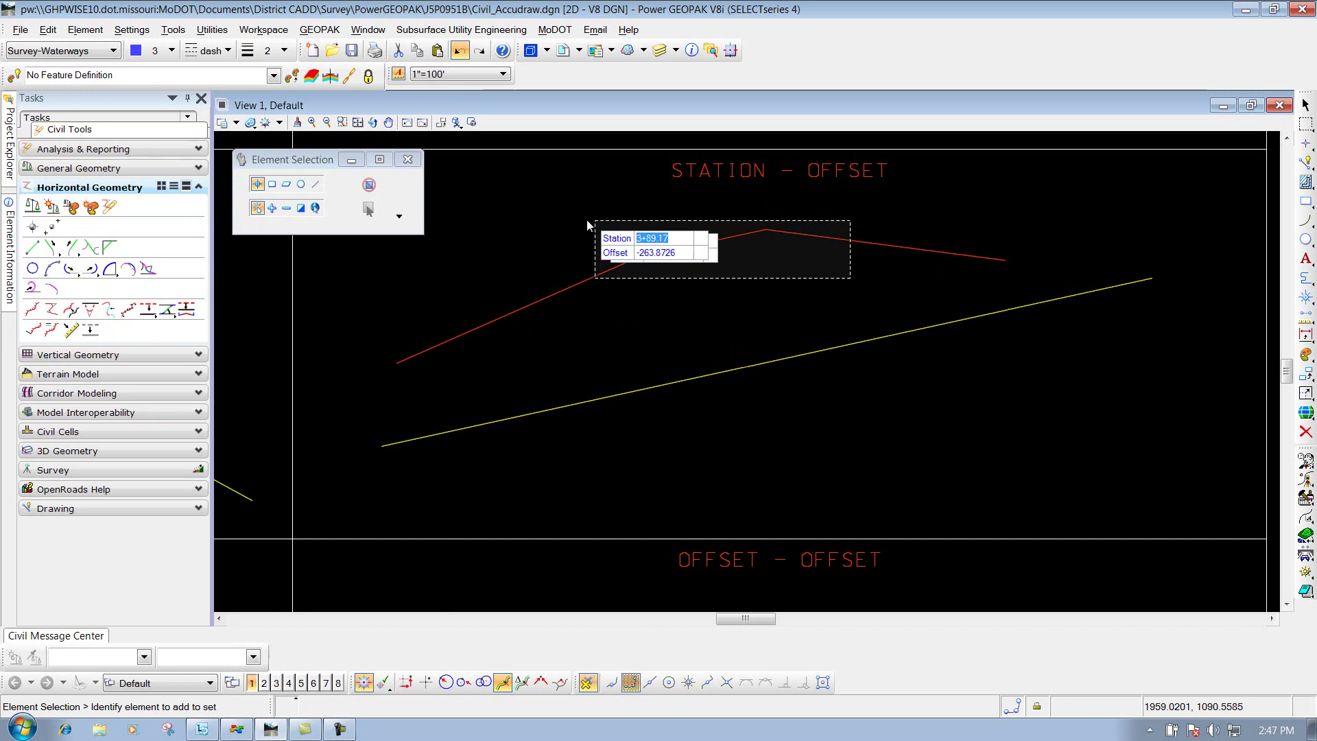
key("Delete")
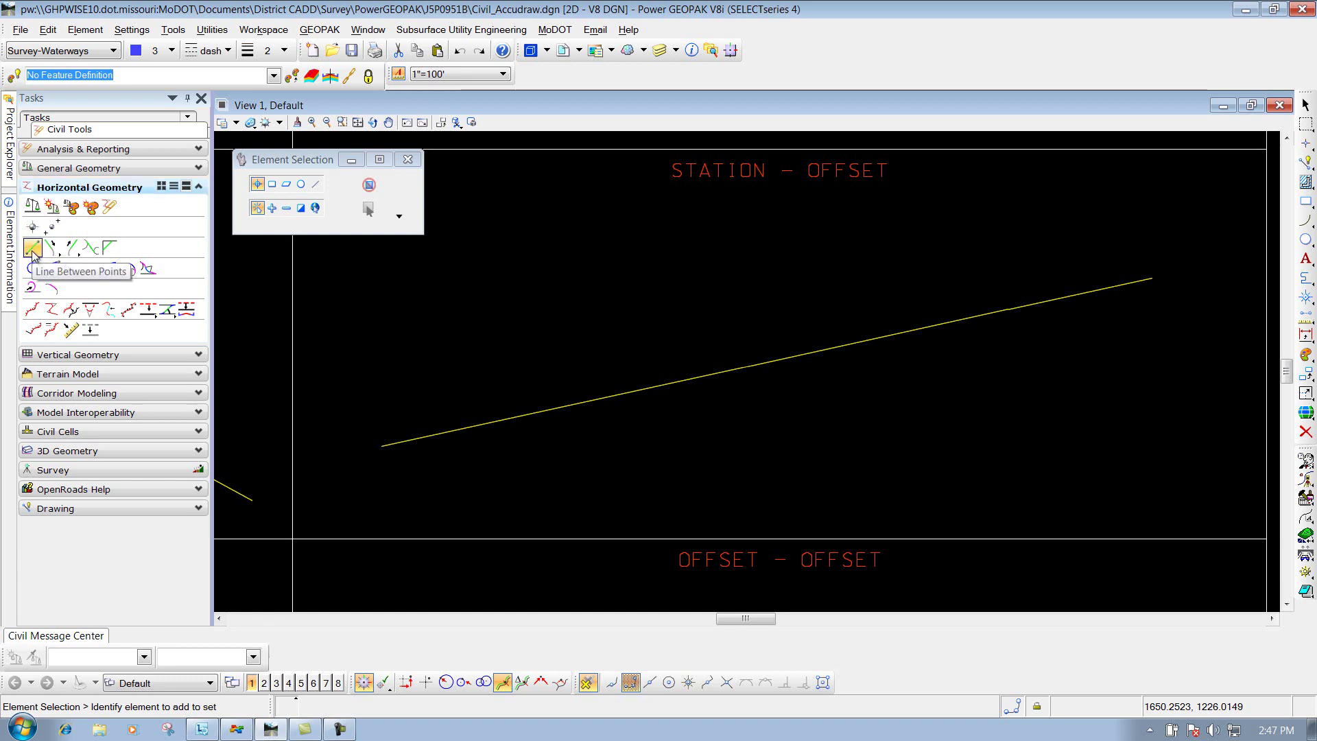
Start the Property Line tool from the Right of Way group of the MoDOT Design CADD Standards' Plan Sheets - Geometry tasks.
left_click(48, 128)
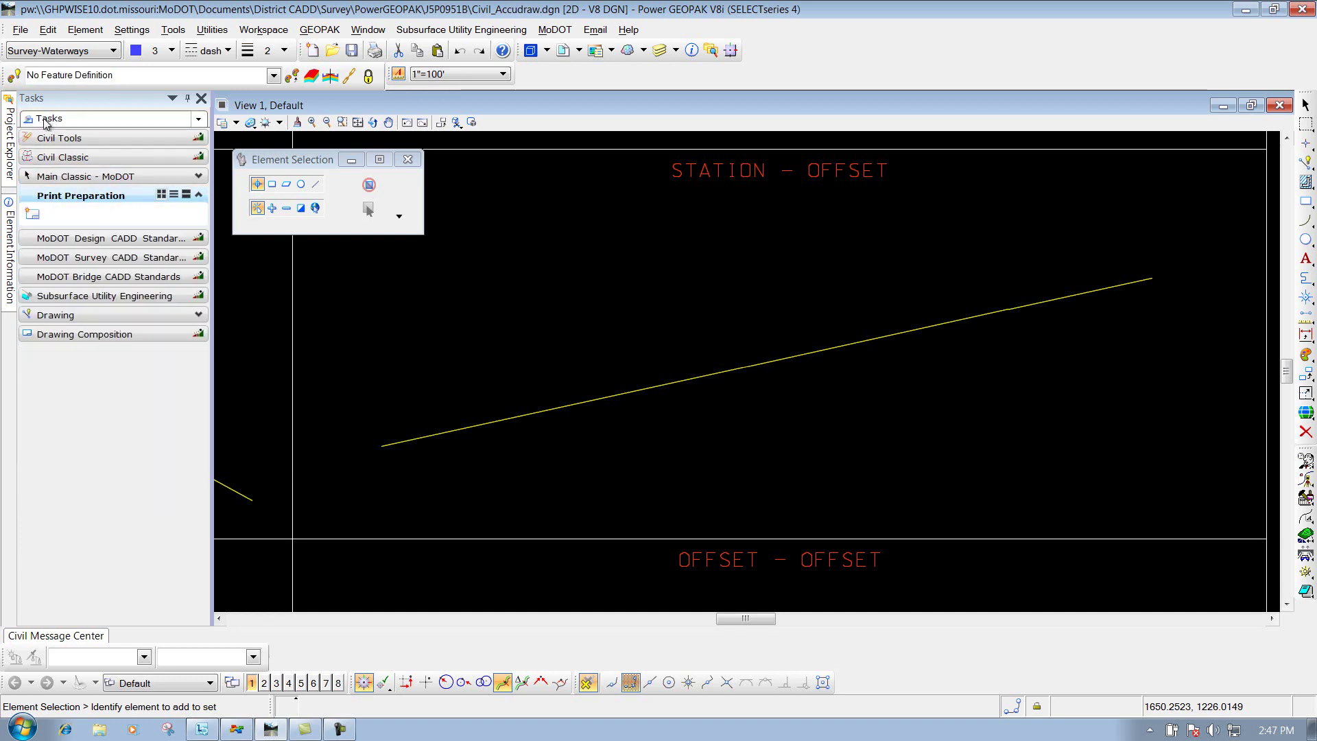
left_click(85, 237)
left_click(105, 149)
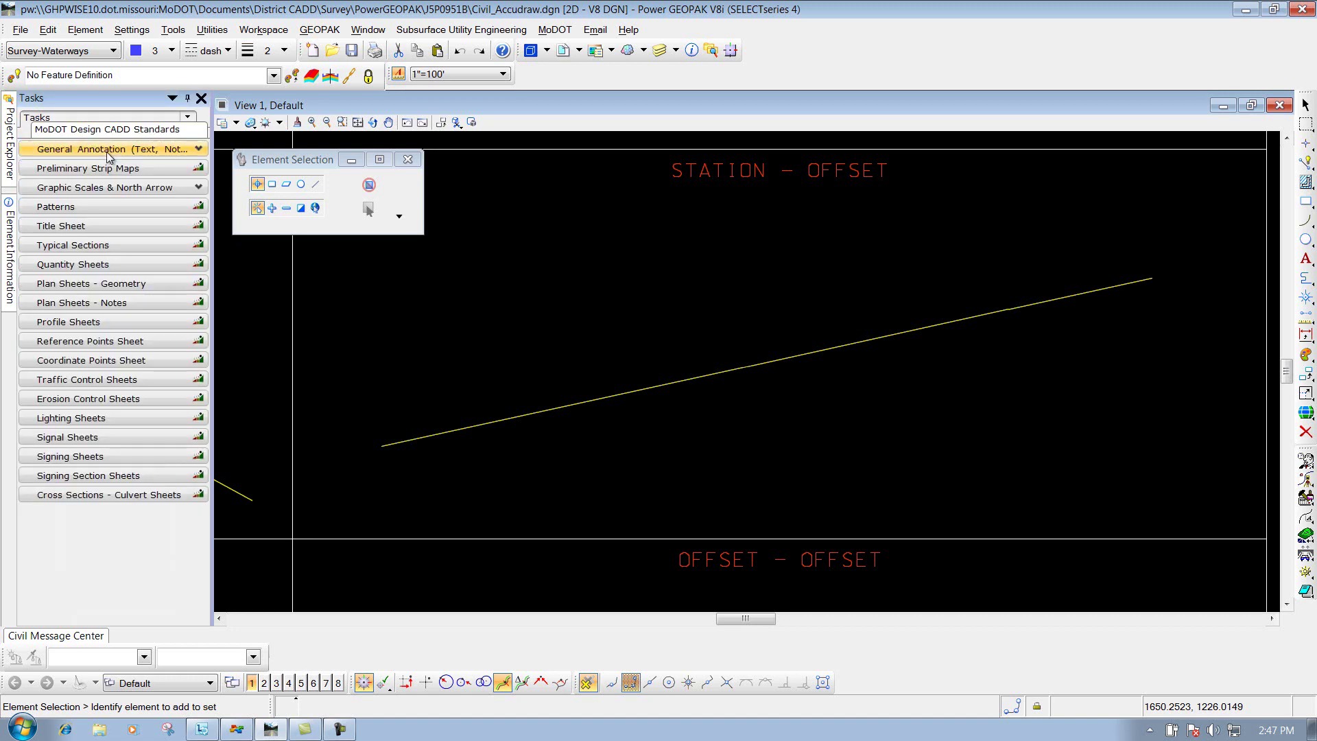
left_click(101, 283)
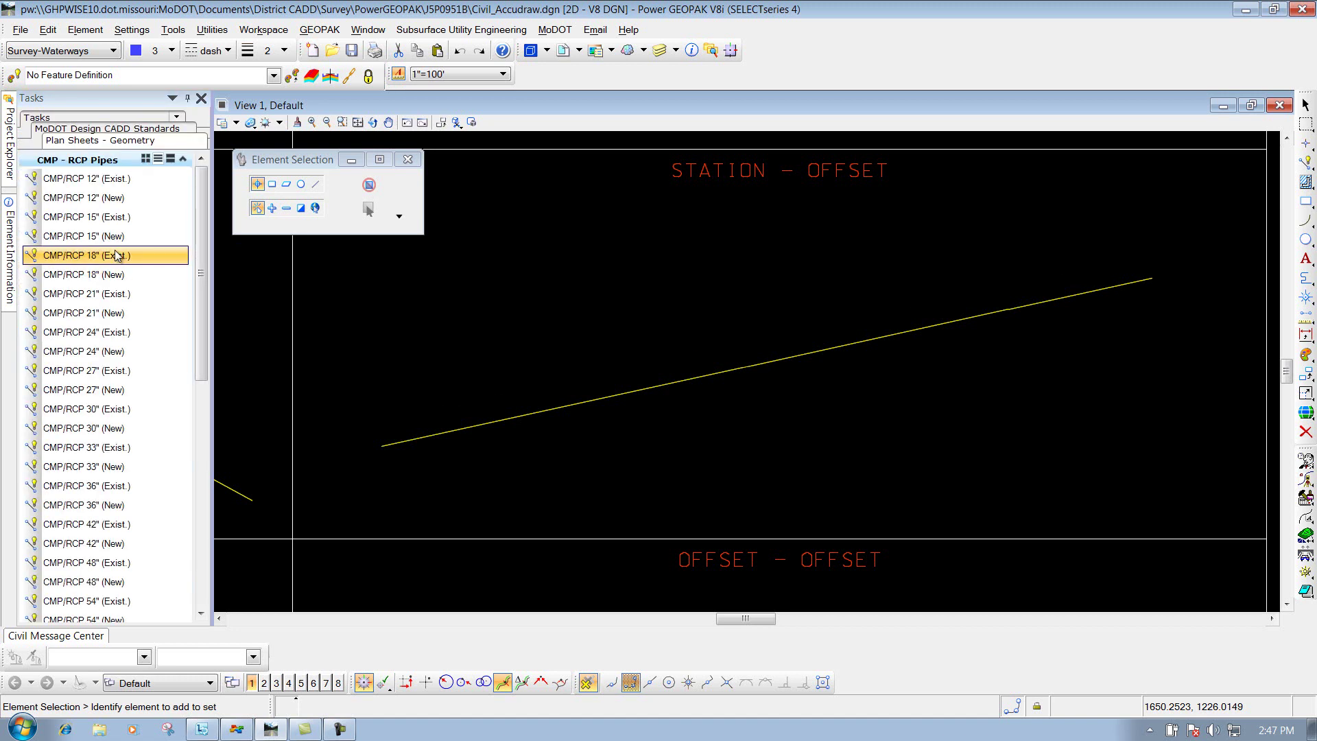
left_click(103, 158)
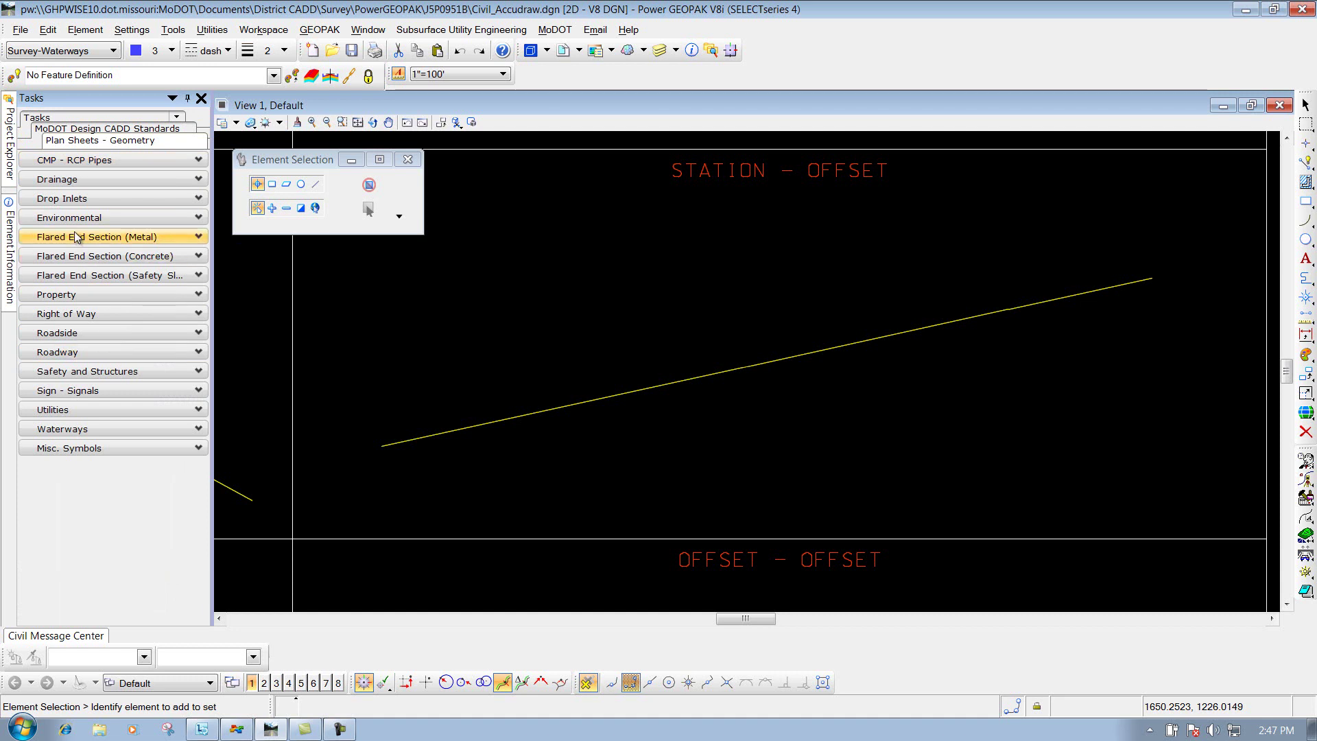
left_click(69, 313)
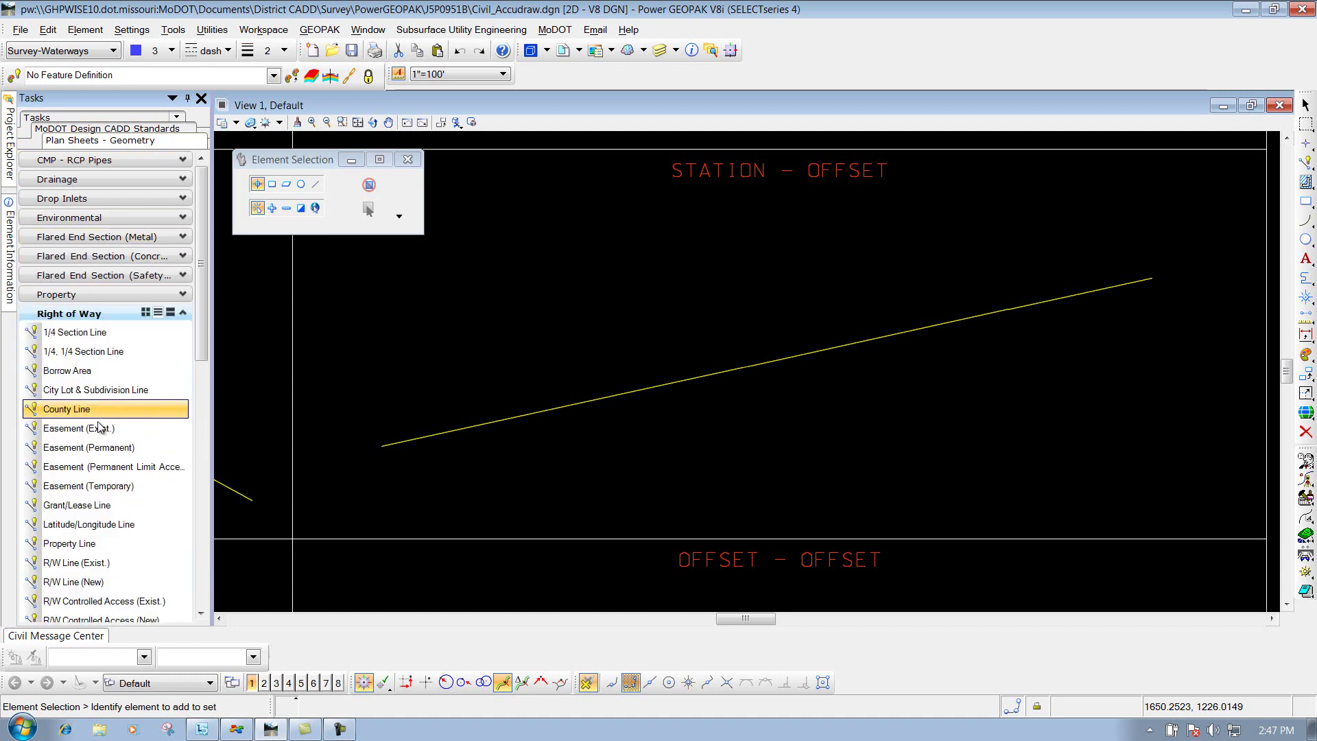
left_click(83, 542)
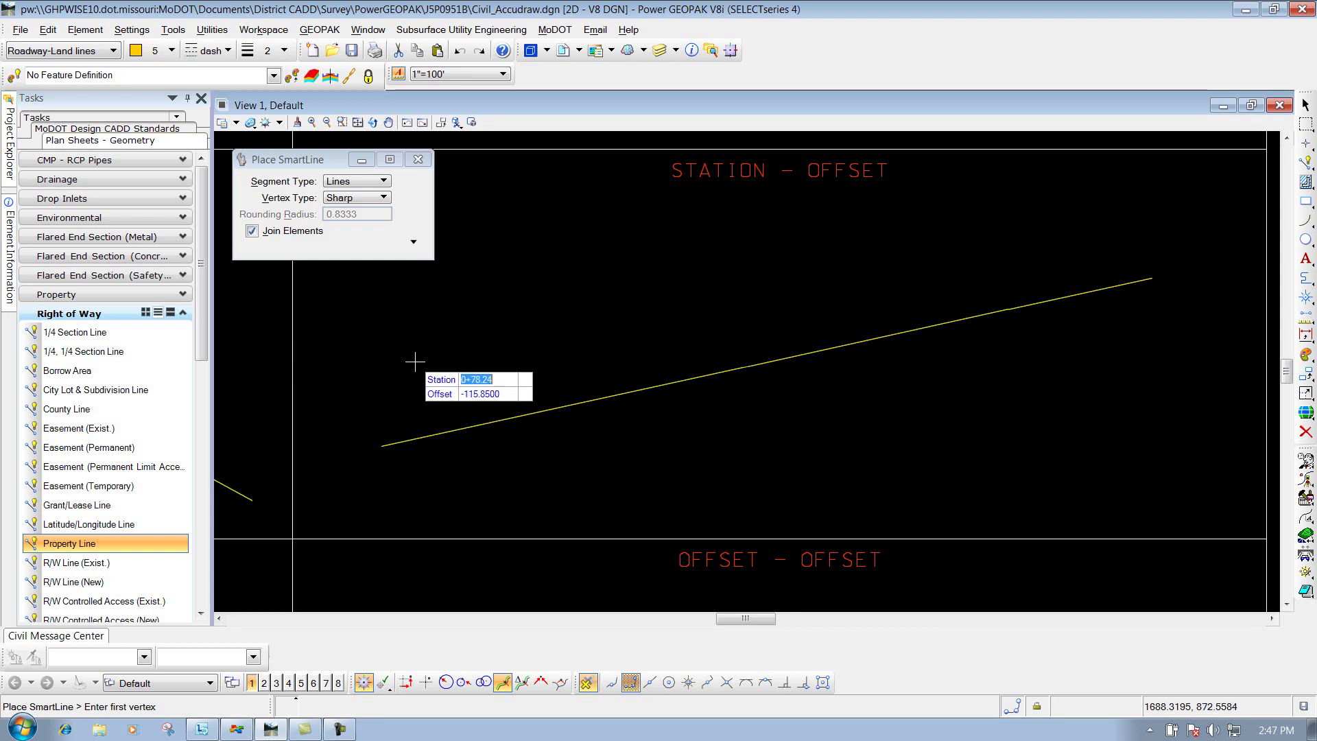
Place the property line's first vertex at station 0+50 and offset -120 from the yellow reference line.
type("0+50")
key("Tab")
type("120")
key("Tab")
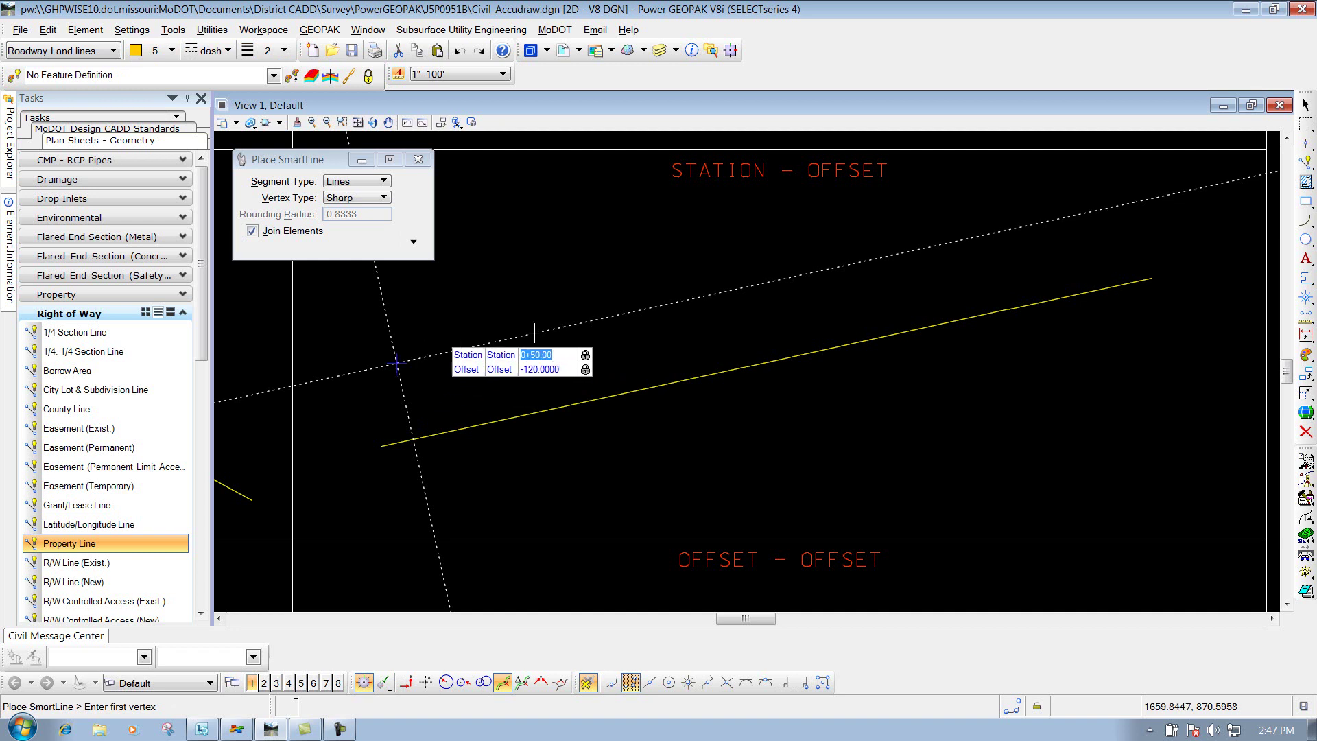
left_click(507, 312)
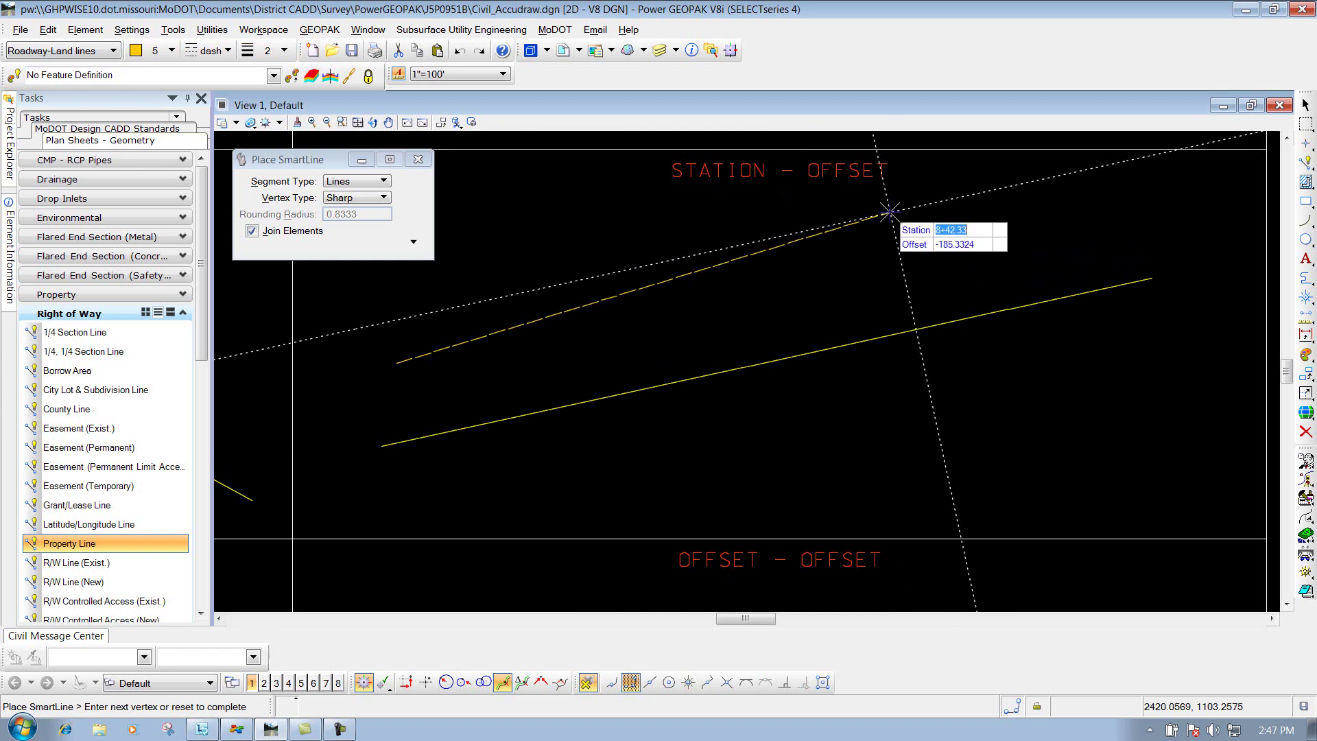
Place the property line's end vertex at station 8+75 and offset -50, and complete the line.
type("8+75")
key("Tab")
type("50")
key("Tab")
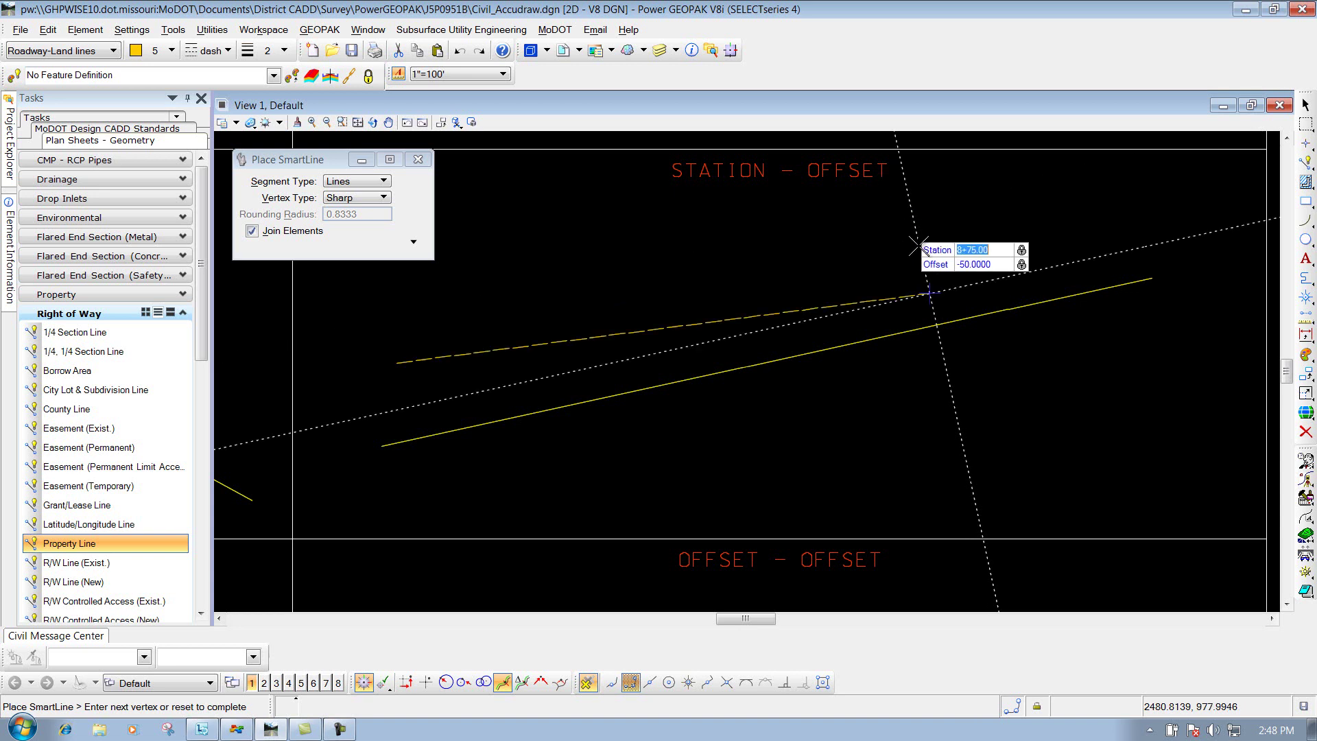
right_click(1062, 232)
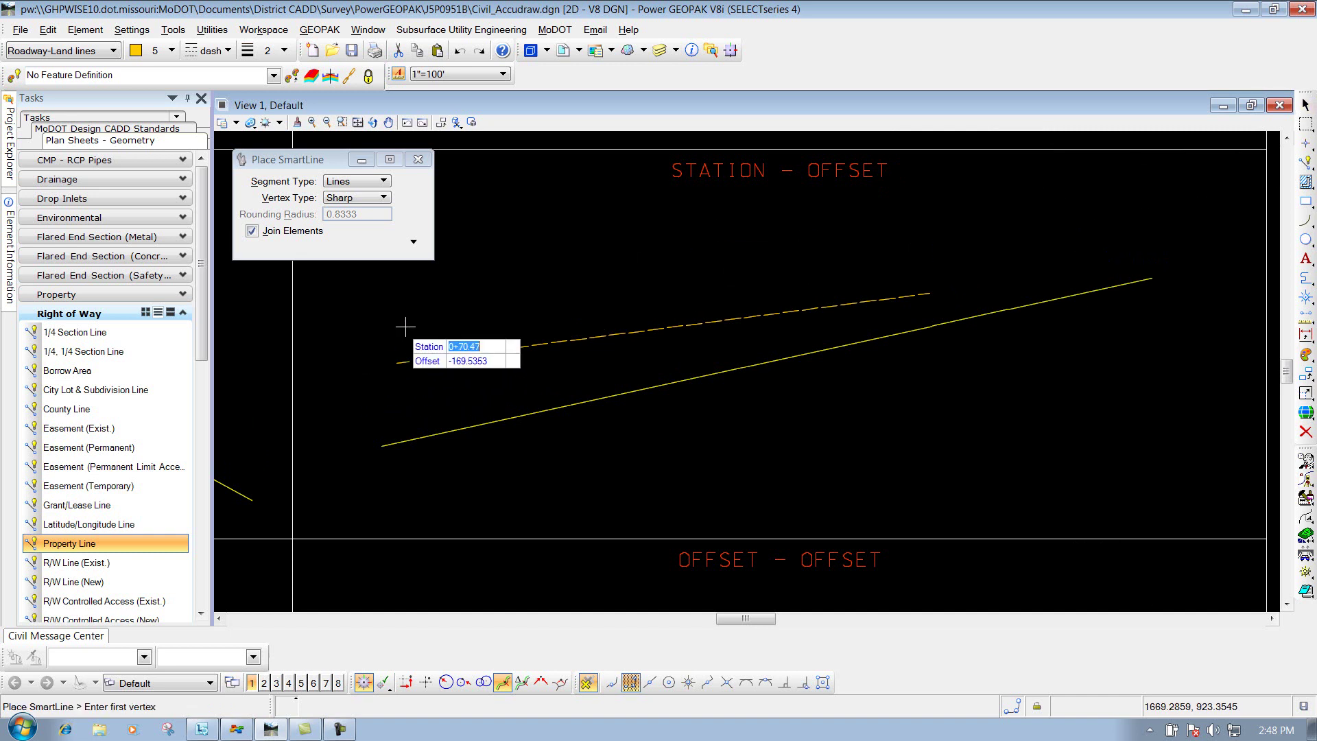
Move the yellow reference line southeast to test whether the property line is linked to it, and undo the move.
left_click(366, 681)
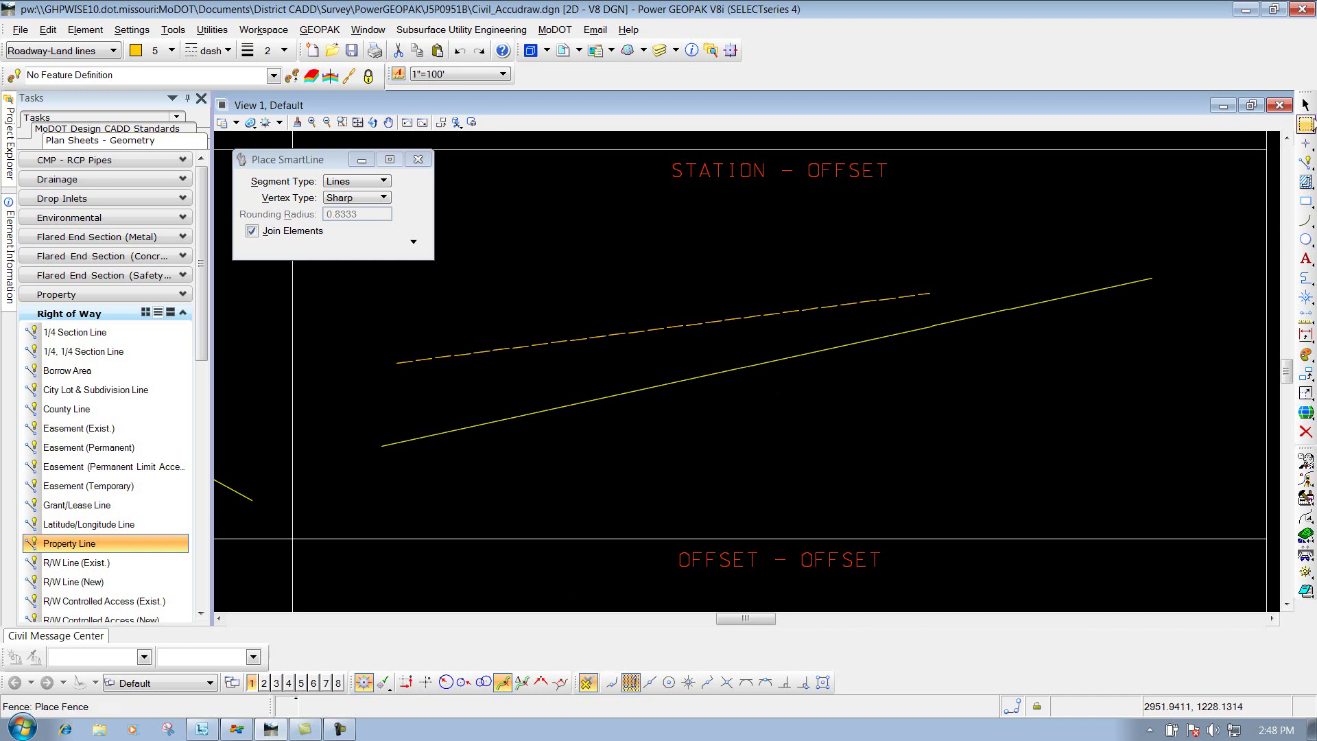
left_click(1305, 104)
left_click(737, 369)
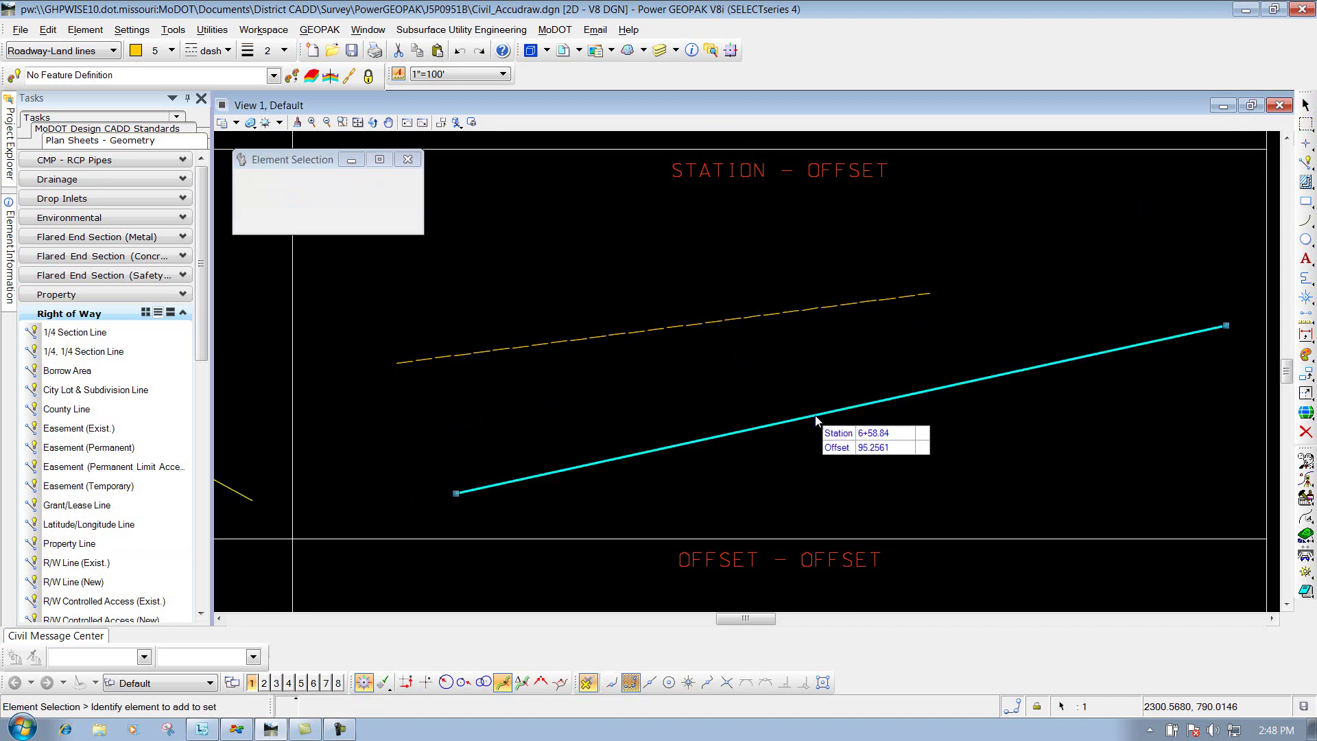
left_click(657, 331)
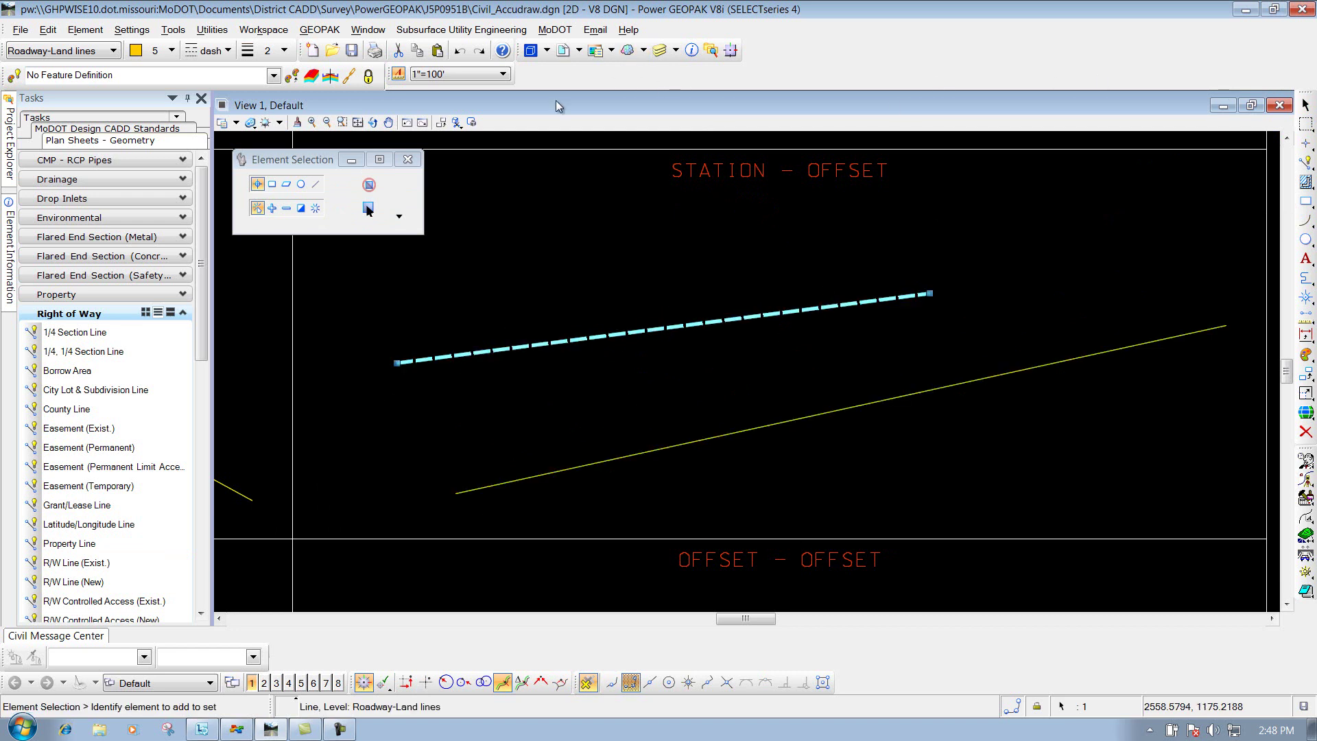
left_click(460, 50)
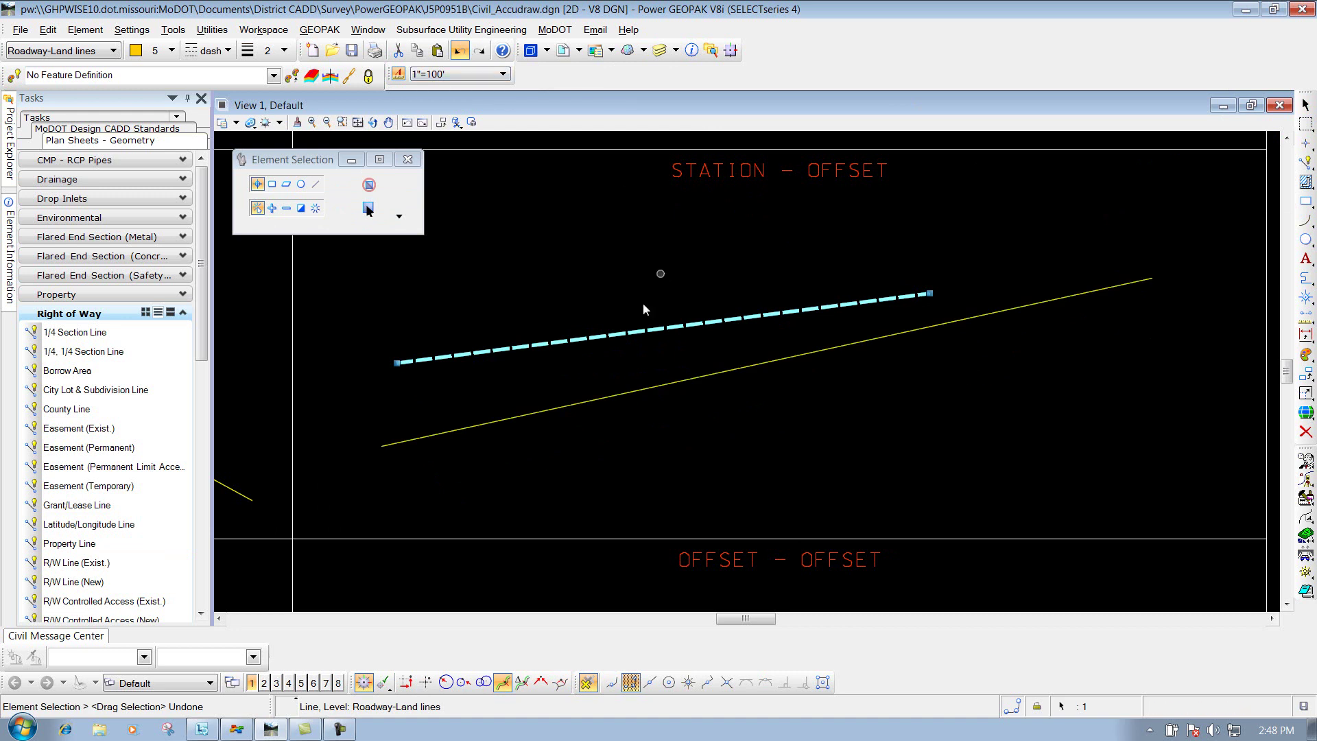
Collapse the Right of Way task group and switch Civil AccuDraw to offset-offset entry.
mouse_move(10, 274)
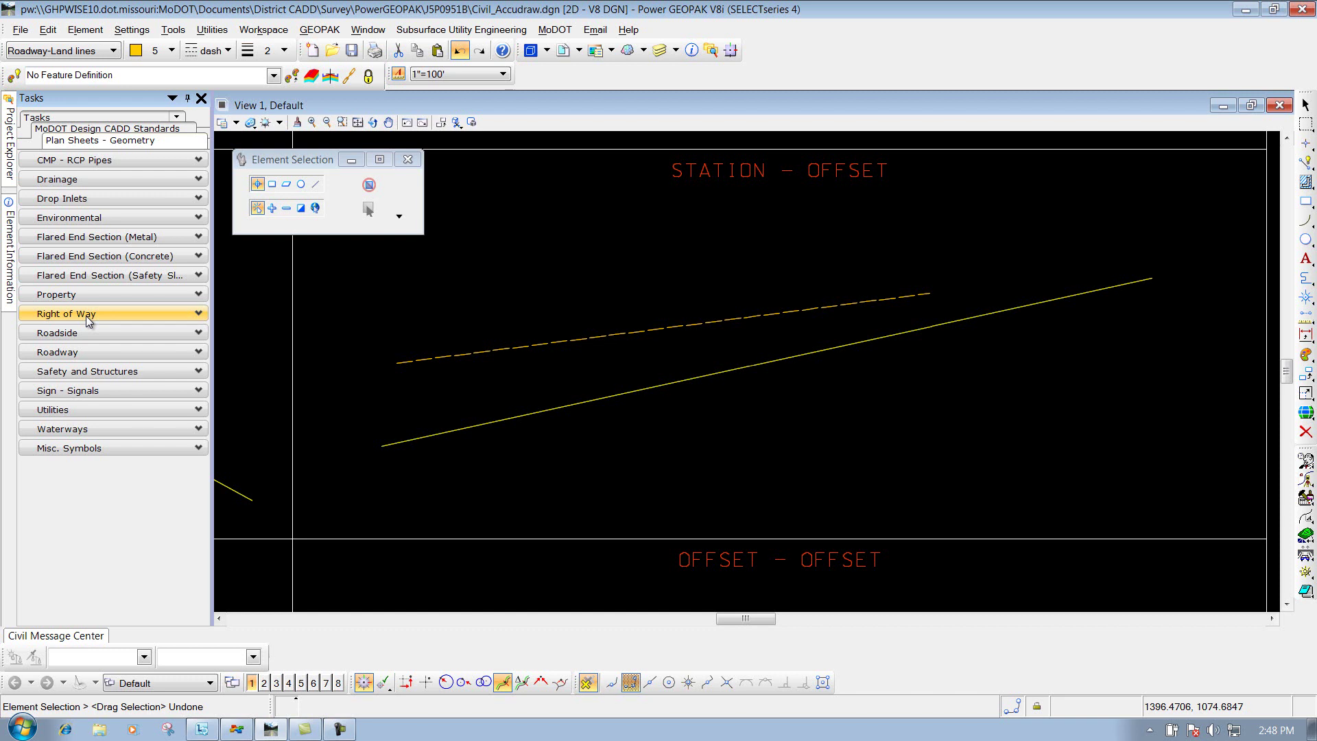
left_click(542, 684)
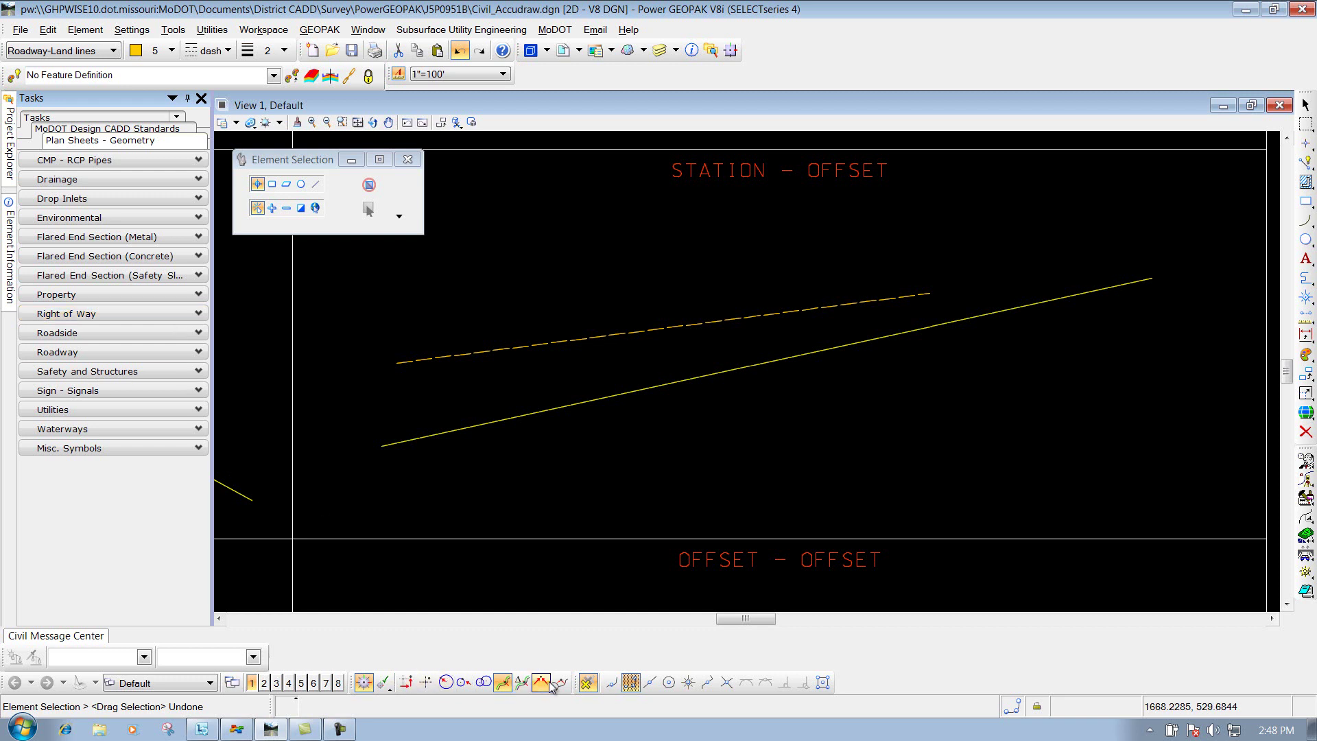